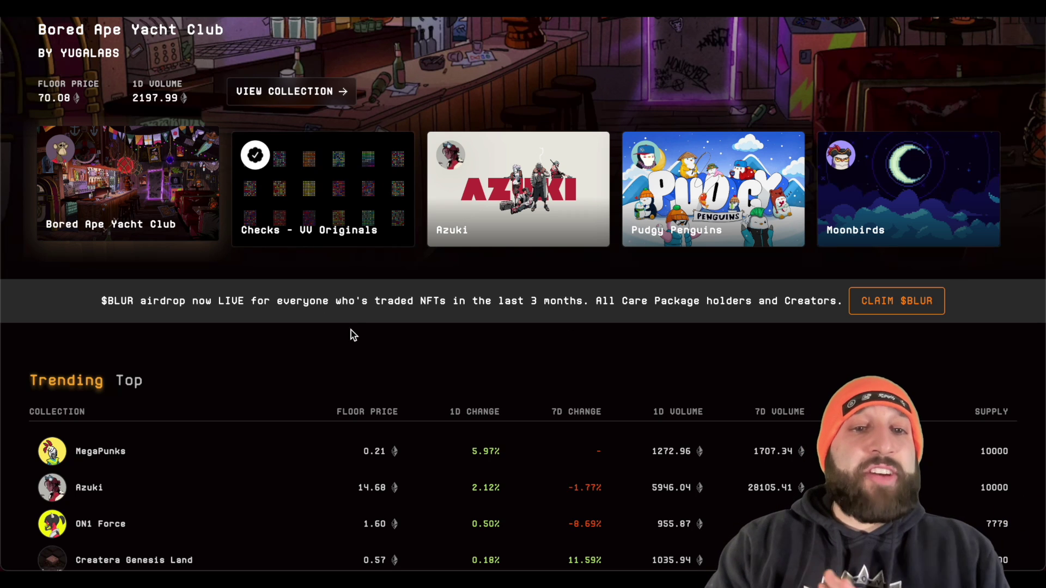
# - Look through the home page's trending and top collections, marketplace statistics and backers
pyautogui.scroll(-2, 354, 334)
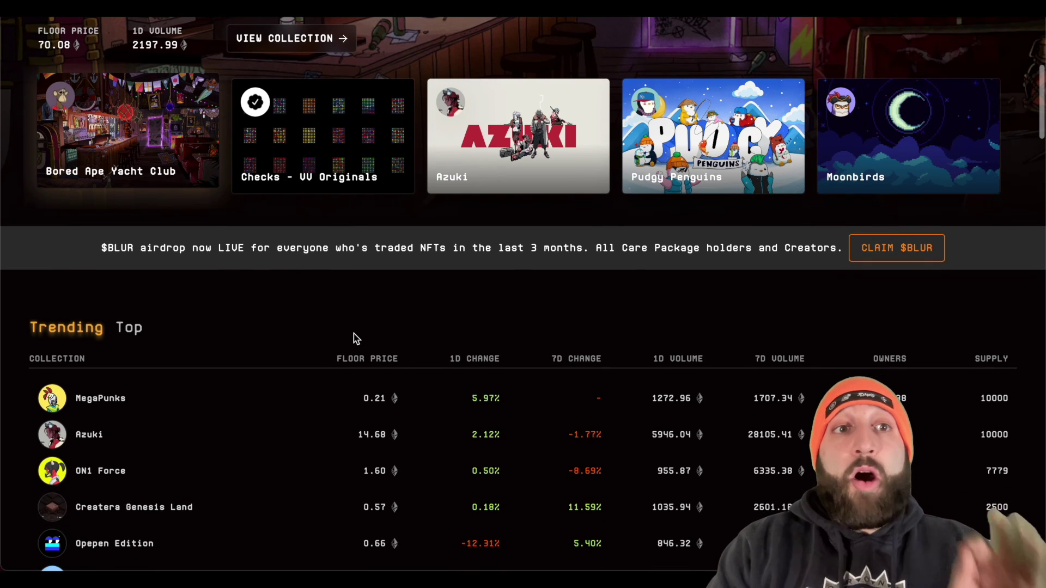
pyautogui.scroll(-3, 354, 334)
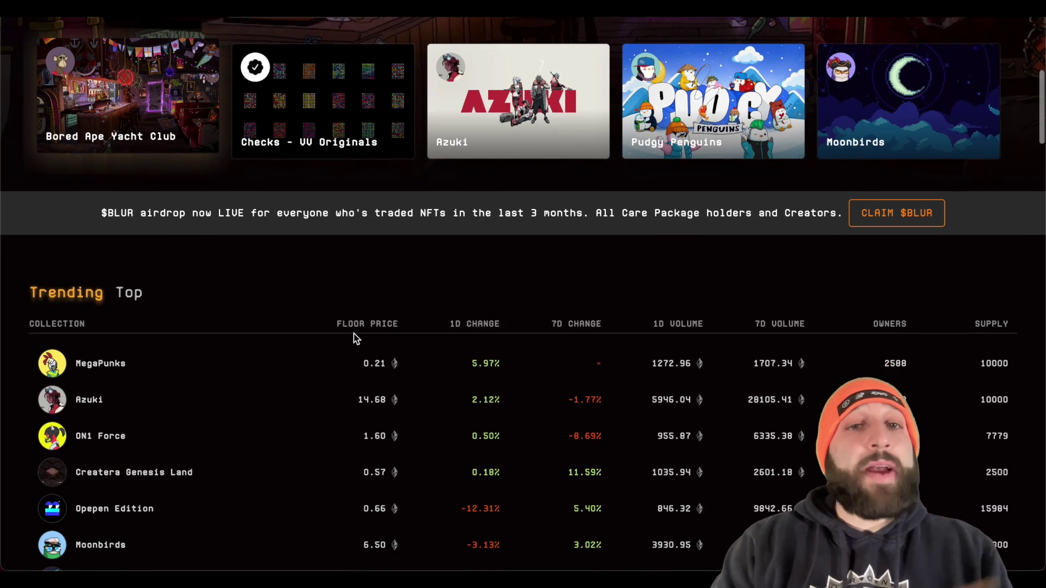
pyautogui.scroll(-7, 354, 338)
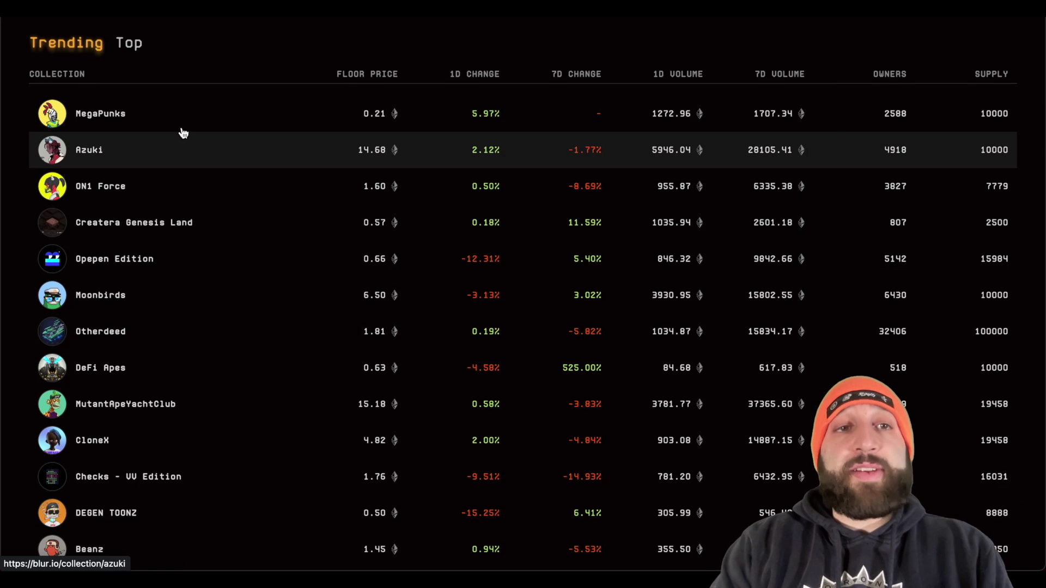
pyautogui.click(135, 45)
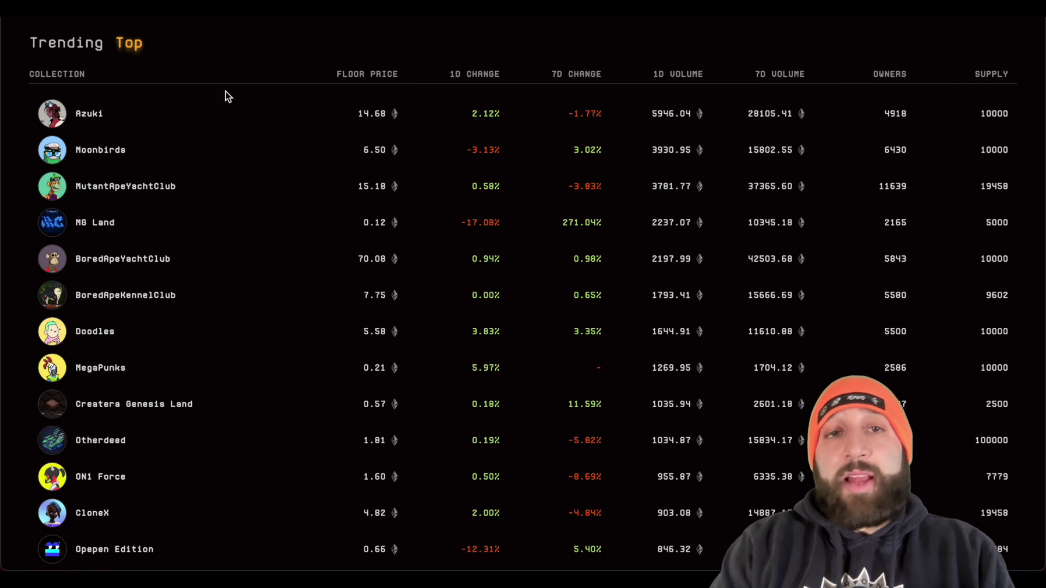
pyautogui.scroll(-15, 423, 152)
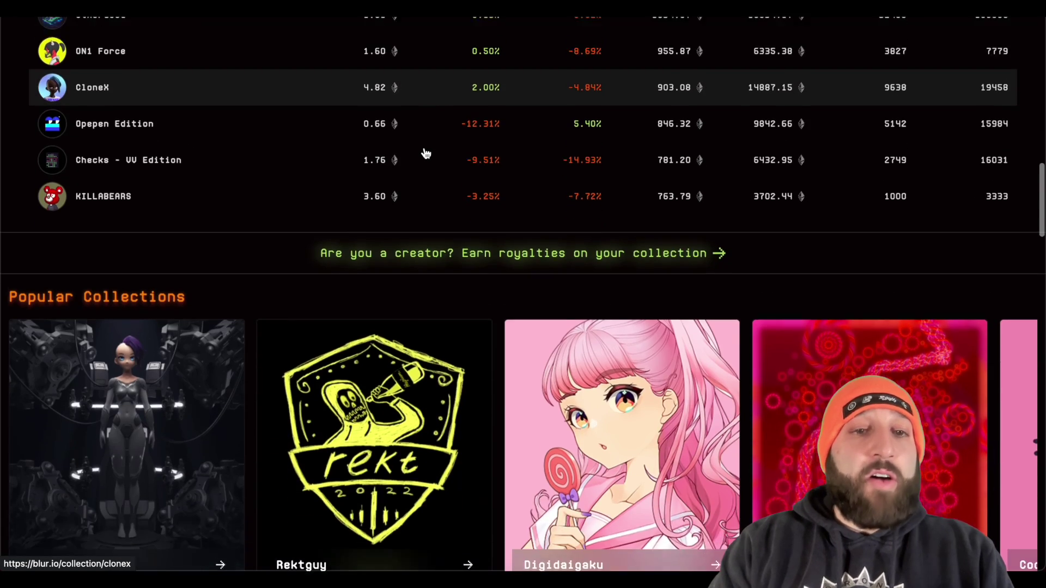
pyautogui.scroll(-8, 426, 152)
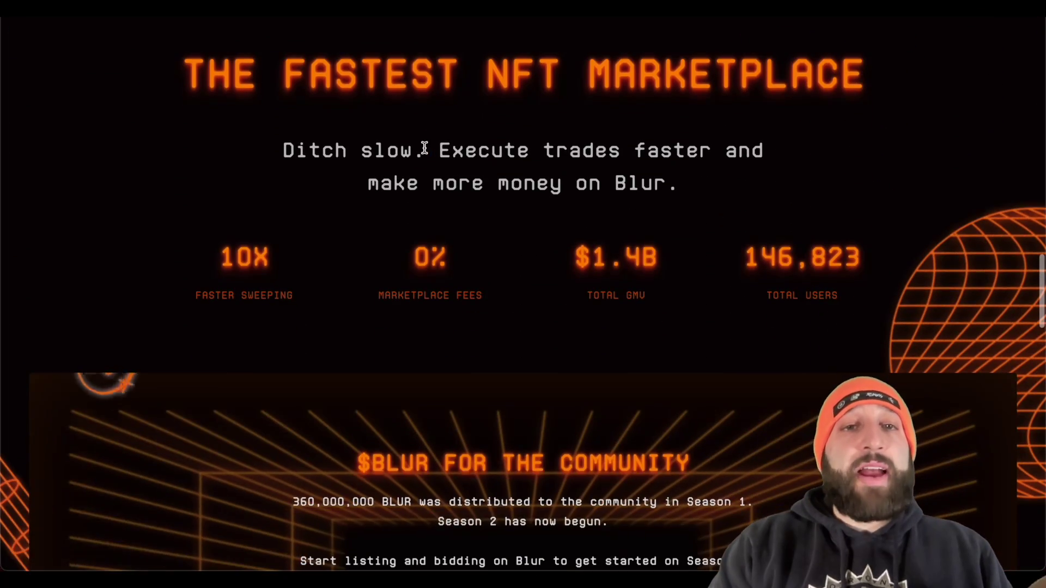
pyautogui.scroll(-8, 425, 150)
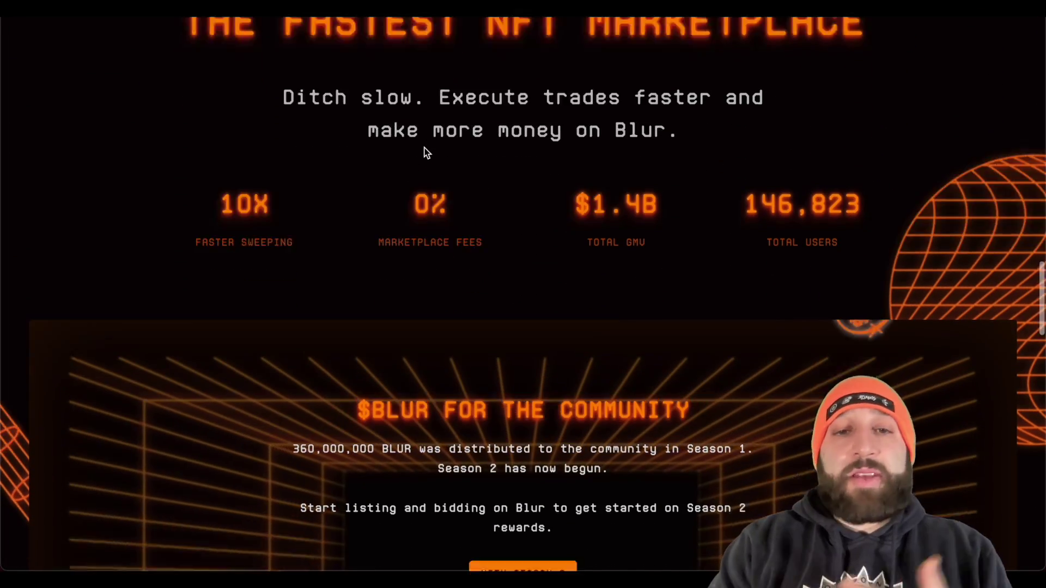
pyautogui.scroll(-15, 425, 153)
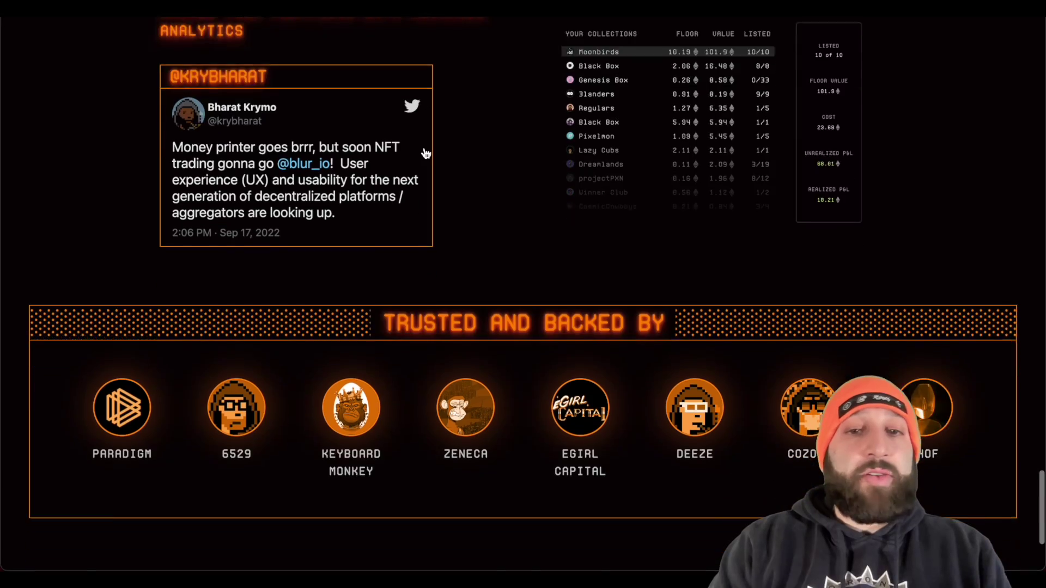
pyautogui.scroll(20, 427, 199)
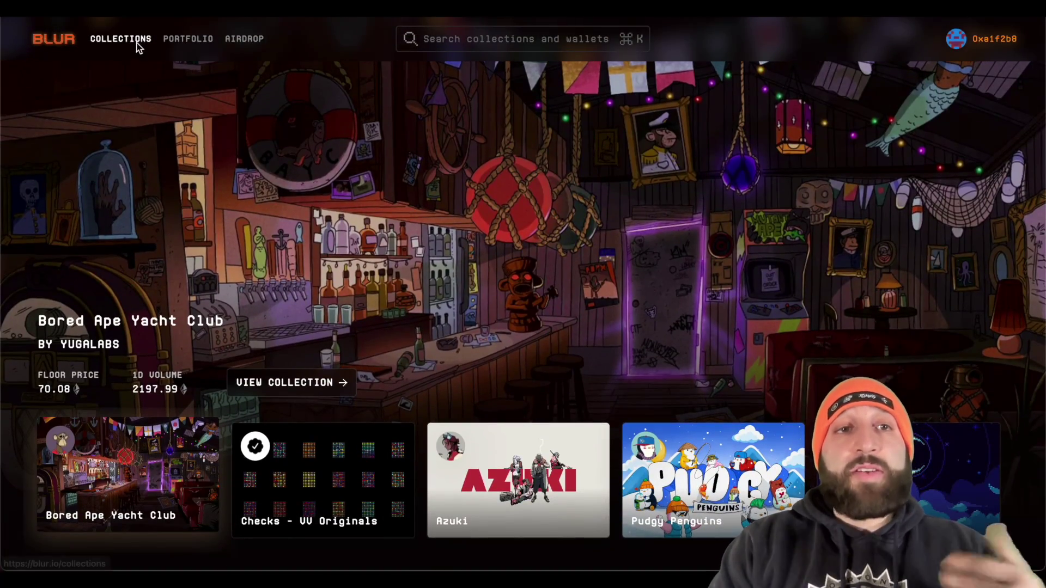
# - Open the collections overview, check its trending list and return to the full collection list
pyautogui.click(137, 40)
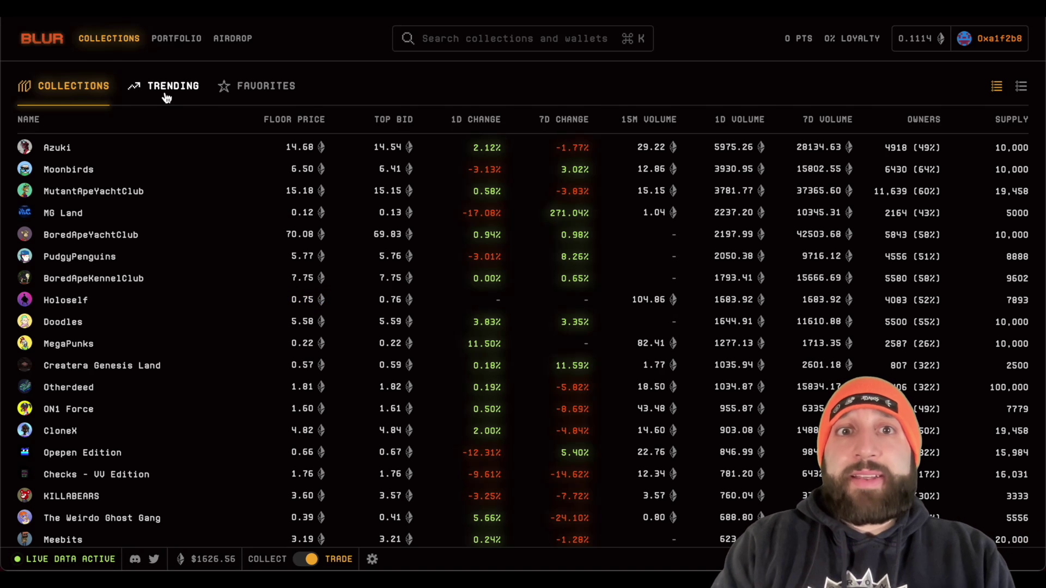
pyautogui.click(166, 97)
pyautogui.click(103, 93)
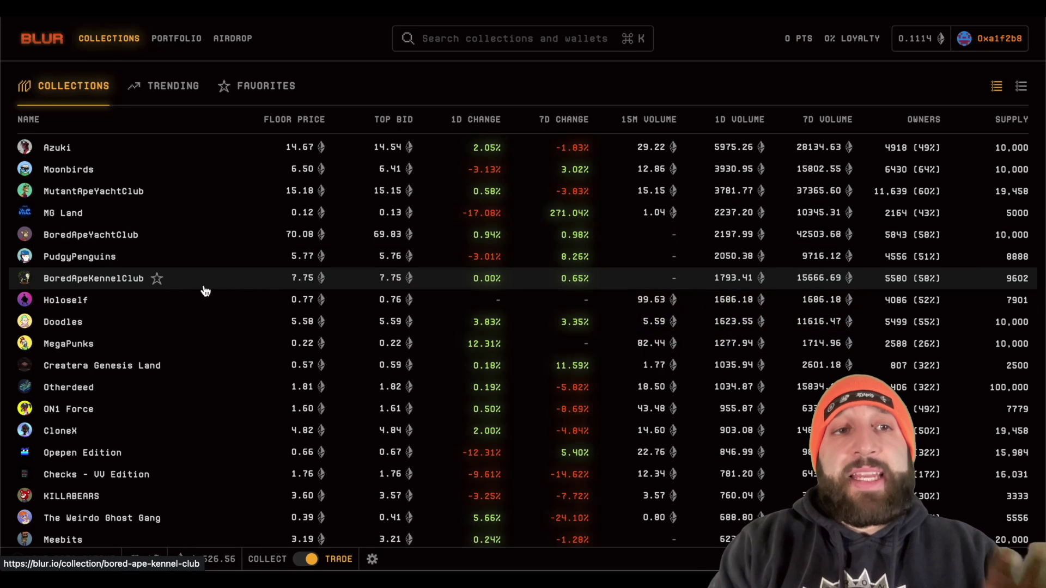
# - Preview the Collector experience and the Medium and Light color themes, restoring Trader and Dark
pyautogui.click(372, 559)
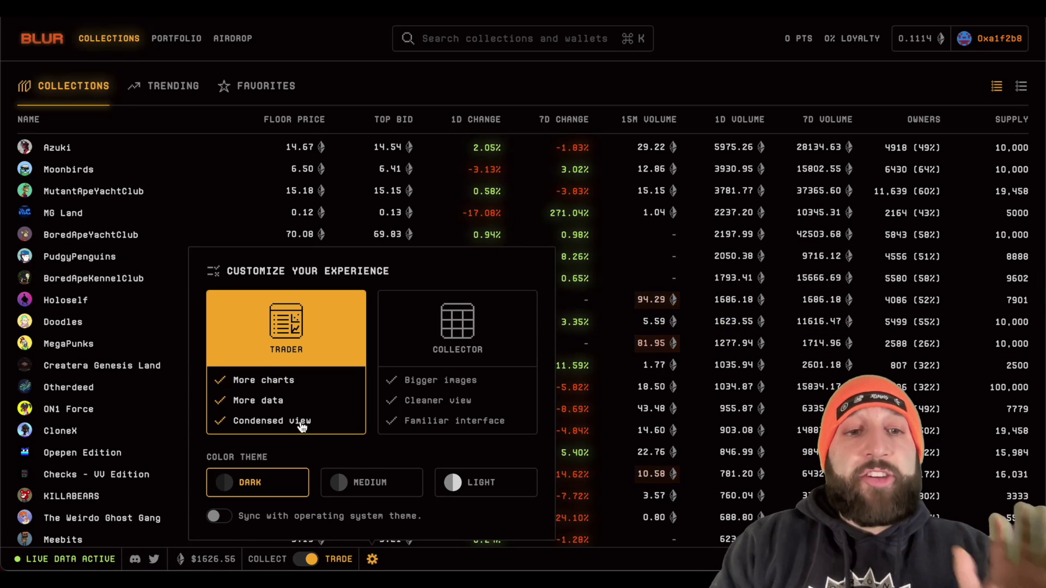
pyautogui.click(410, 409)
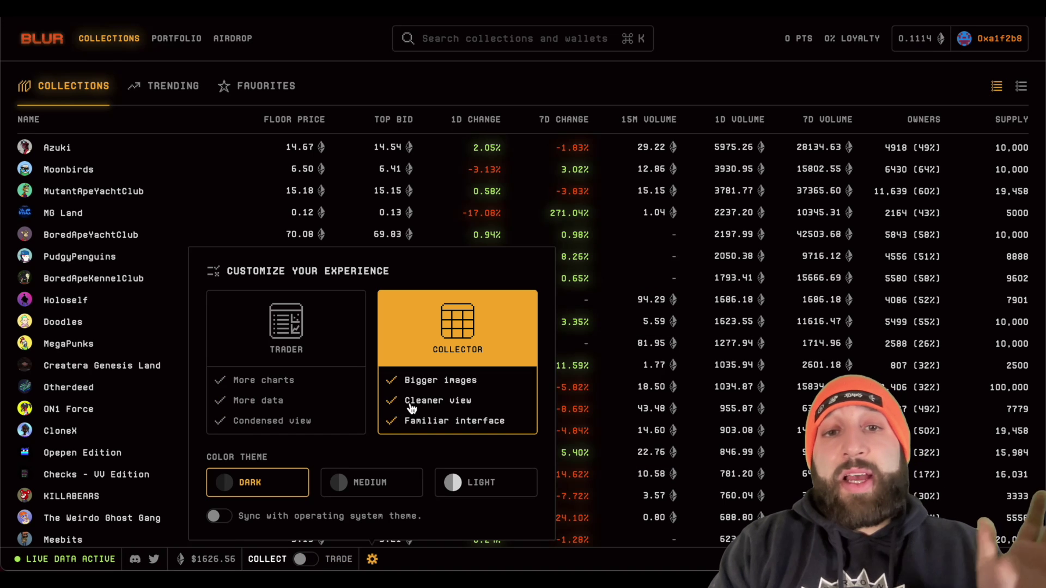
pyautogui.click(326, 405)
pyautogui.click(355, 483)
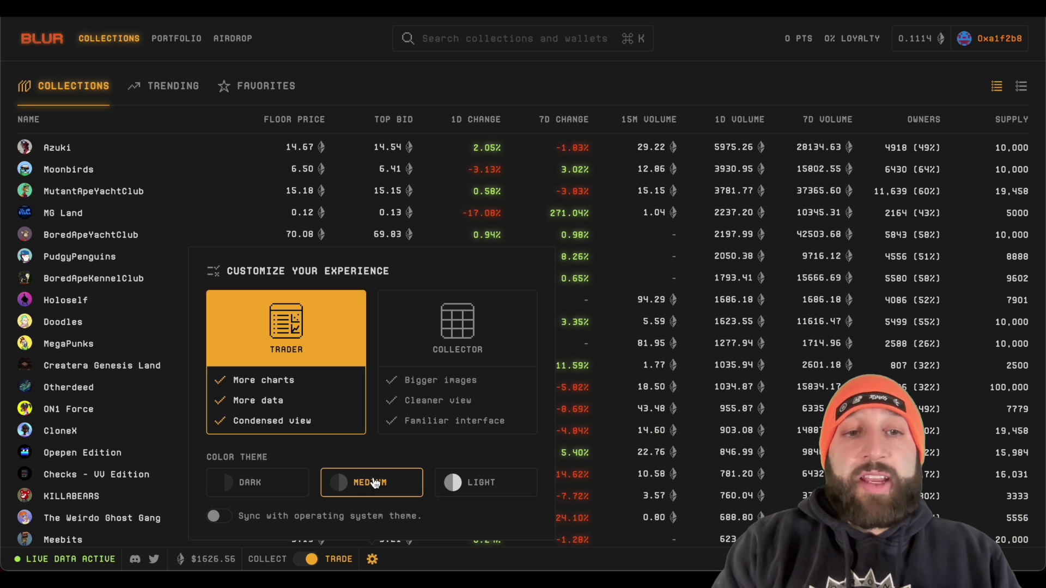
pyautogui.click(446, 483)
pyautogui.click(252, 483)
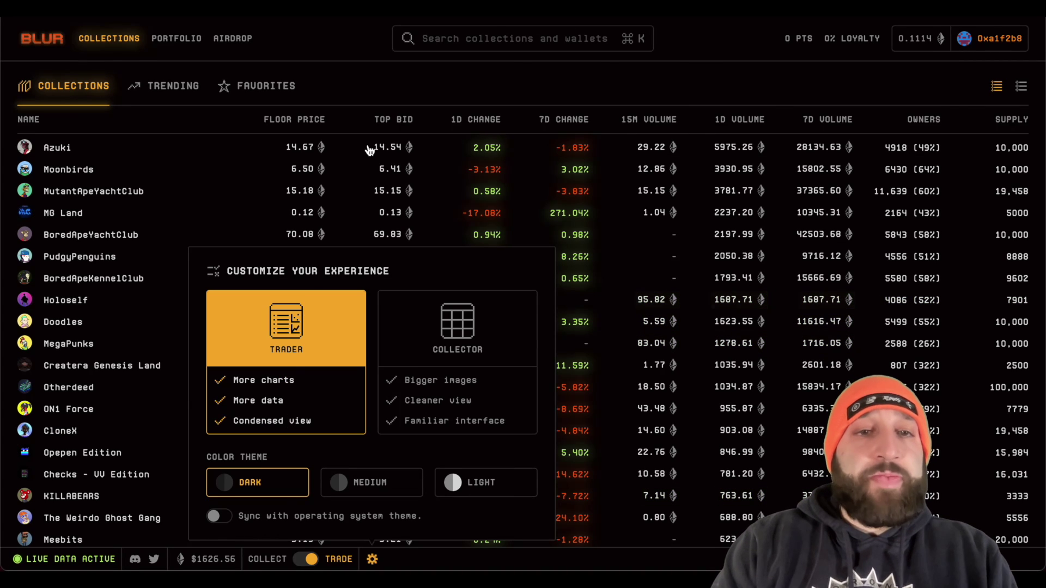
pyautogui.click(380, 89)
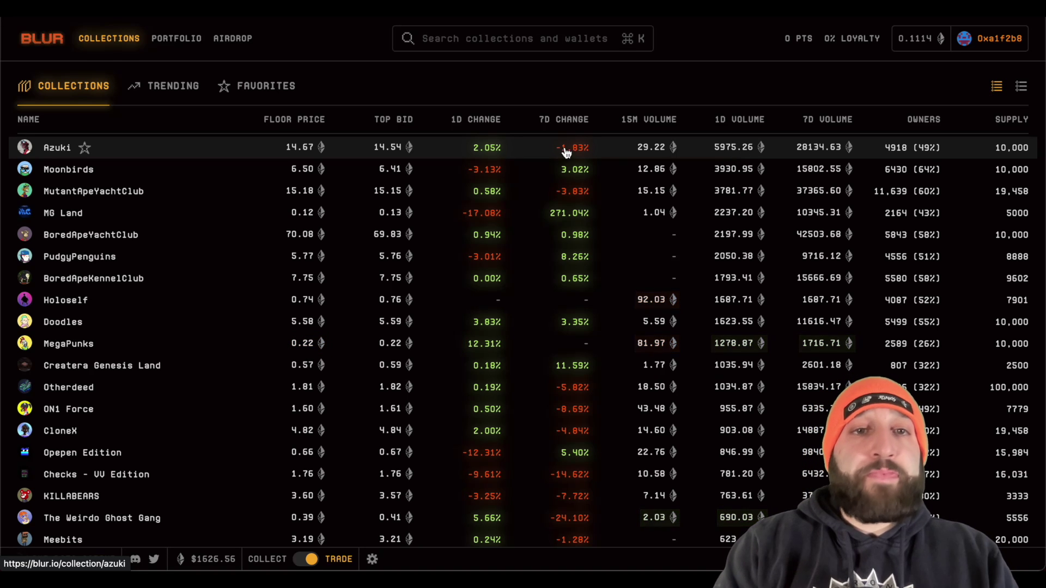
# - Compare the collections sorted by floor price in descending and ascending order, and check the trending list
pyautogui.click(303, 121)
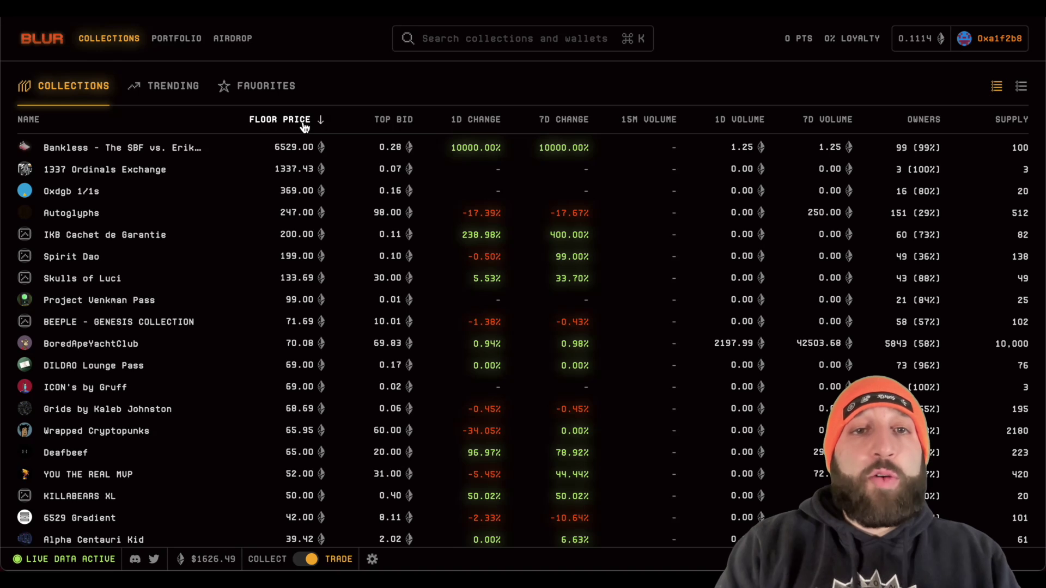
pyautogui.click(303, 122)
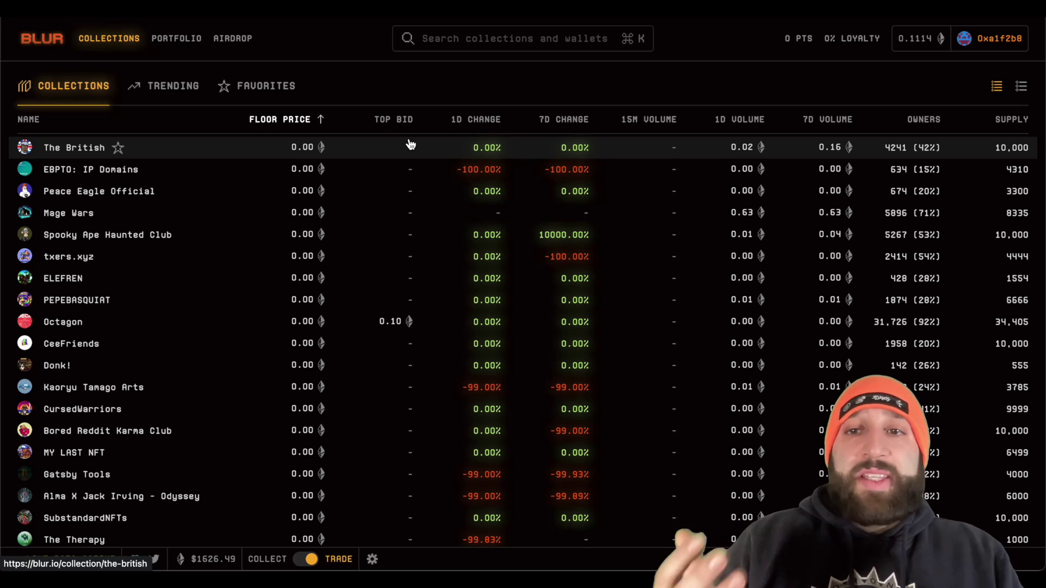
pyautogui.click(185, 91)
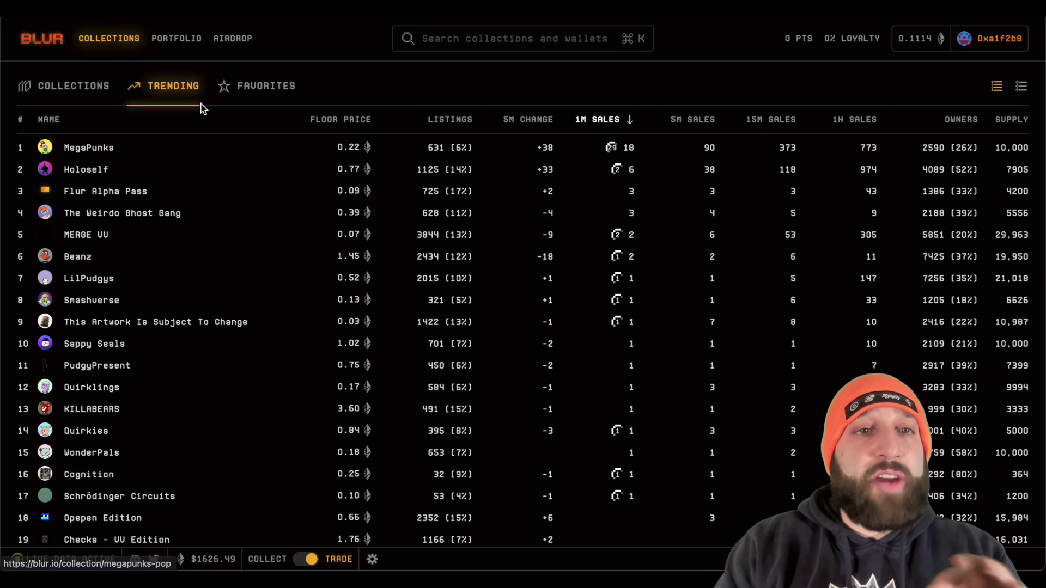
pyautogui.click(105, 87)
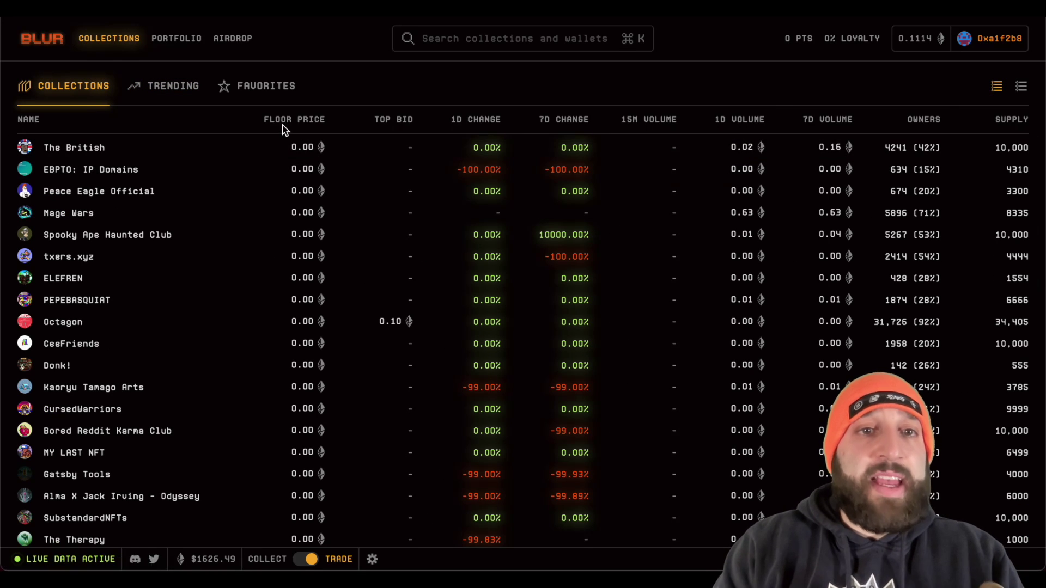
pyautogui.click(294, 121)
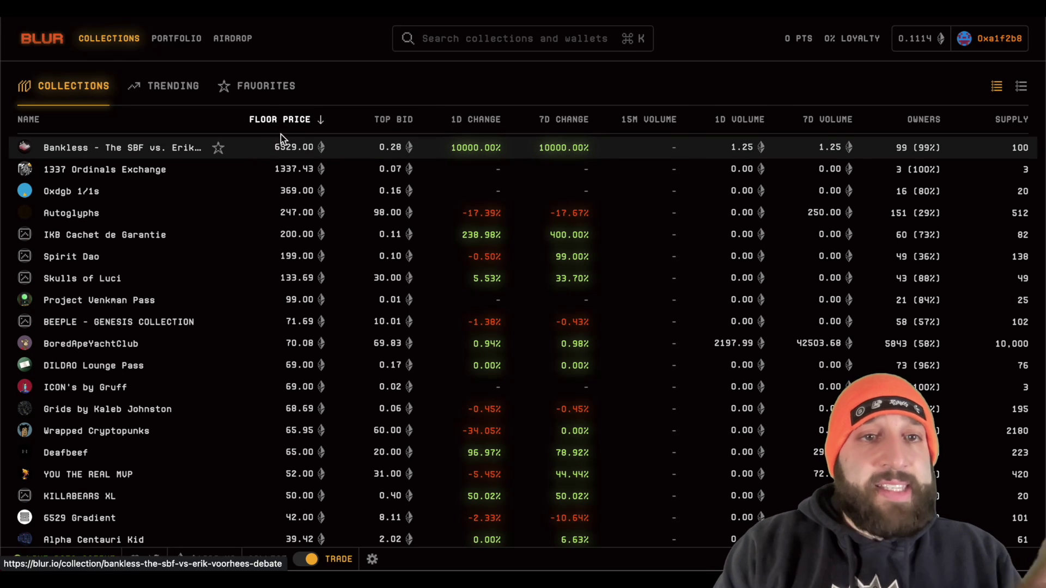
# - Sort the collections by highest 1D volume, favorite Azuki, Moonbirds, MutantApeYachtClub, ON1 Force and CloneX, and show the favorites
pyautogui.click(745, 121)
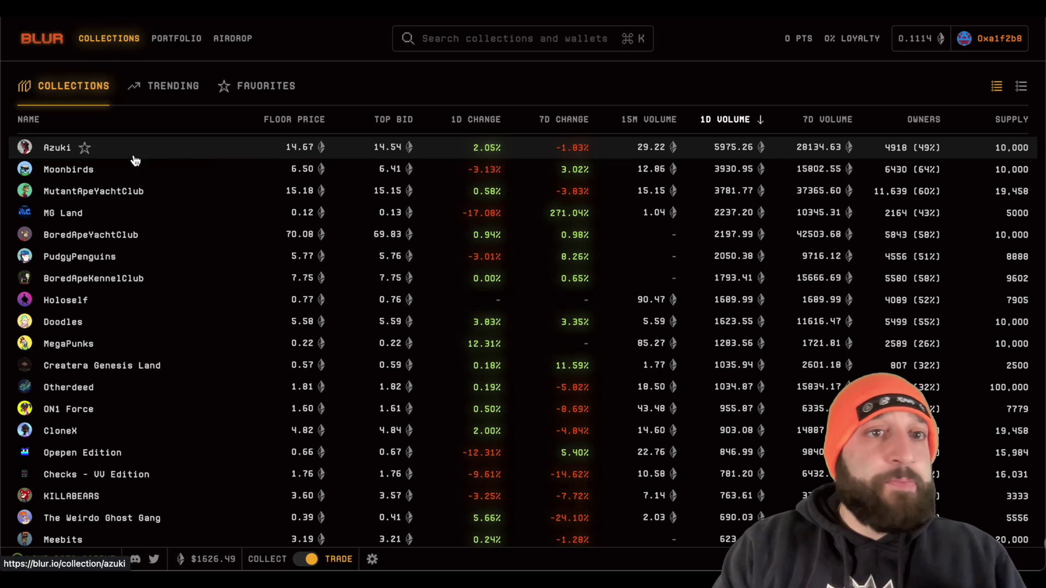
pyautogui.click(85, 149)
pyautogui.click(107, 170)
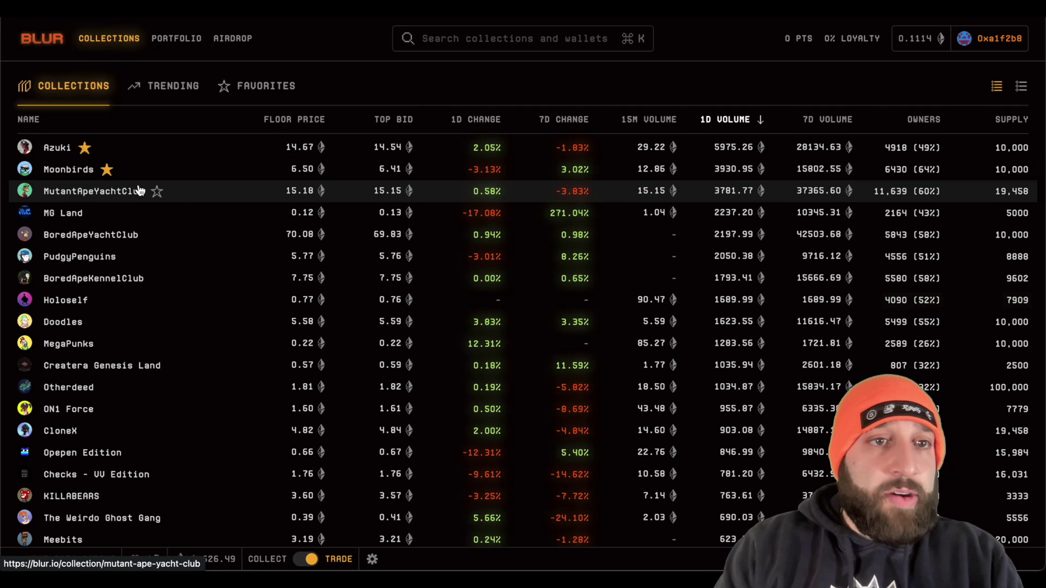
pyautogui.scroll(-3, 156, 272)
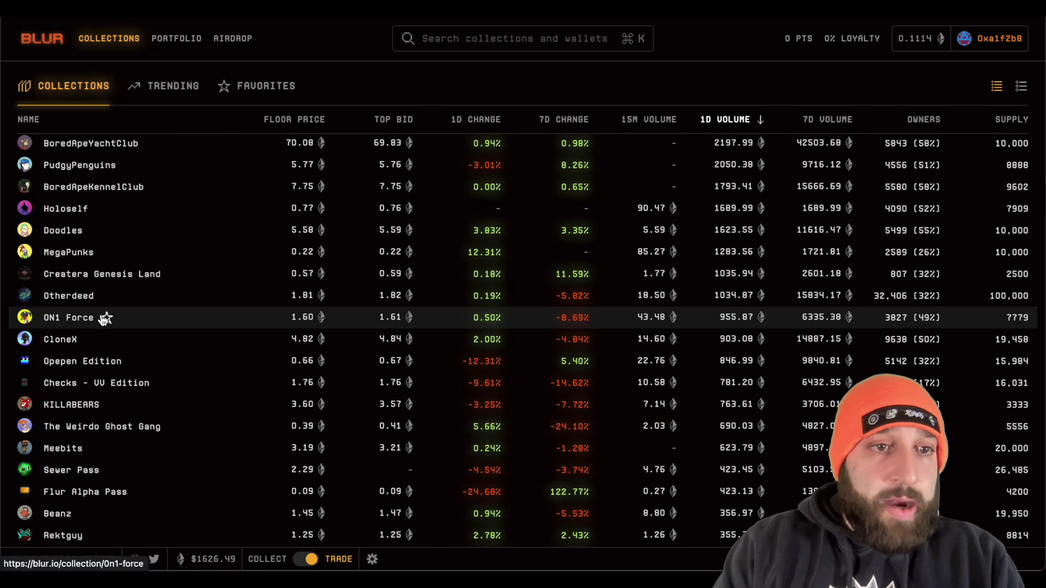
pyautogui.click(90, 339)
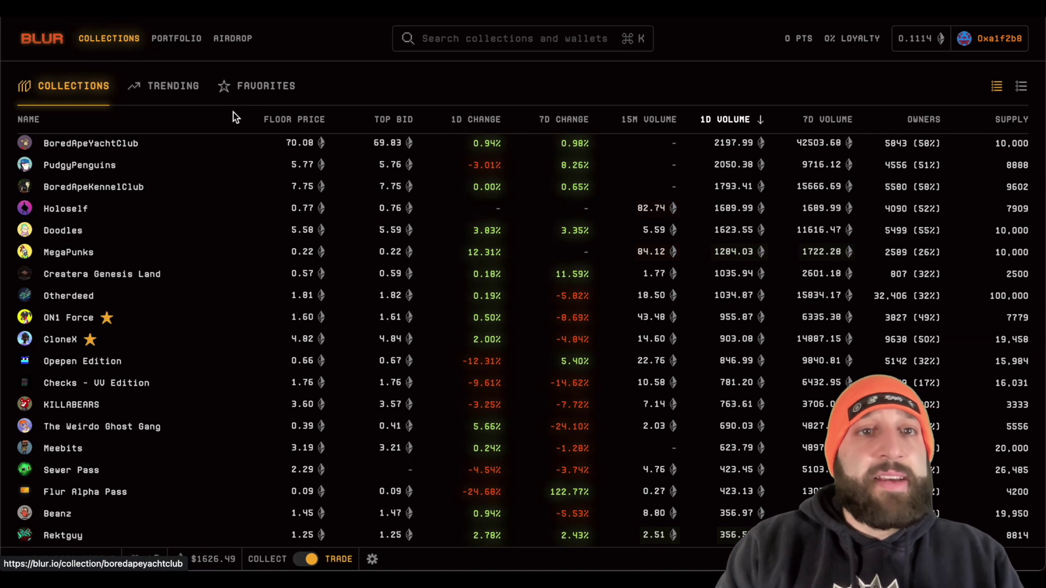
pyautogui.click(257, 86)
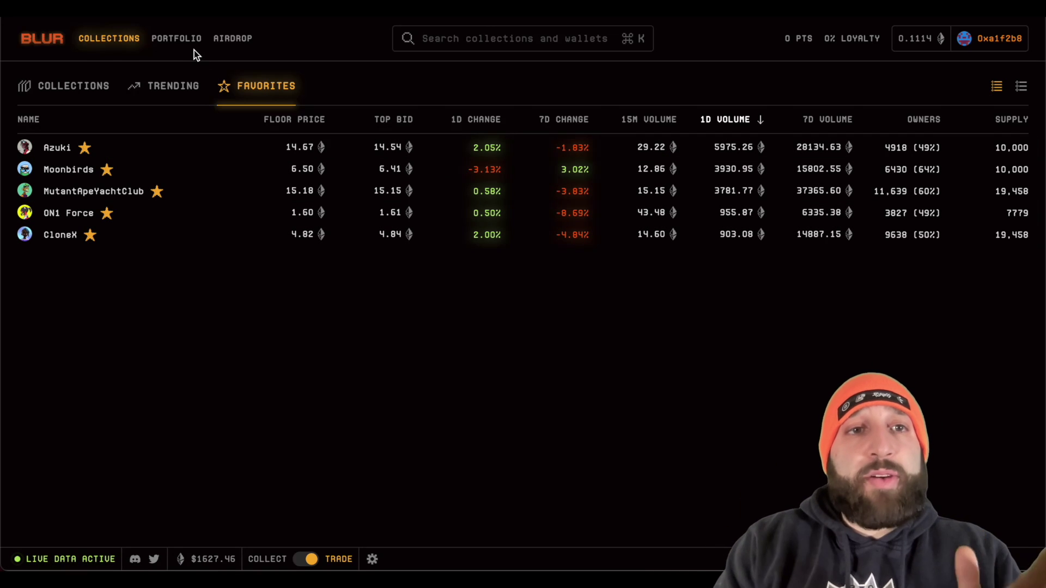
# - Open the wallet's portfolio and switch the experience from Trader to Collector
pyautogui.click(189, 43)
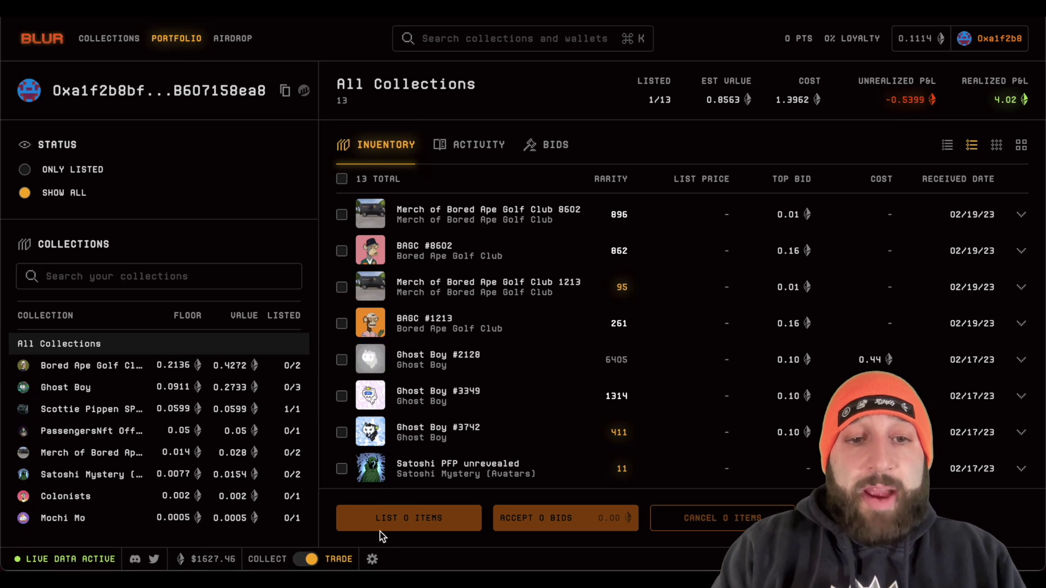
pyautogui.click(373, 560)
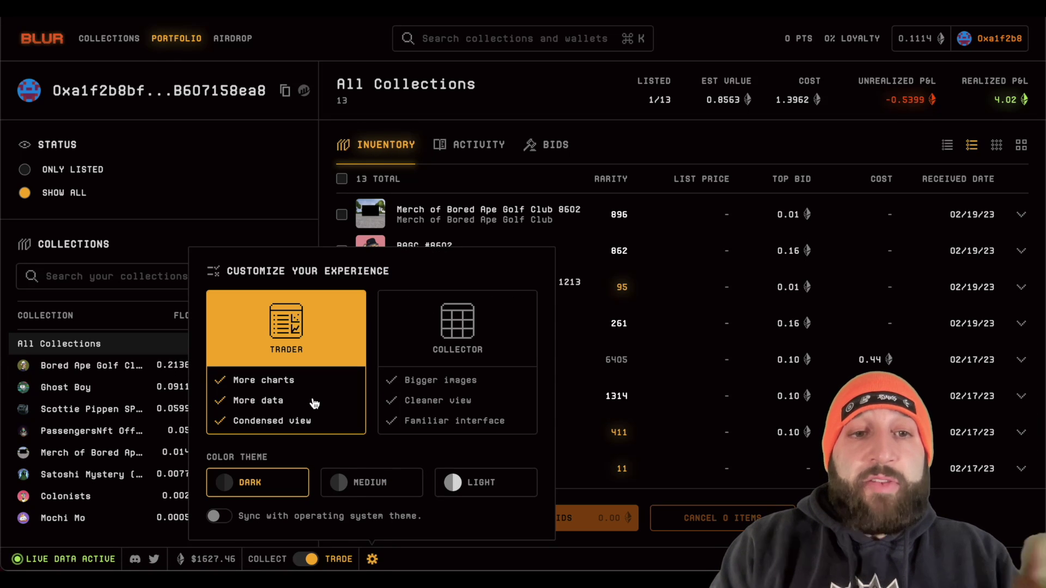
pyautogui.click(457, 349)
pyautogui.click(597, 175)
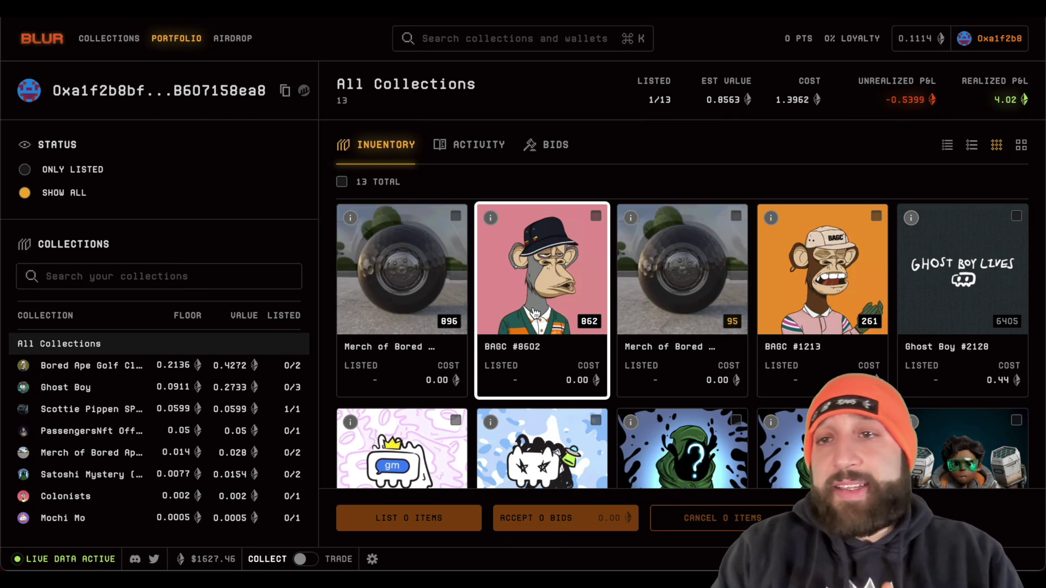
# - Compare the inventory's list, small-grid and large-grid layouts, and settle on the compact list
pyautogui.click(971, 146)
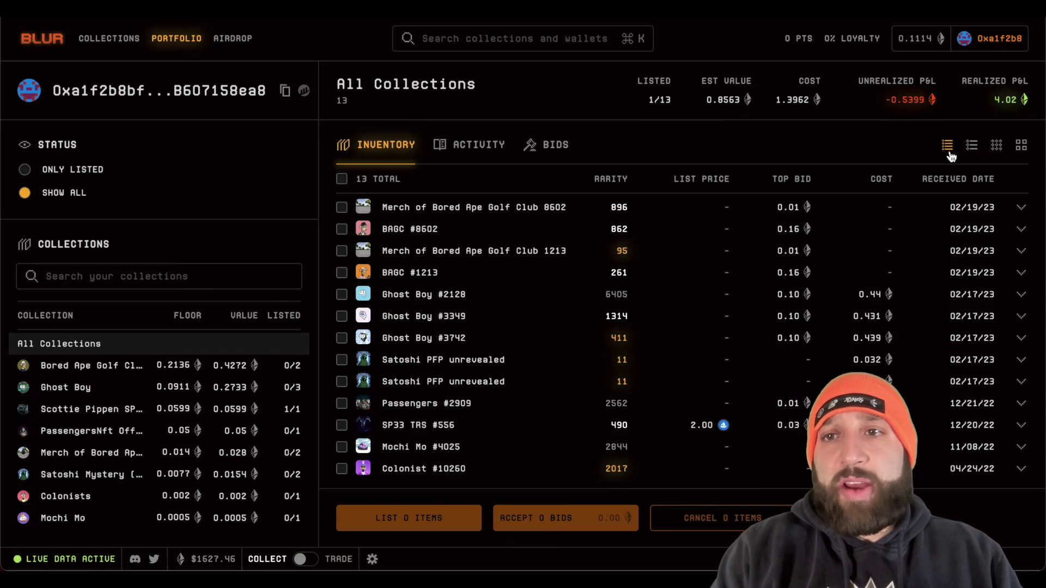
pyautogui.click(997, 145)
pyautogui.click(1021, 144)
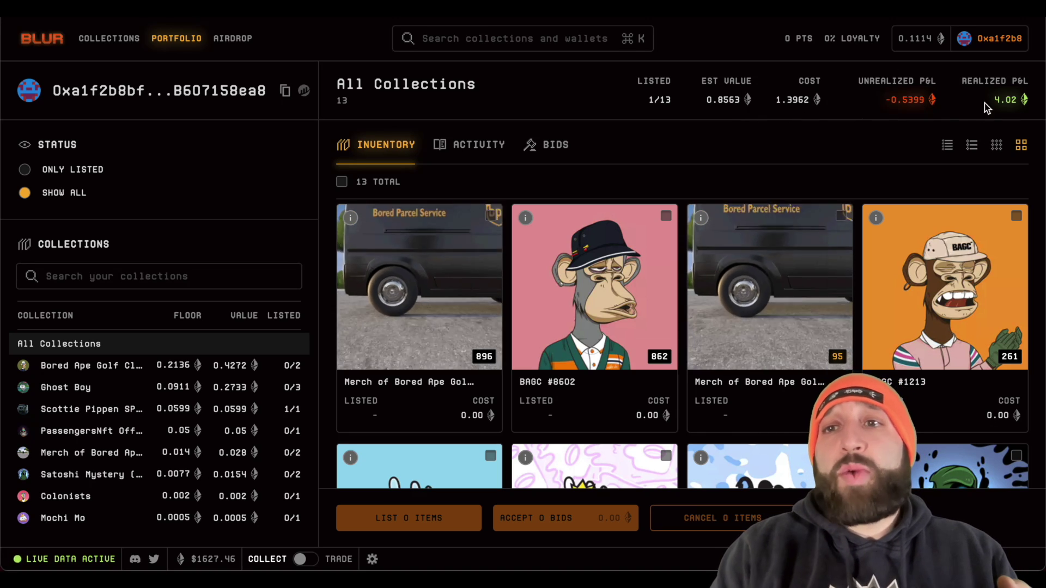
pyautogui.click(948, 146)
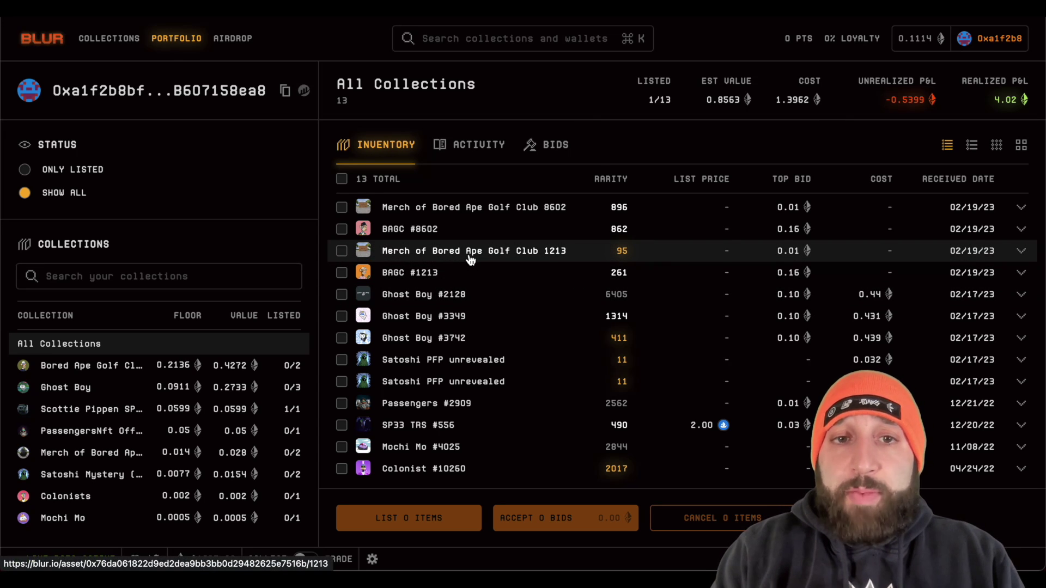
# - Start a listing for BAGC #1213 on the Blur marketplace only, priced at the 0.2136 ETH floor price
pyautogui.click(342, 274)
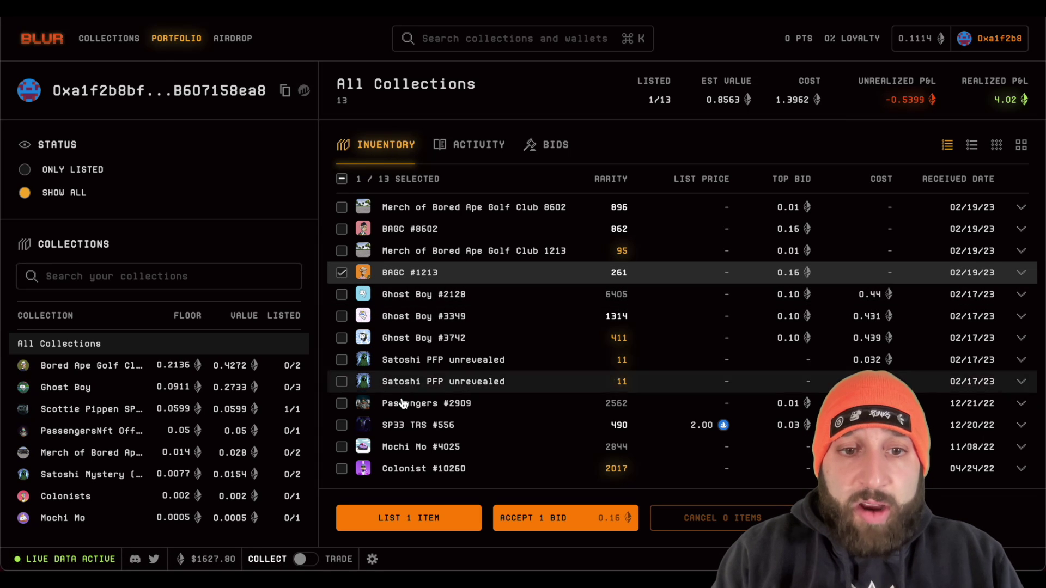
pyautogui.click(462, 524)
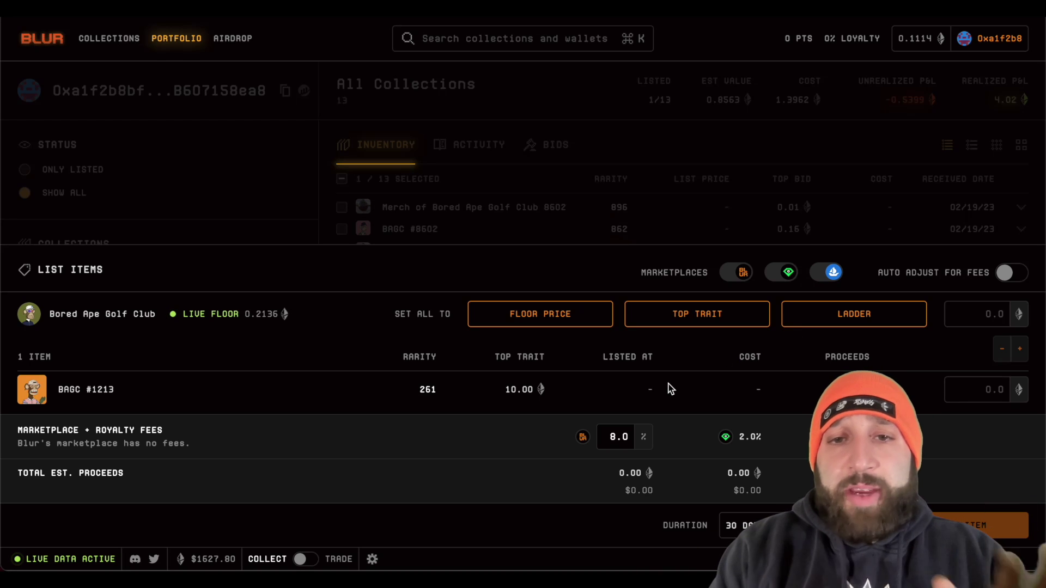
pyautogui.click(788, 279)
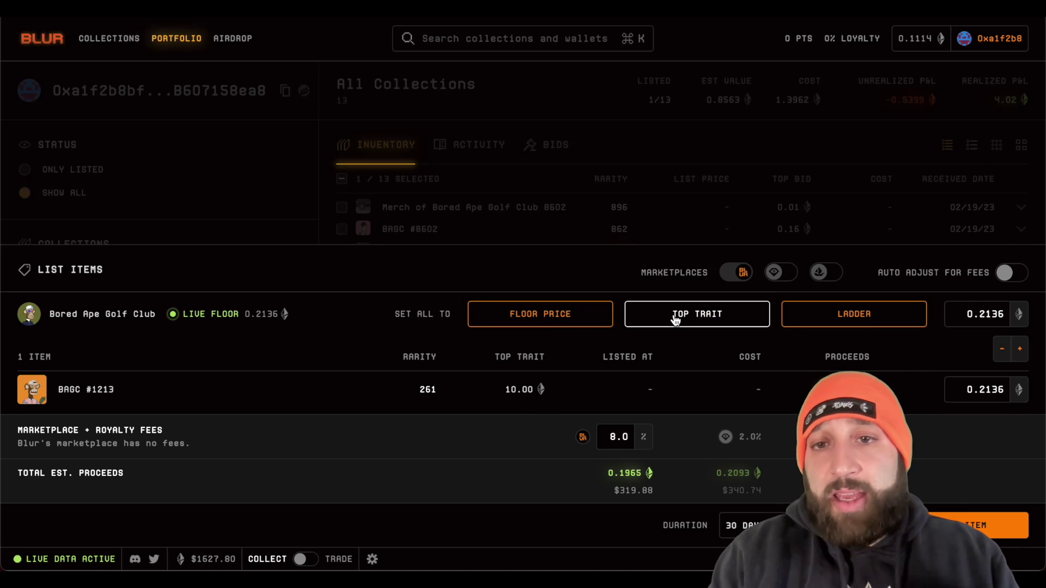
# - Try the ladder and top-trait pricing options for the BAGC #1213 listing
pyautogui.click(795, 326)
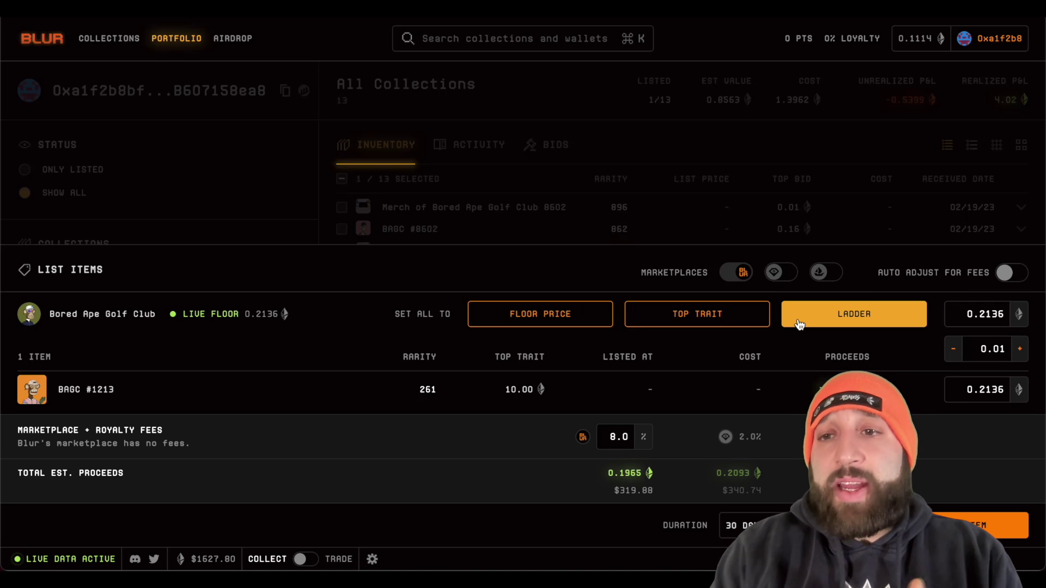
pyautogui.click(719, 320)
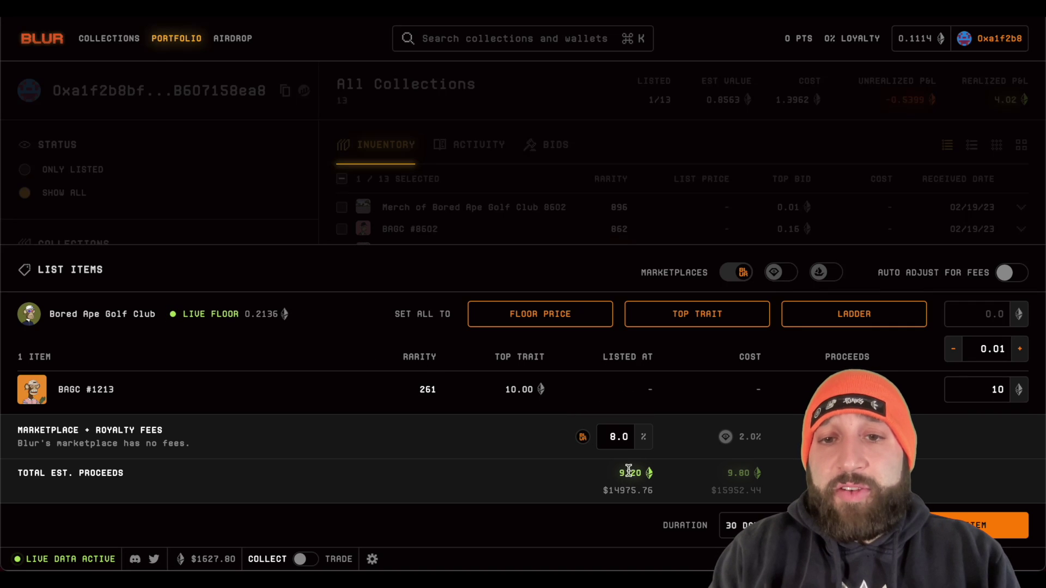
pyautogui.moveTo(612, 447)
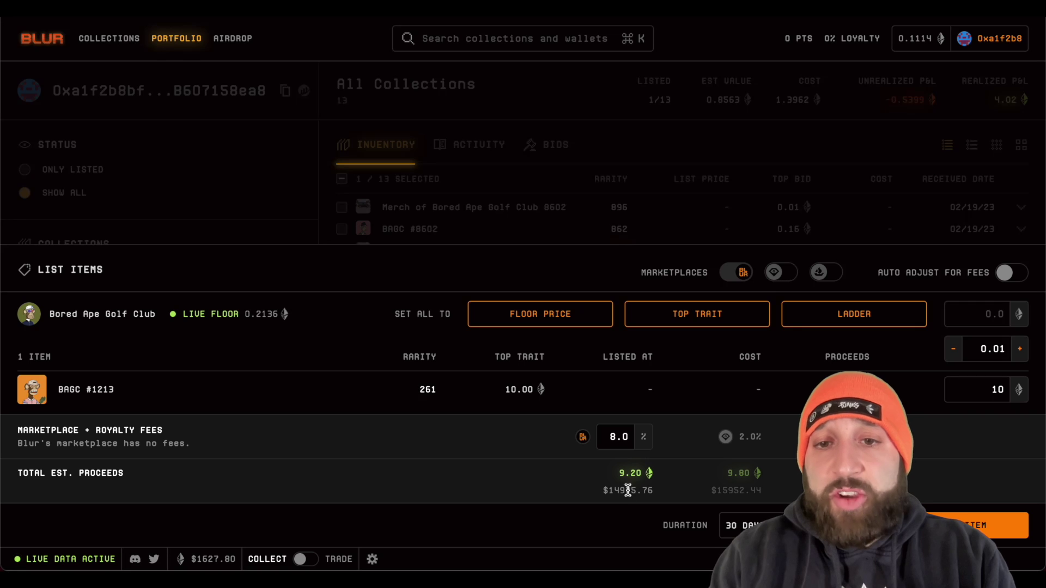
# - Set the BAGC #1213 listing price to 0.5 ETH and the Blur royalty fee to 0.5%
pyautogui.doubleClick(972, 396)
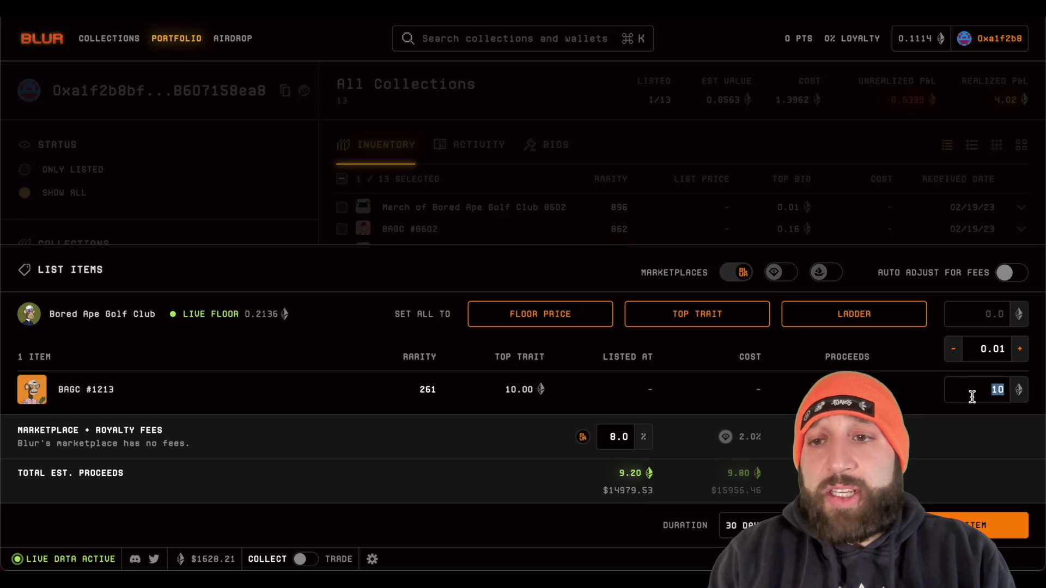
pyautogui.write('0.')
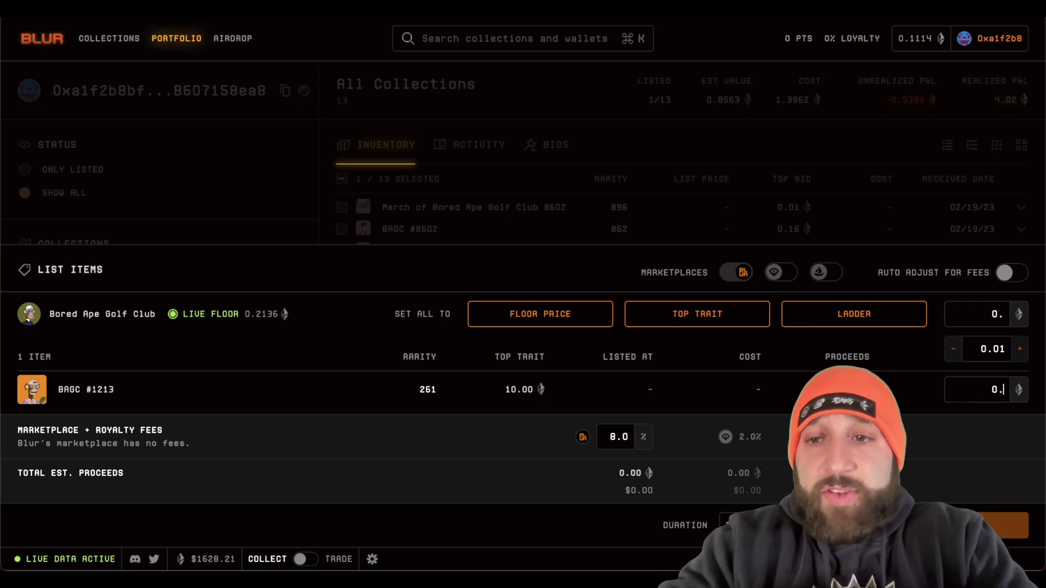
pyautogui.write('5')
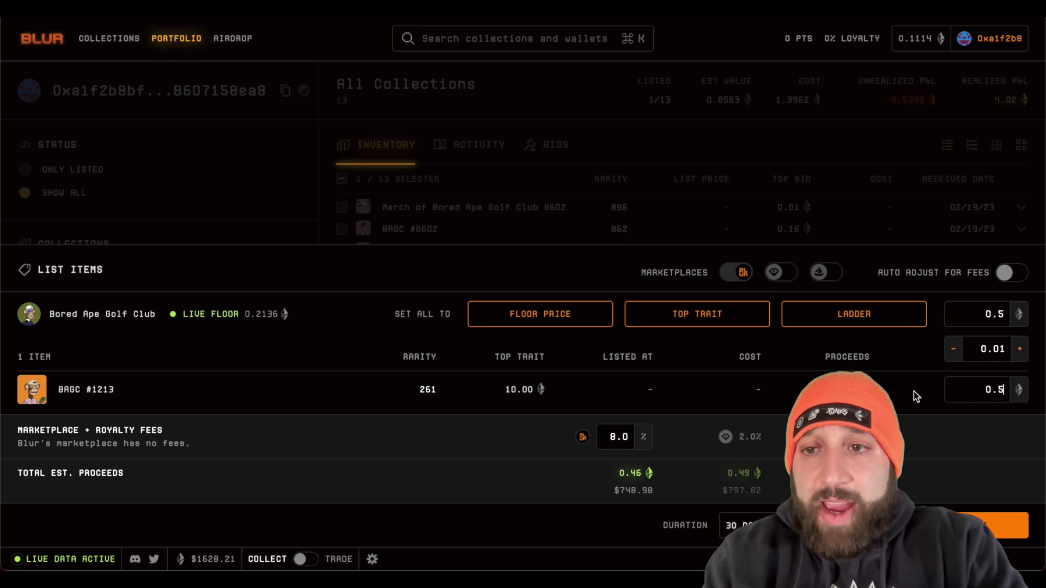
pyautogui.doubleClick(621, 437)
pyautogui.write('0.5')
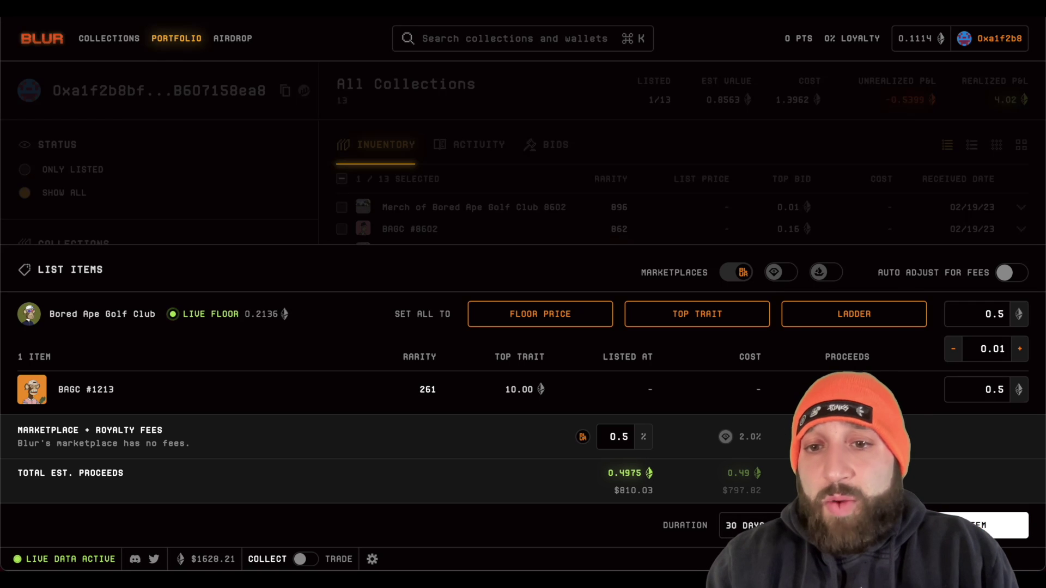
# - Submit the BAGC #1213 listing and approve access to the Bored Ape Golf Club collection in the wallet
pyautogui.click(980, 525)
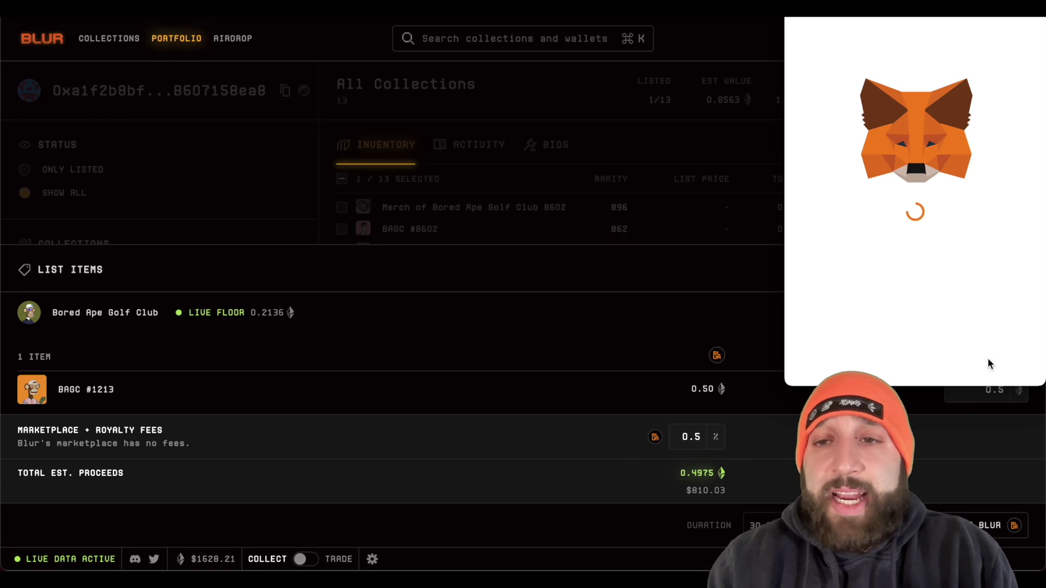
pyautogui.scroll(-2, 989, 345)
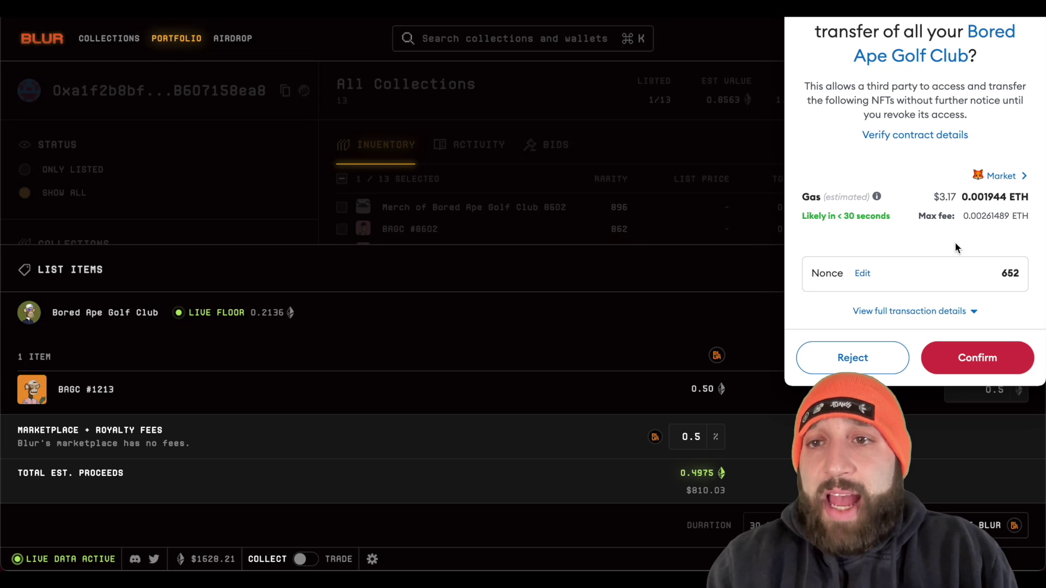
pyautogui.click(978, 355)
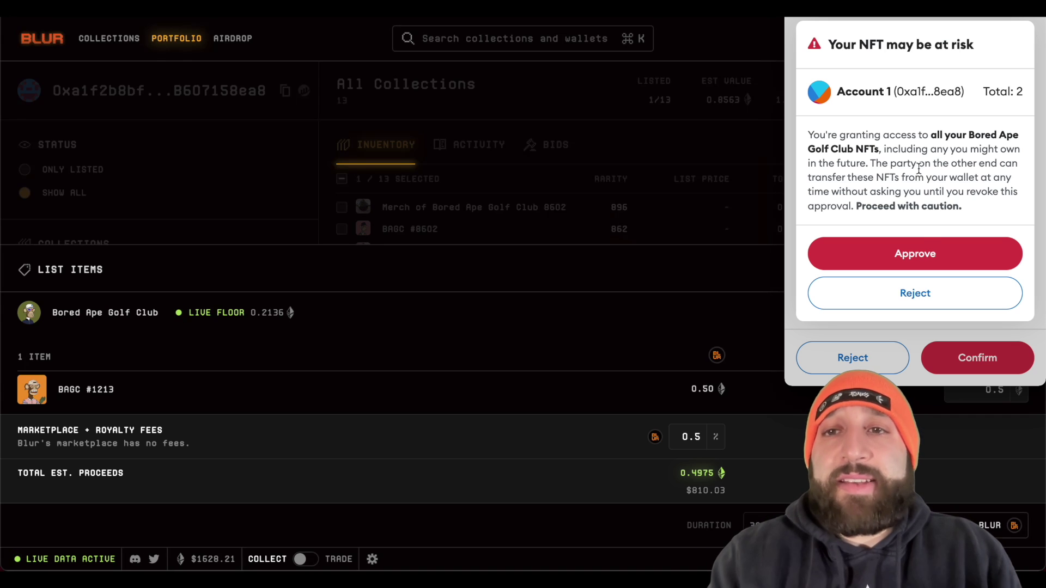
pyautogui.click(924, 252)
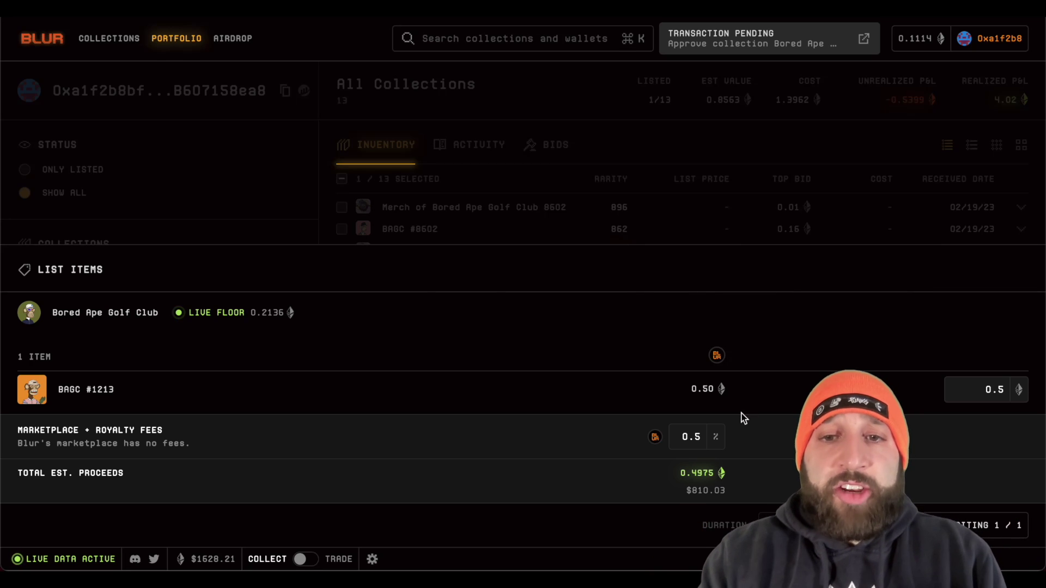
# - Review and sign the listing order in the wallet, then return to the inventory and dismiss the listing notifications
pyautogui.moveTo(717, 432)
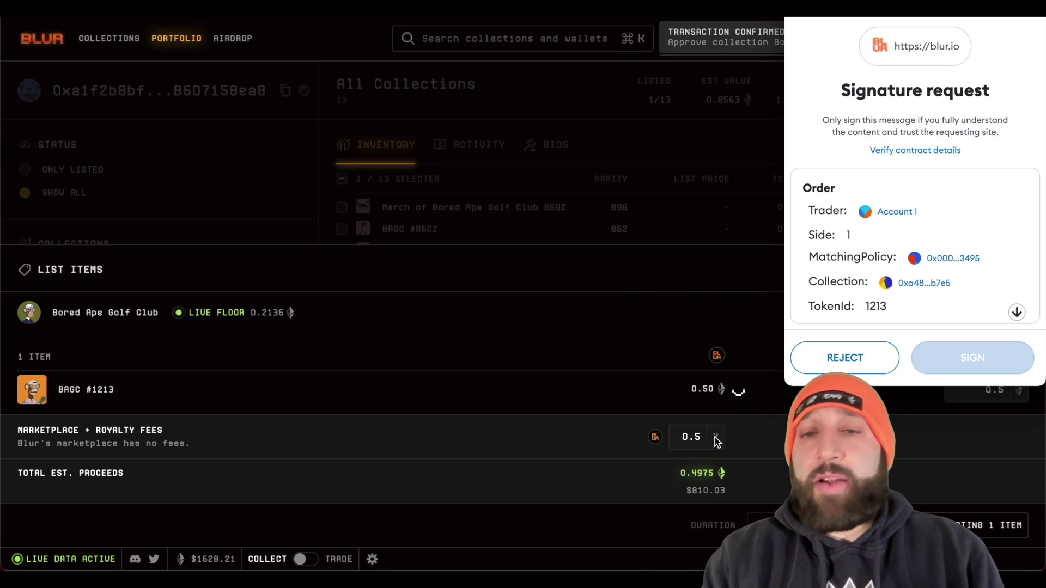
pyautogui.click(1017, 312)
pyautogui.click(982, 350)
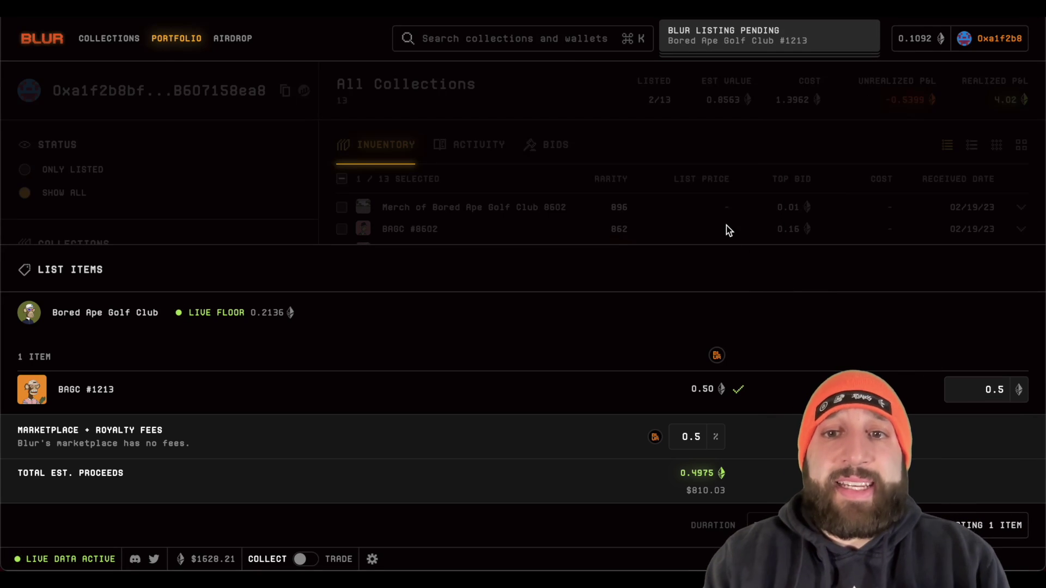
pyautogui.click(851, 203)
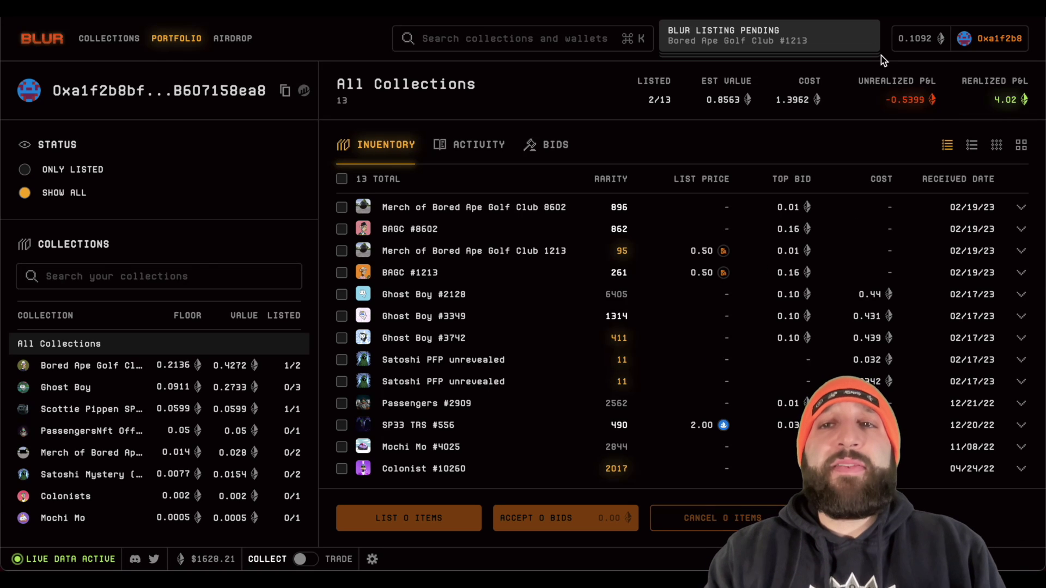
pyautogui.click(878, 24)
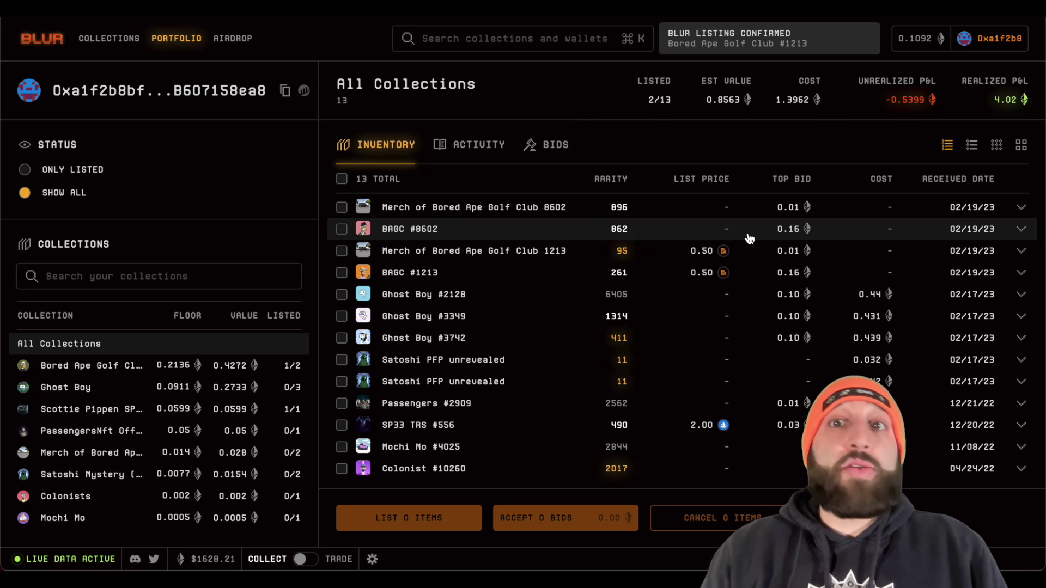
pyautogui.click(875, 33)
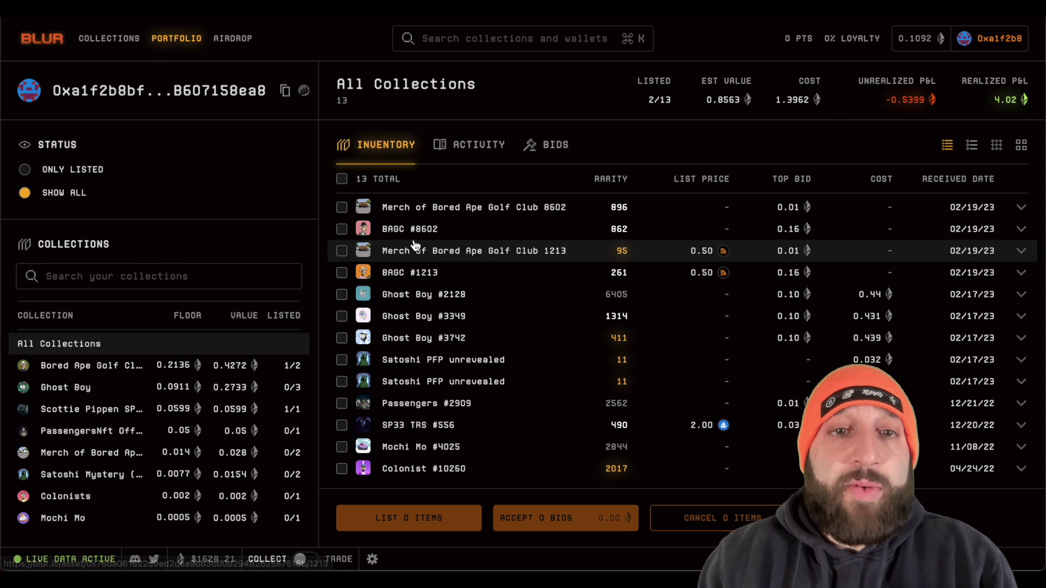
# - Open Ghost Boy #3742 from the inventory and examine its attributes and activity history
pyautogui.click(420, 338)
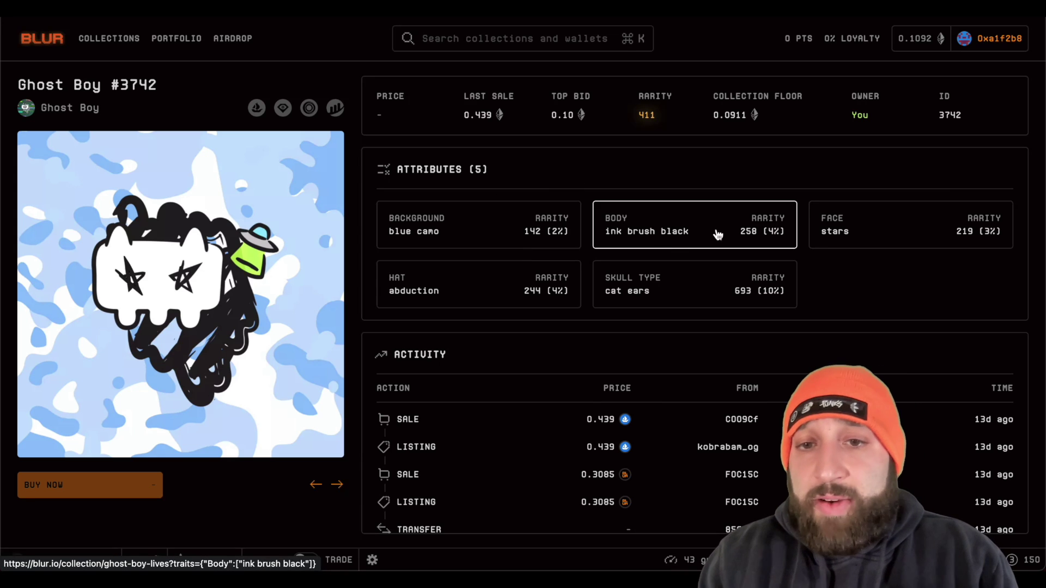
pyautogui.scroll(-2, 596, 420)
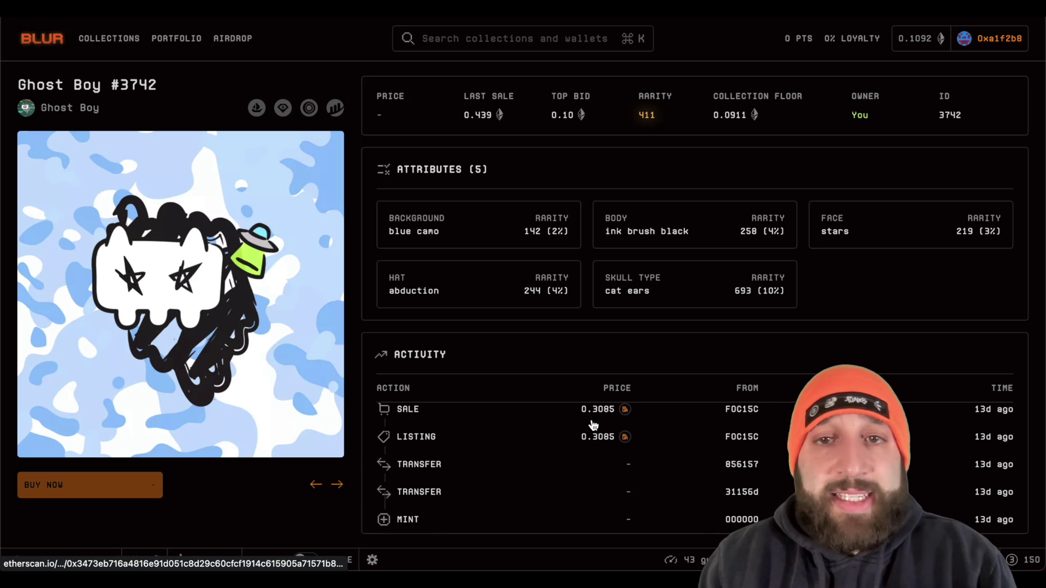
pyautogui.scroll(2, 602, 417)
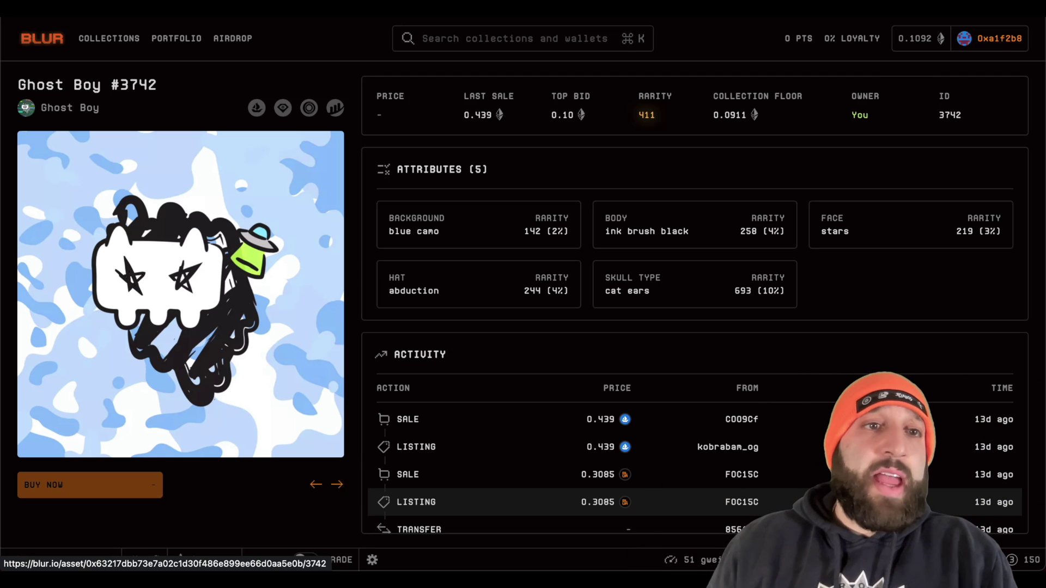
pyautogui.click(475, 43)
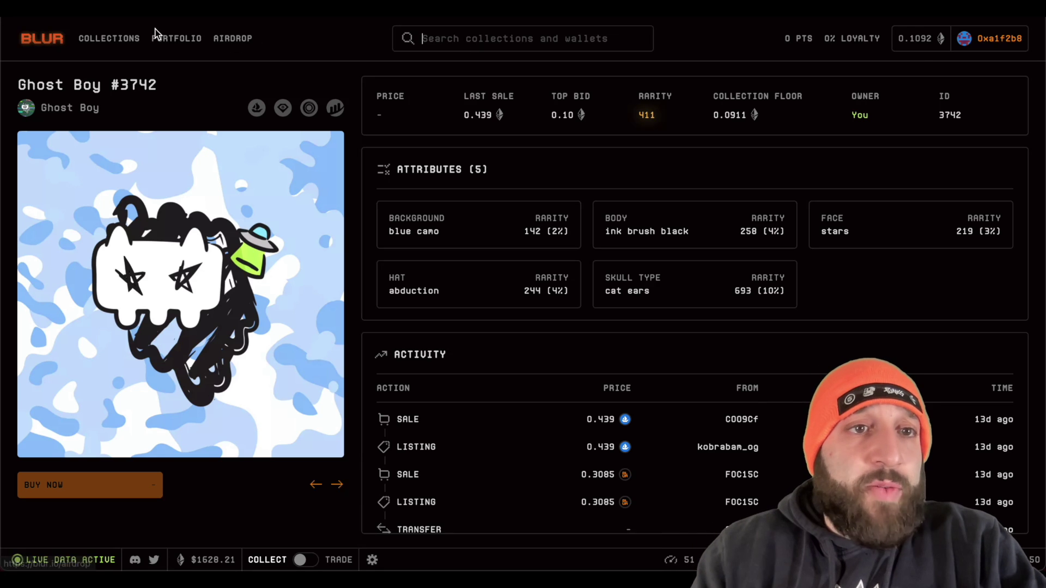
# - Show all collections sorted by lowest floor price first and browse down the list
pyautogui.click(132, 42)
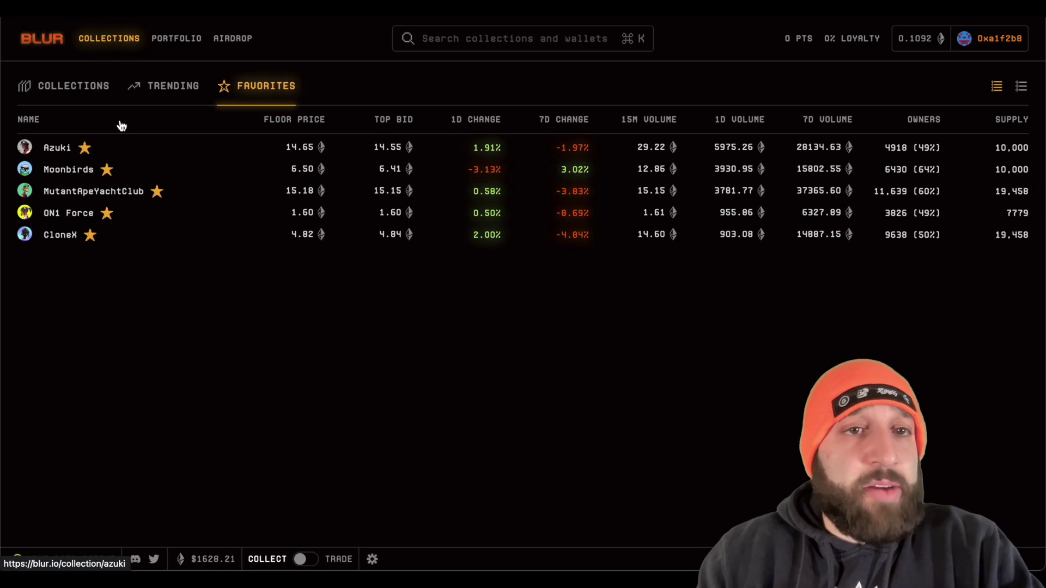
pyautogui.click(87, 86)
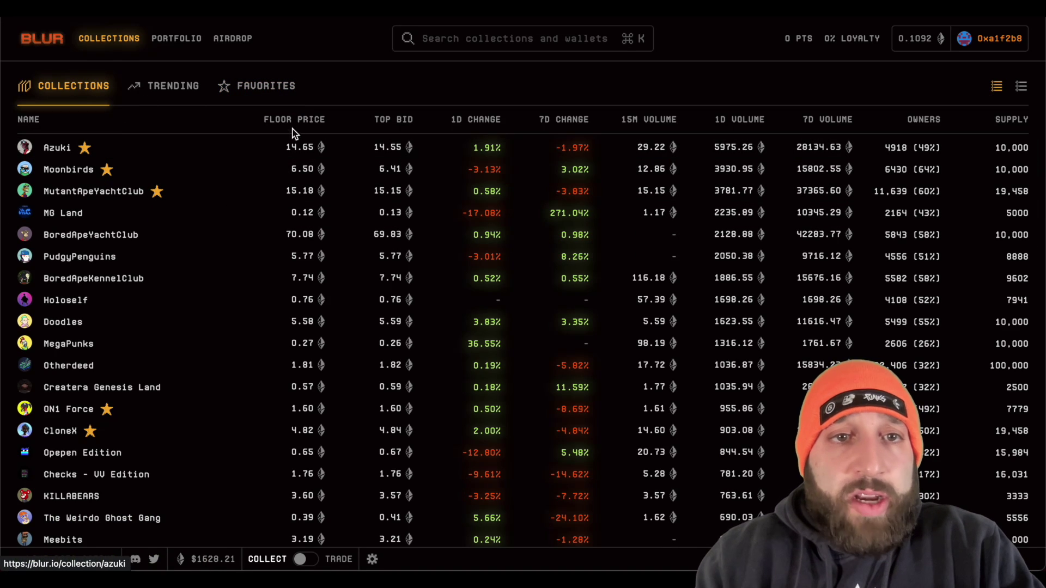
pyautogui.click(298, 126)
pyautogui.click(303, 127)
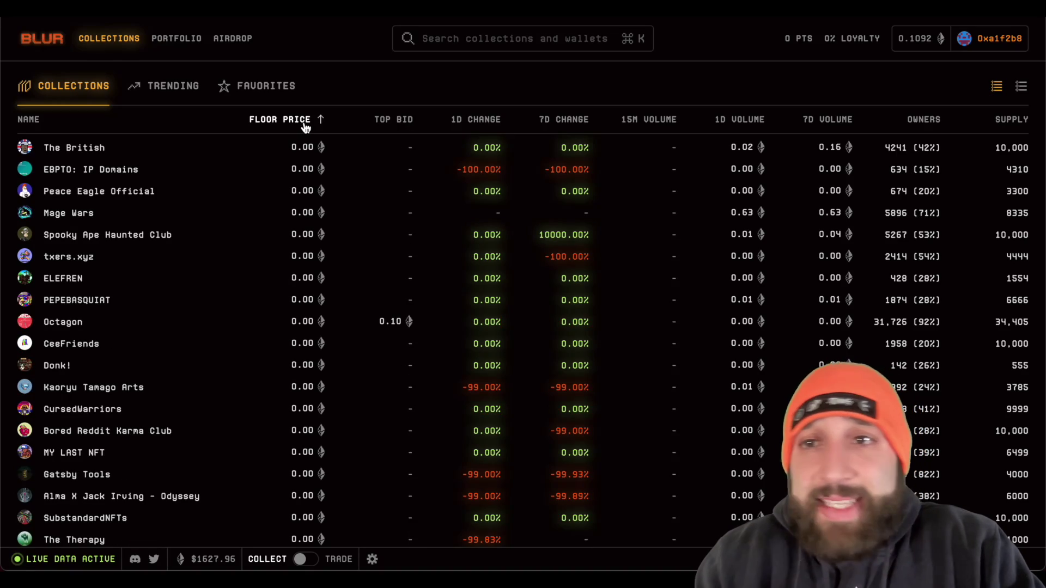
pyautogui.scroll(-15, 313, 301)
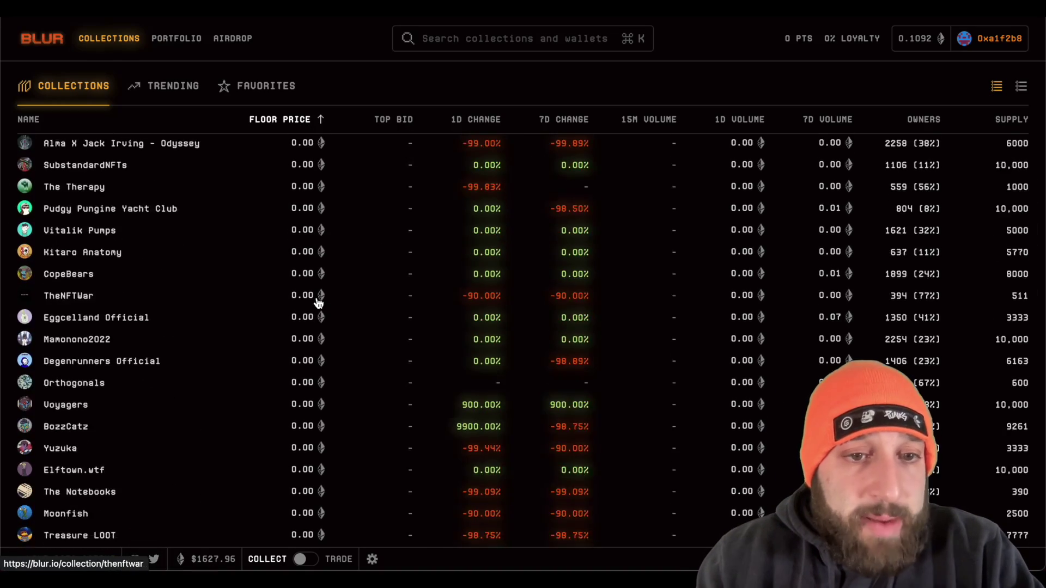
pyautogui.scroll(-20, 318, 303)
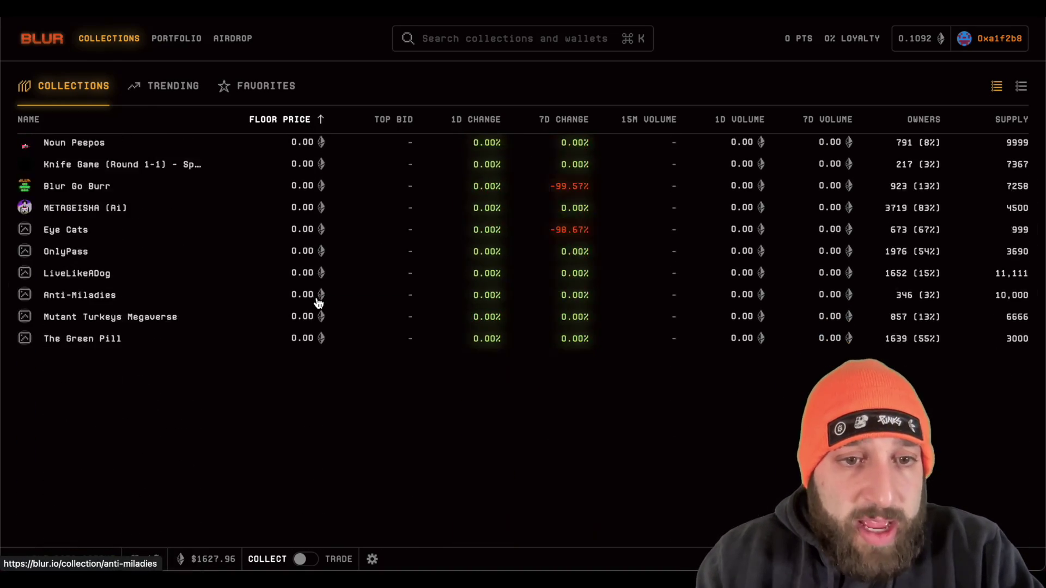
pyautogui.scroll(-15, 319, 303)
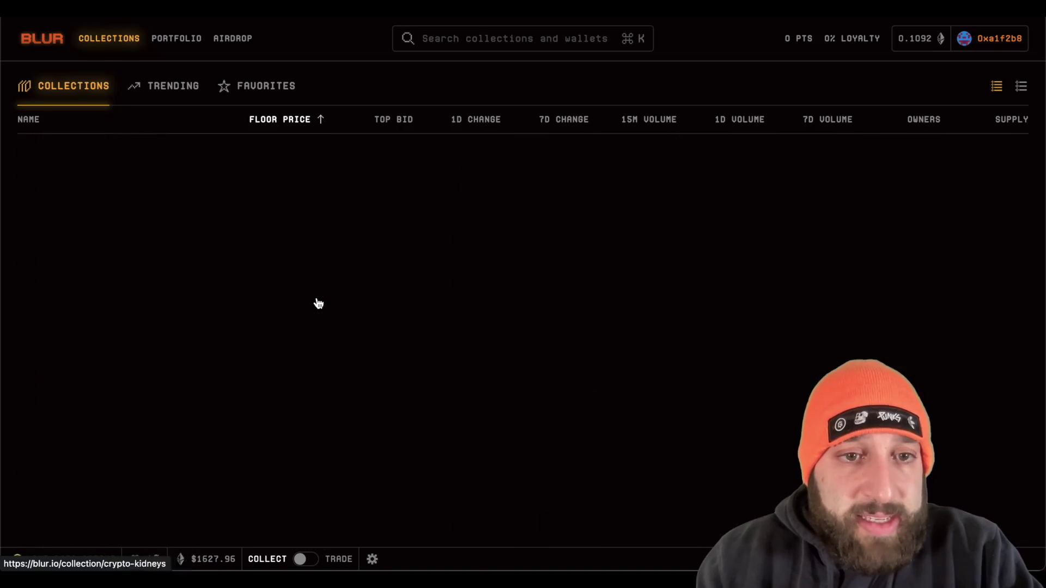
pyautogui.scroll(-20, 318, 304)
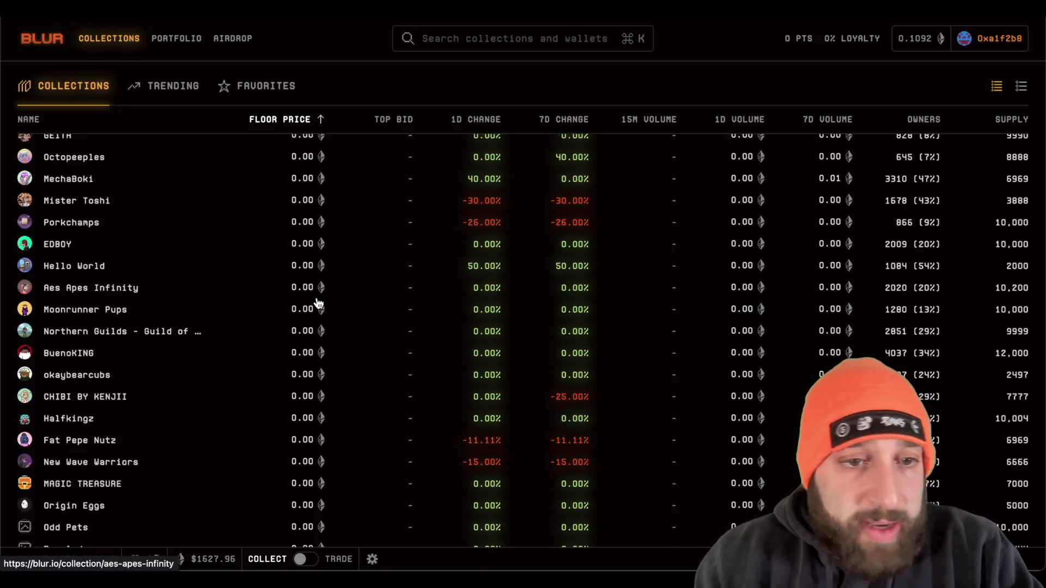
pyautogui.scroll(-10, 319, 303)
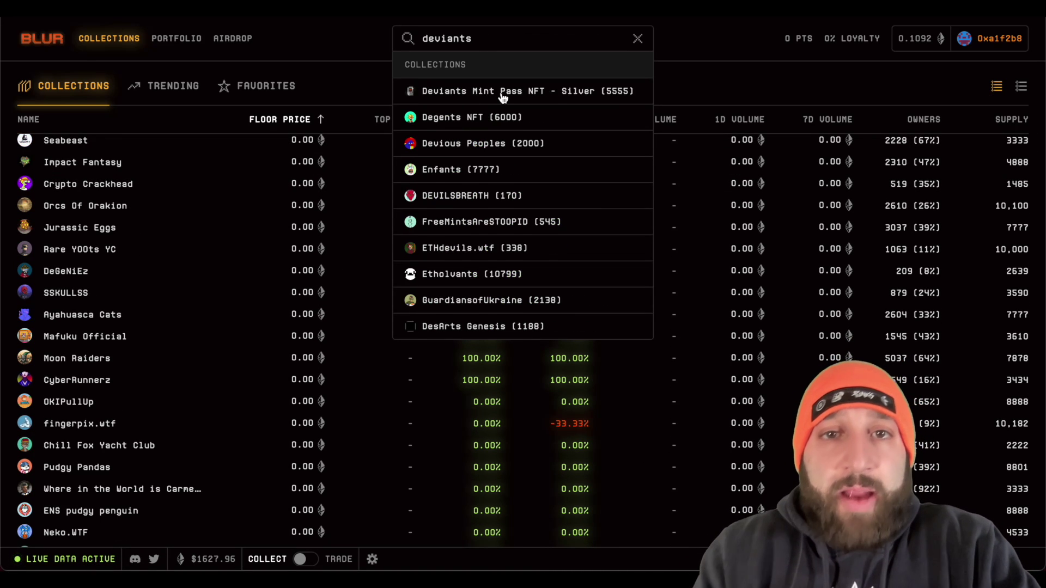
# - Search for "deviants", open Deviants Mint Pass NFT - Silver, and compare its item layouts, settling on the compact list
pyautogui.click(491, 91)
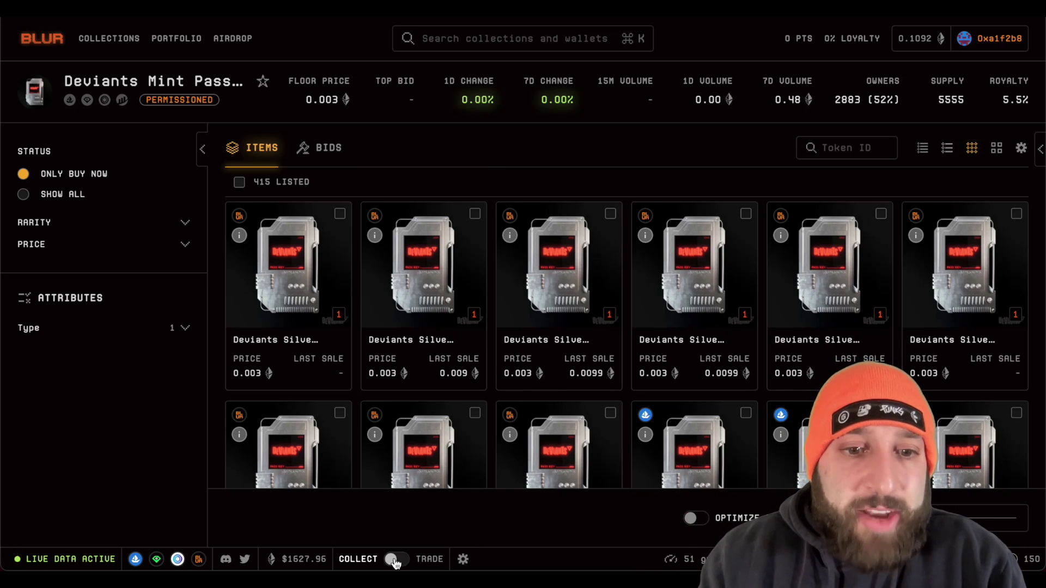
pyautogui.click(923, 148)
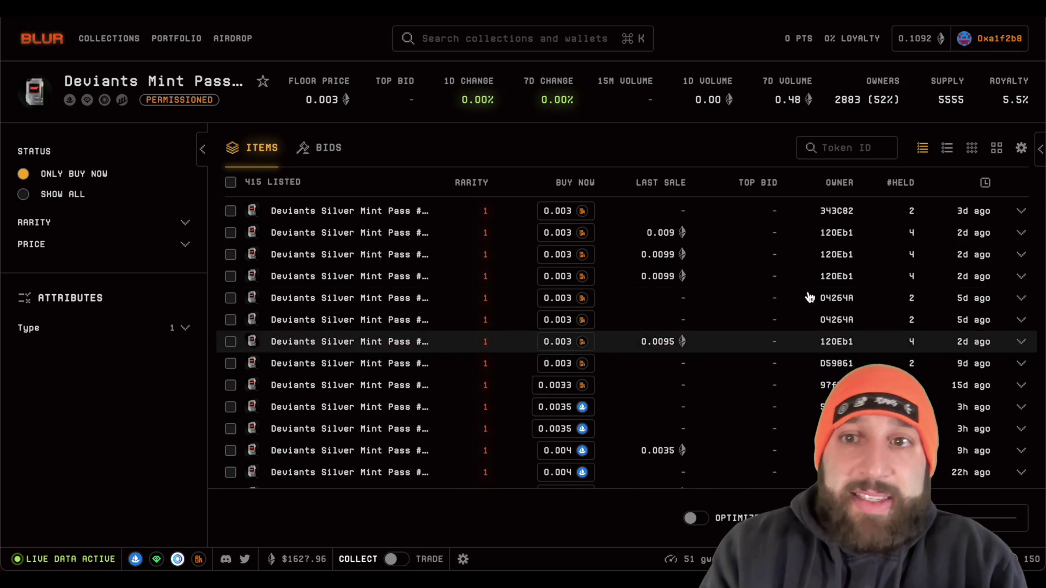
pyautogui.click(947, 147)
pyautogui.click(971, 148)
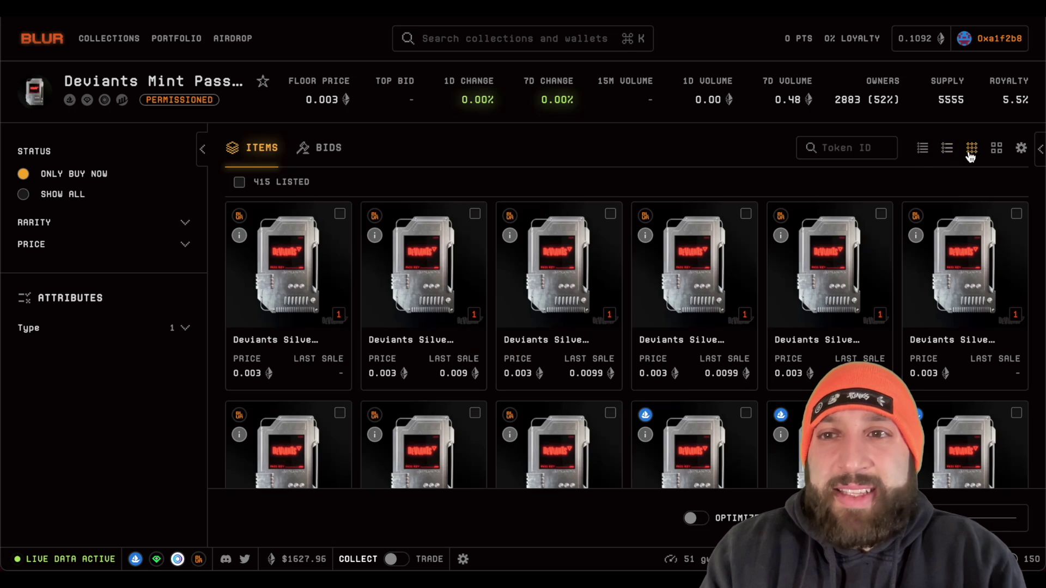
pyautogui.click(923, 148)
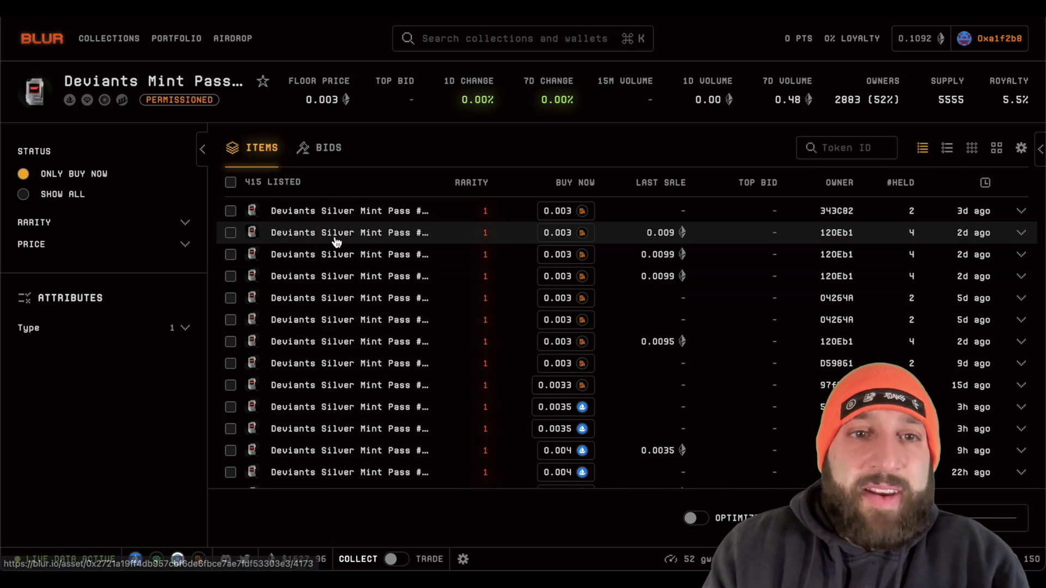
# - Switch the collection page from Collect to Trade mode and check the activity feed's filter options, keeping All
pyautogui.click(429, 560)
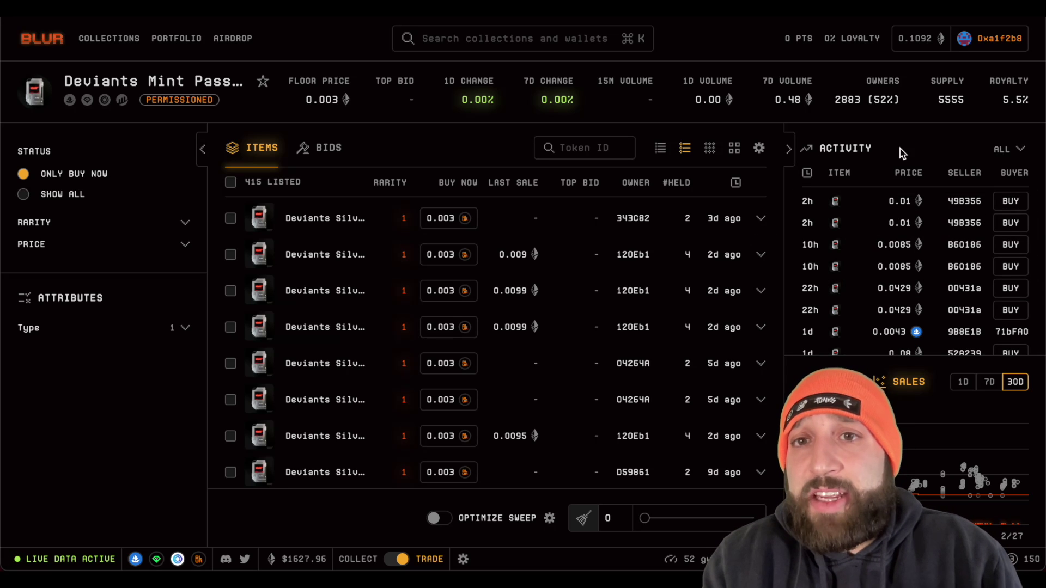
pyautogui.click(1008, 149)
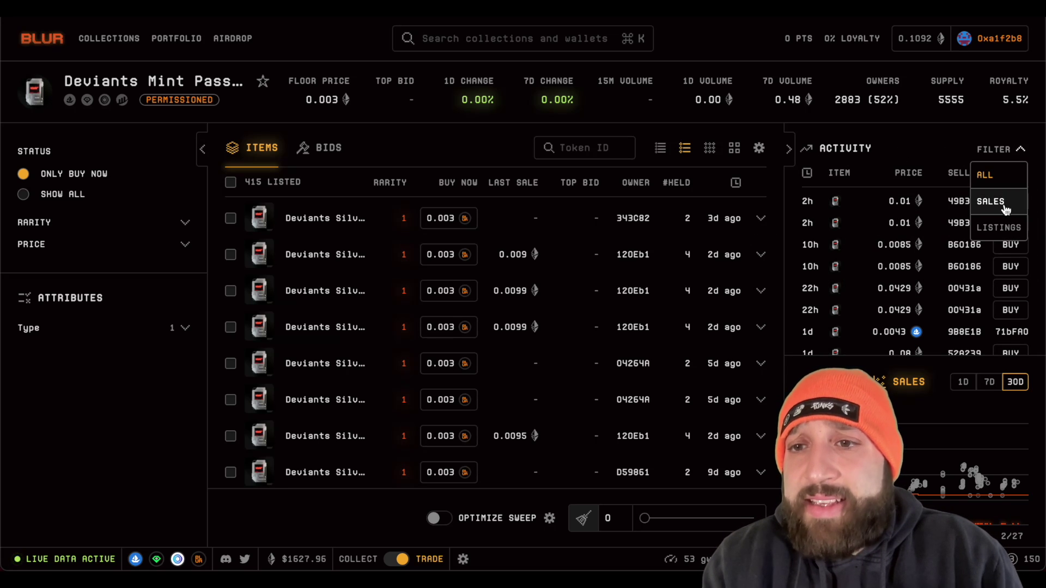
pyautogui.click(907, 385)
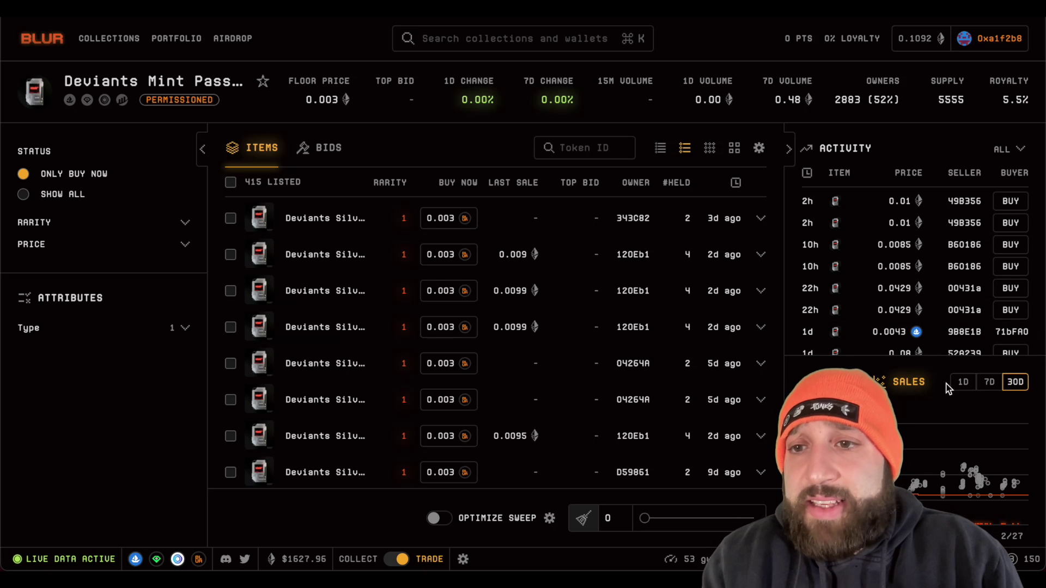
# - Compare the sales chart over 7 days and 1 day, and examine the collection's depth chart
pyautogui.click(989, 382)
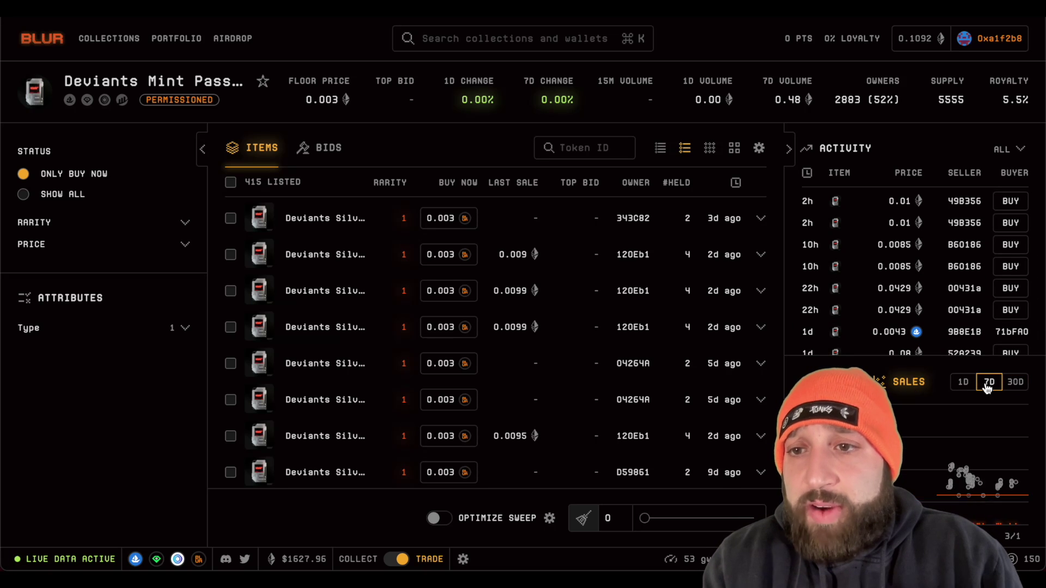
pyautogui.click(962, 382)
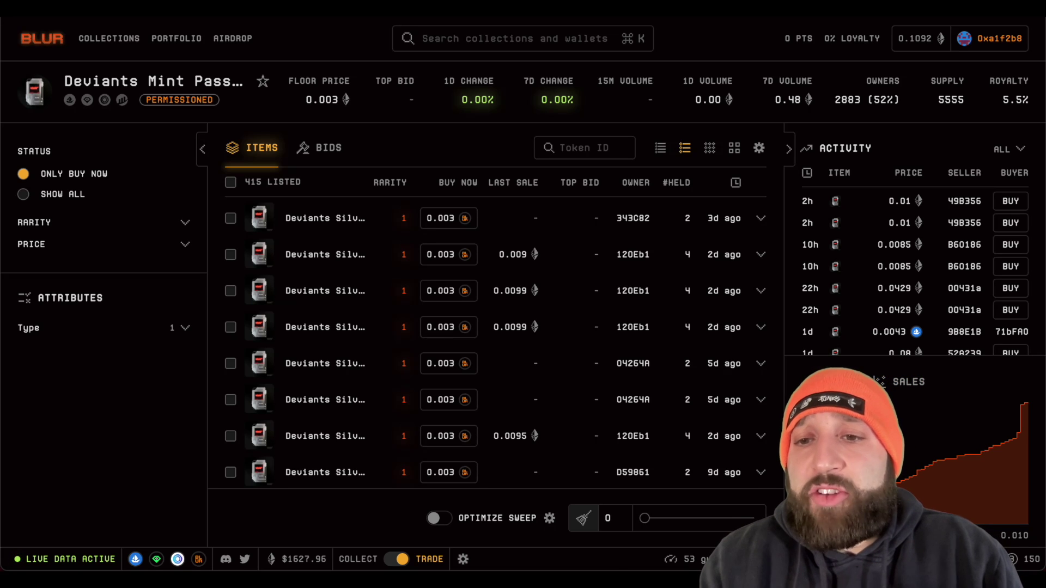
pyautogui.moveTo(981, 490)
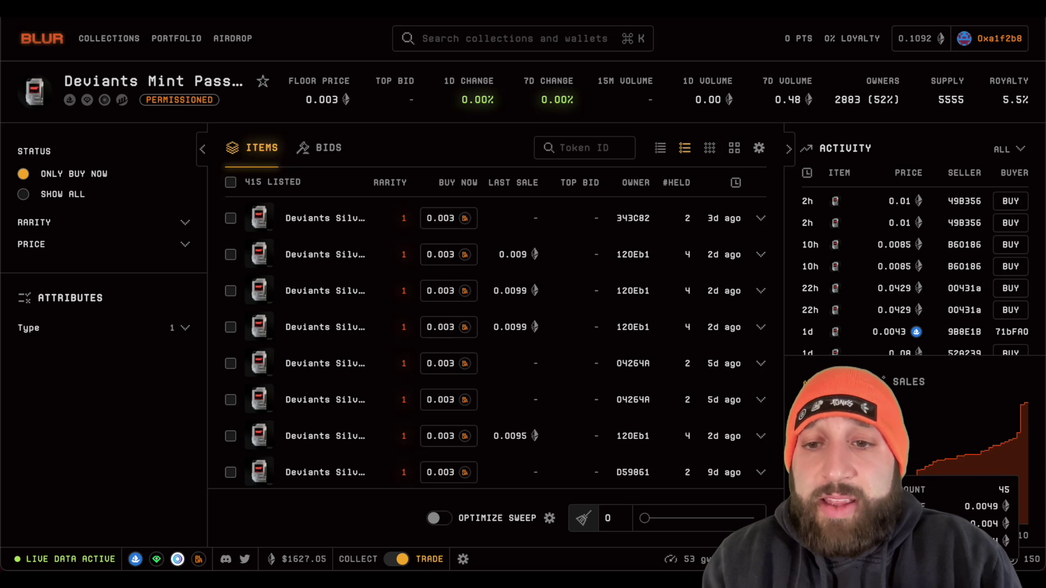
pyautogui.moveTo(920, 479)
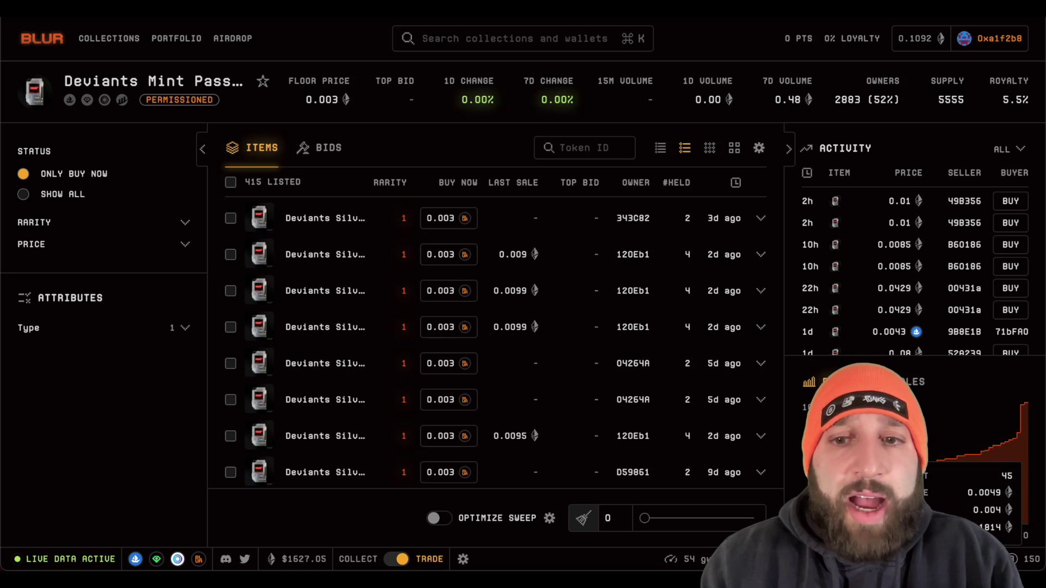
# - Expand the Type attribute for its traits, and open the Azuki collection to view its attribute categories
pyautogui.click(180, 329)
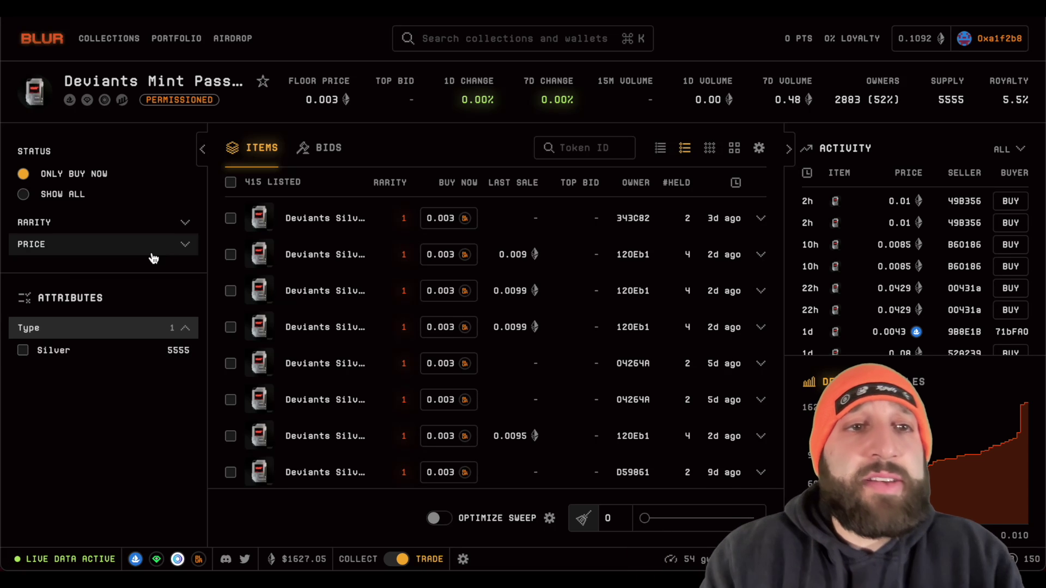
pyautogui.click(116, 44)
pyautogui.click(61, 151)
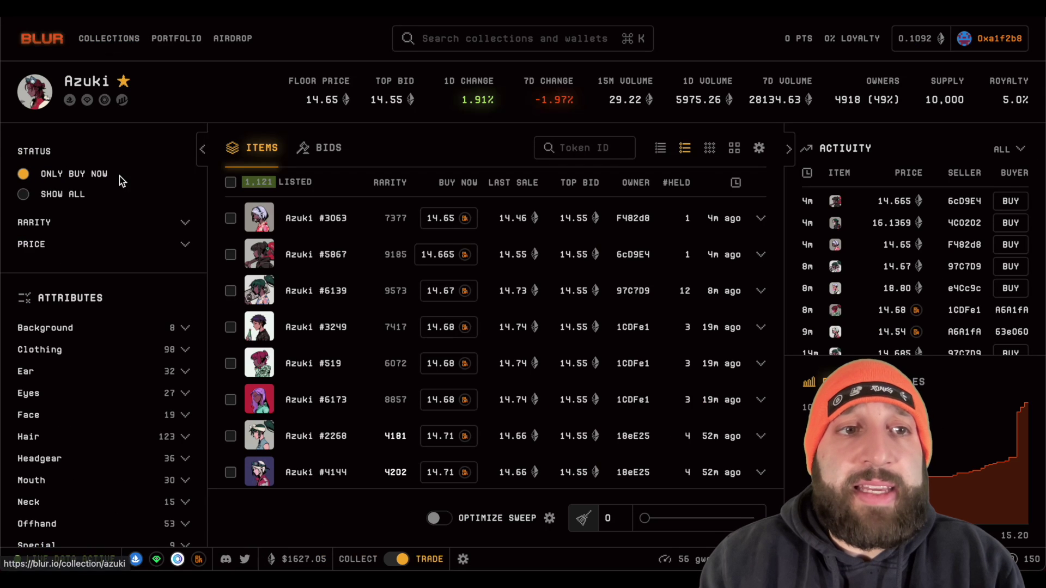
pyautogui.scroll(-1, 131, 241)
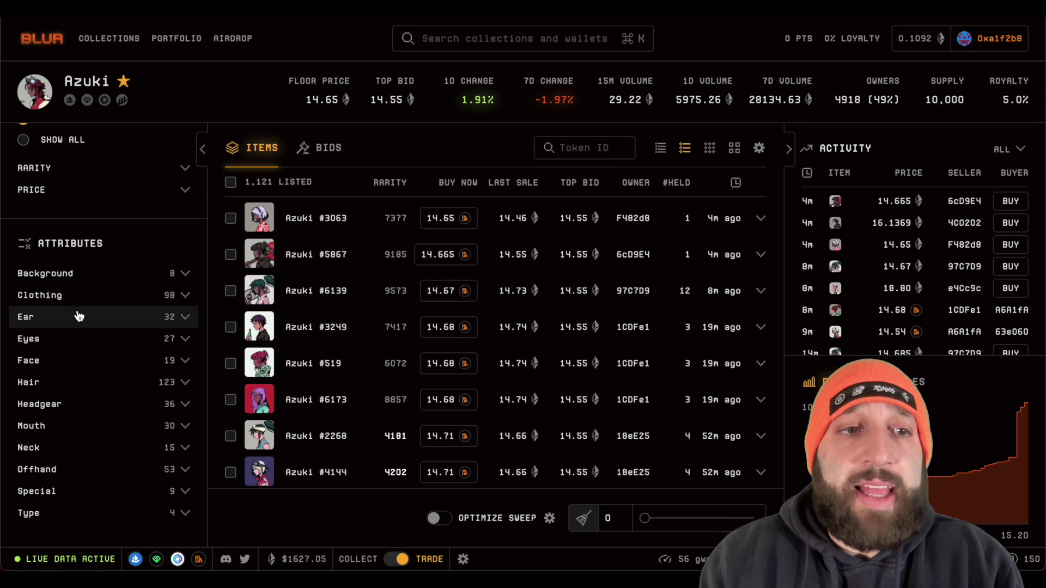
# - Expand Azuki's Hair attribute and browse its full list of traits and their rarity
pyautogui.click(174, 384)
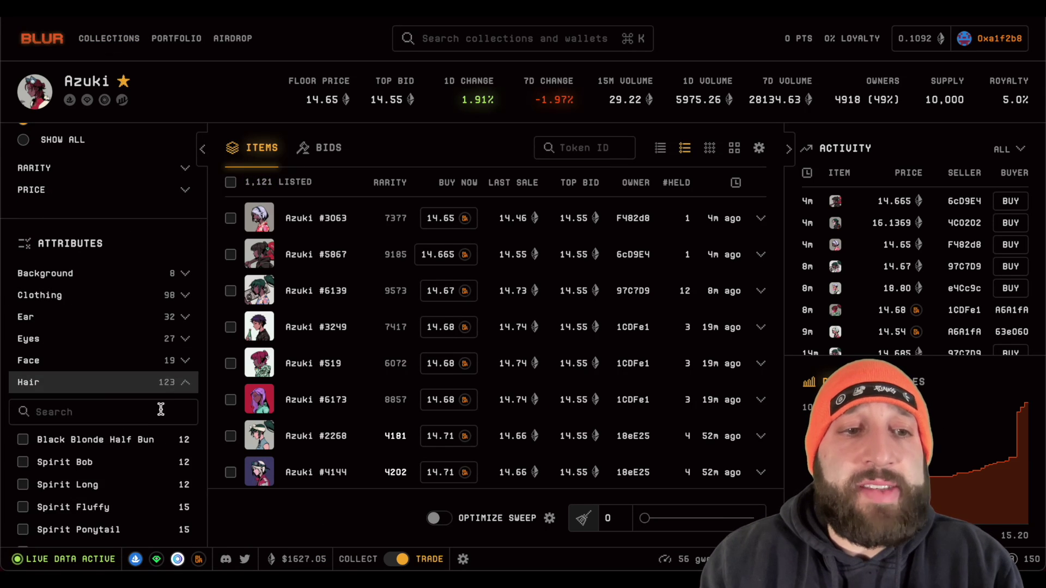
pyautogui.scroll(-6, 158, 421)
pyautogui.scroll(-15, 158, 421)
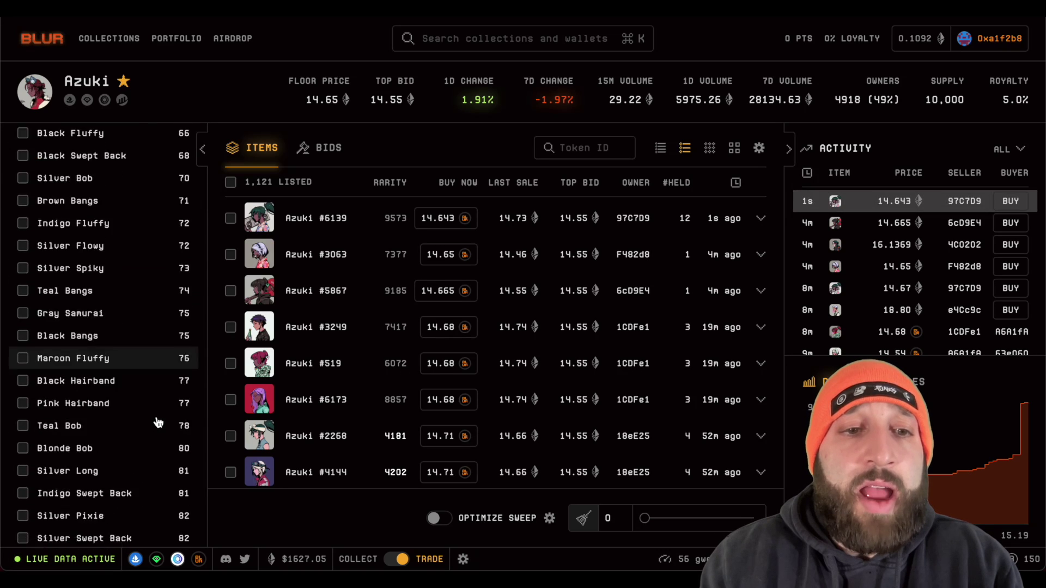
pyautogui.scroll(-15, 158, 421)
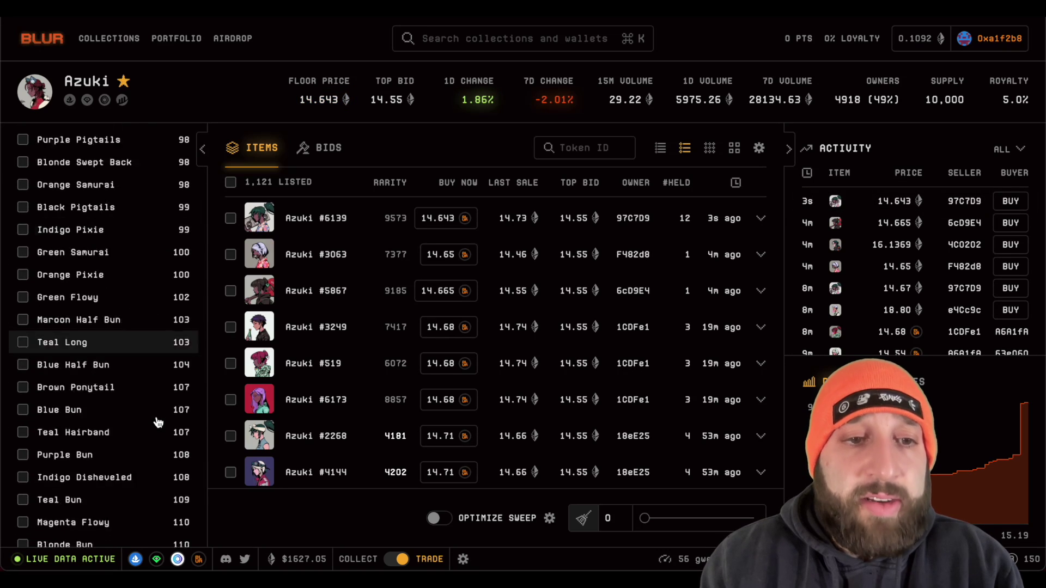
pyautogui.scroll(-6, 158, 421)
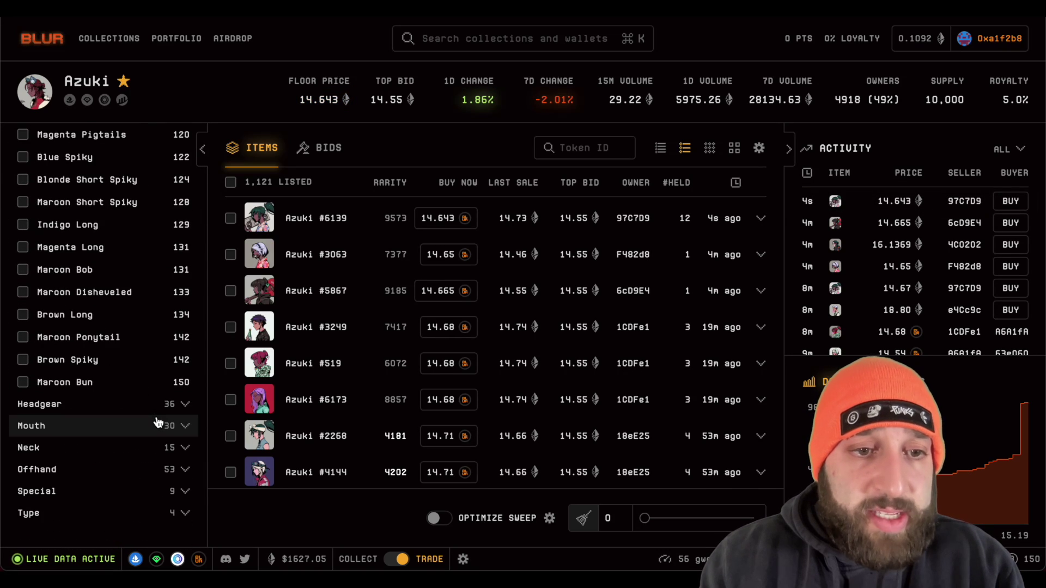
# - Filter the Azuki items by the Maroon Bun and Black Blonde Half Bun hair traits in turn, clearing each filter
pyautogui.click(147, 384)
pyautogui.click(147, 384)
pyautogui.scroll(15, 146, 337)
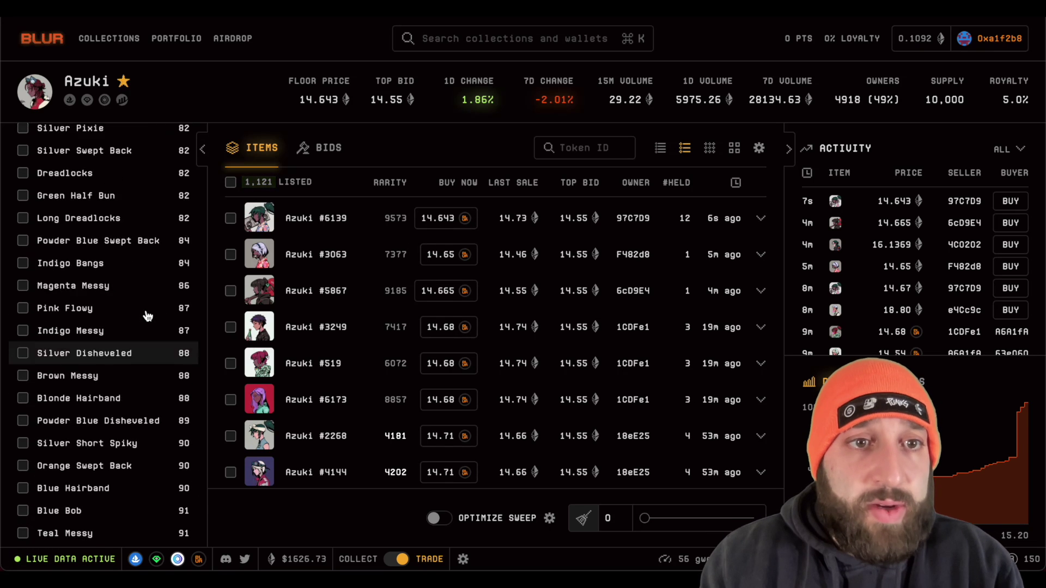
pyautogui.scroll(20, 147, 316)
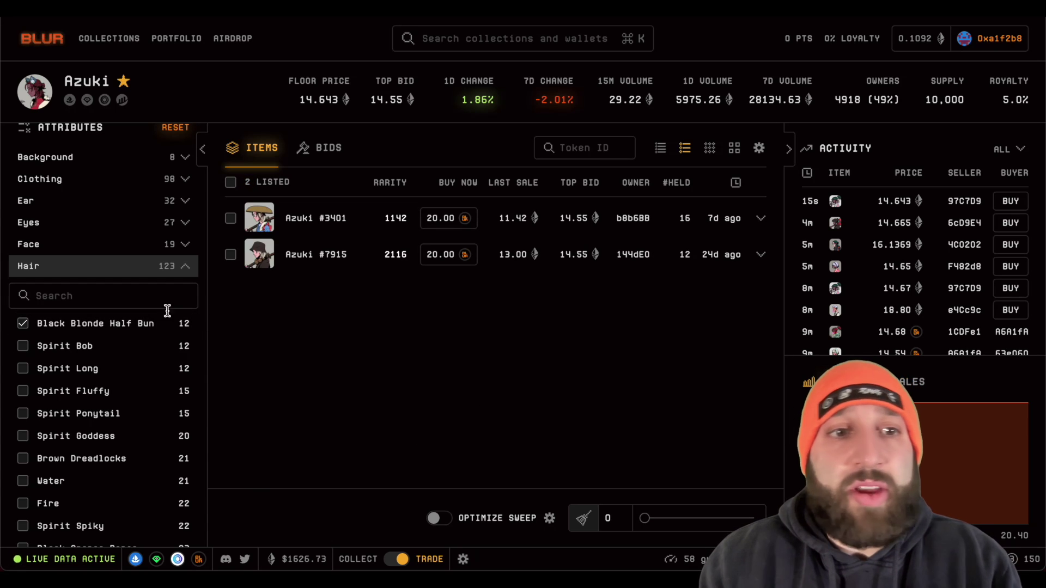
pyautogui.click(150, 330)
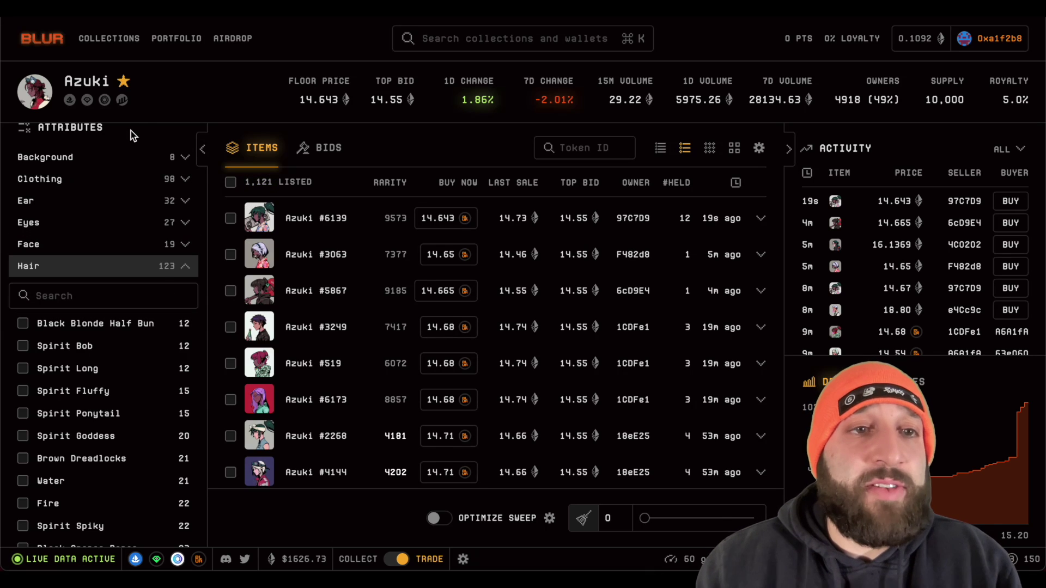
# - Search for "deviant" and open the Deviants Mint Pass NFT - Silver collection
pyautogui.click(431, 38)
pyautogui.write('deviant')
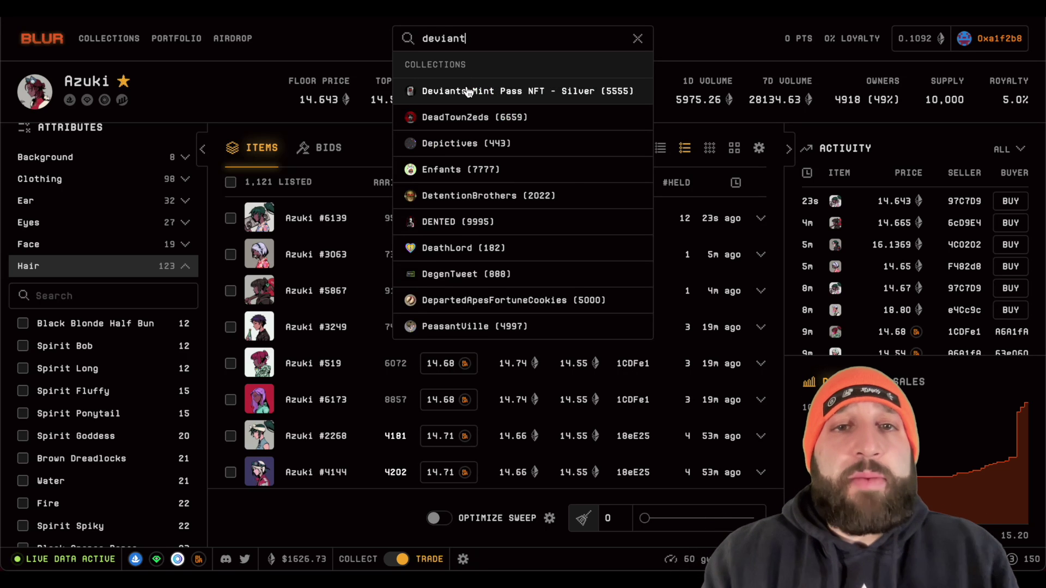
pyautogui.click(467, 90)
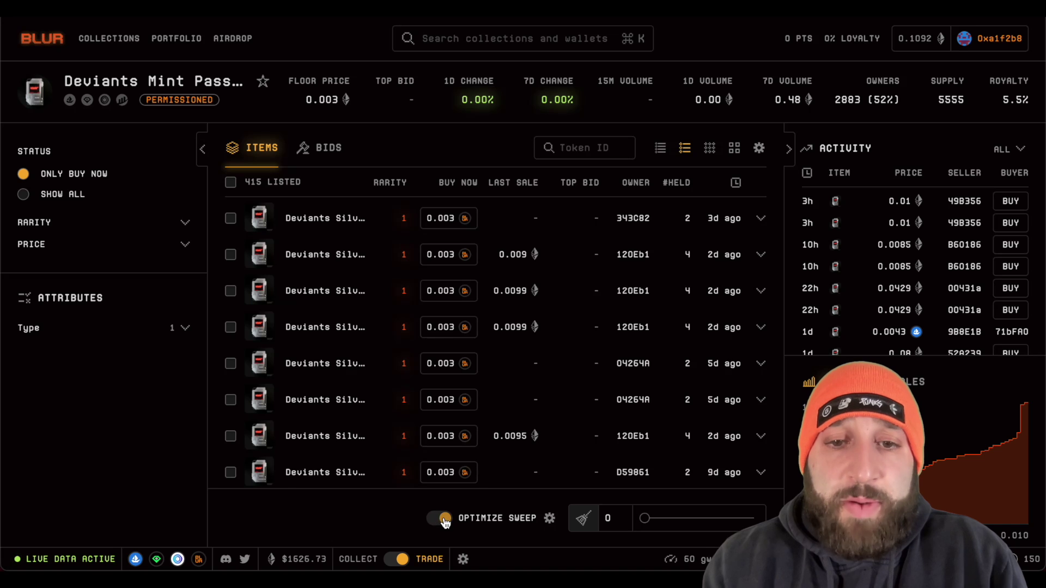
# - Sweep 30 items with Optimize Sweep on, reduce the sweep to 2, and check the collection's bids
pyautogui.moveTo(645, 520); pyautogui.dragTo(756, 519)
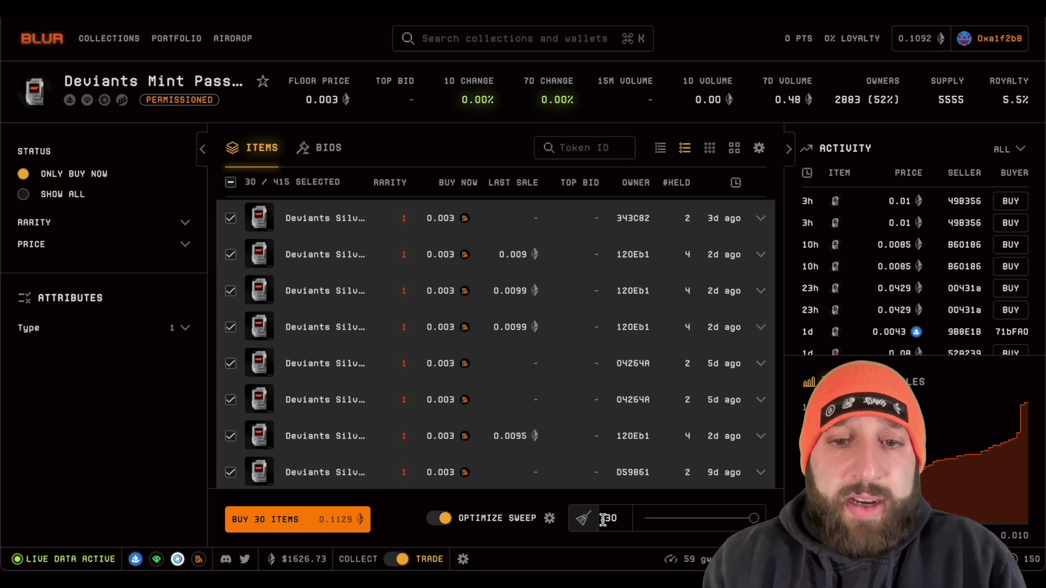
pyautogui.moveTo(753, 518); pyautogui.dragTo(653, 525)
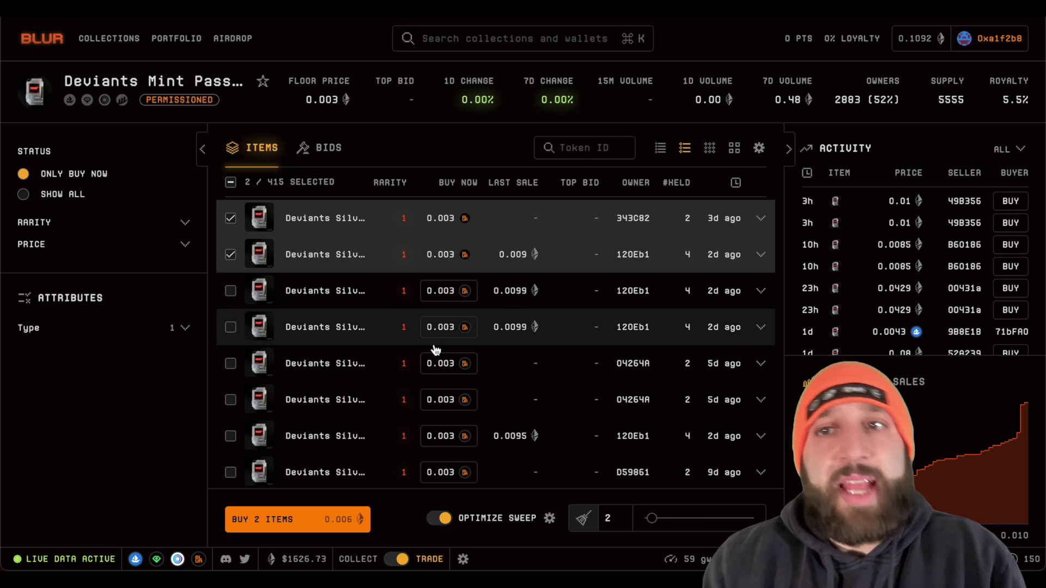
pyautogui.click(337, 155)
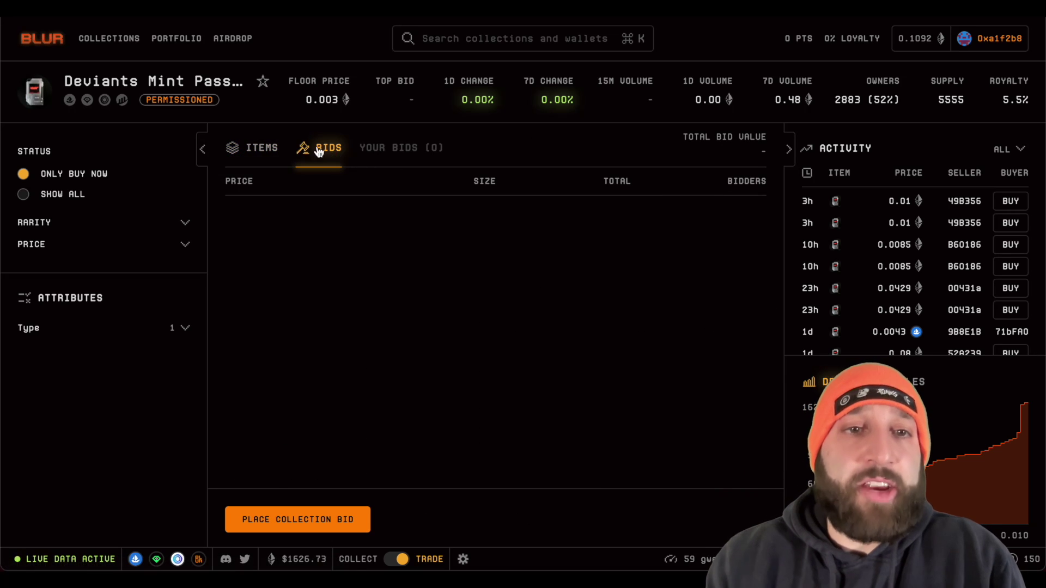
pyautogui.click(263, 147)
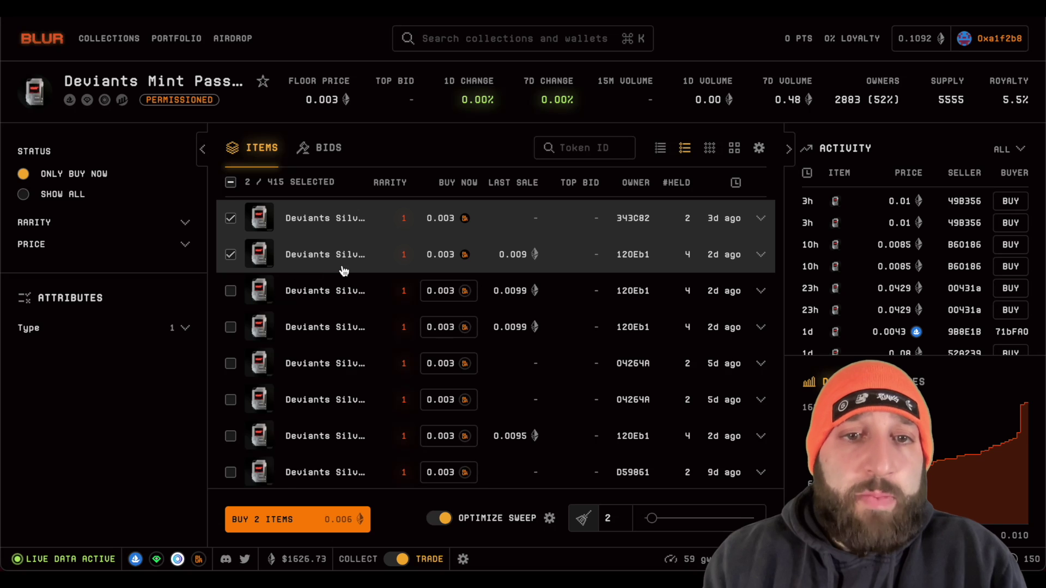
# - Deselect the second mint pass and start buying the first one, reviewing the wallet's gas estimate and total
pyautogui.click(231, 255)
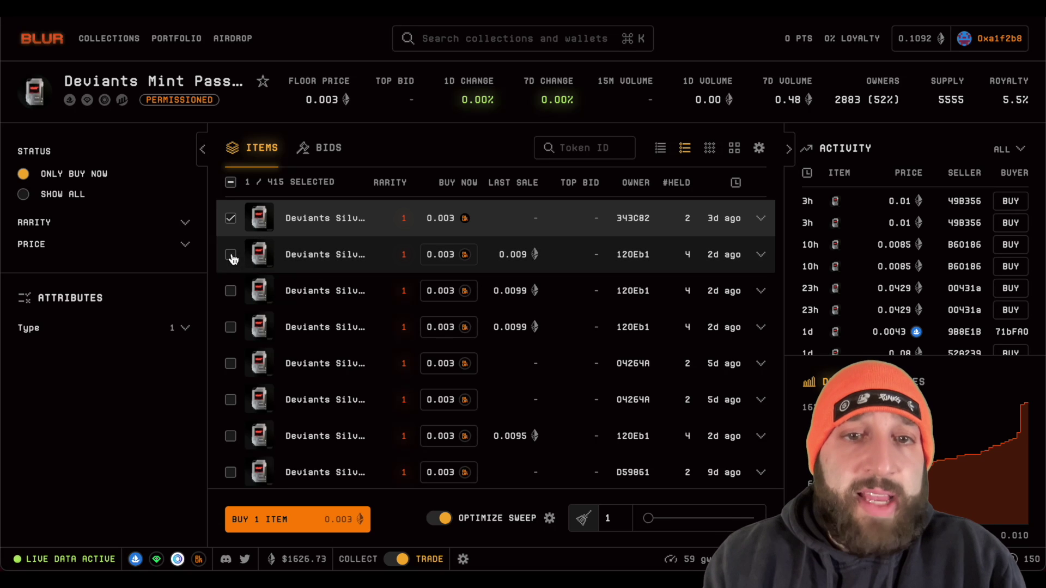
pyautogui.click(436, 226)
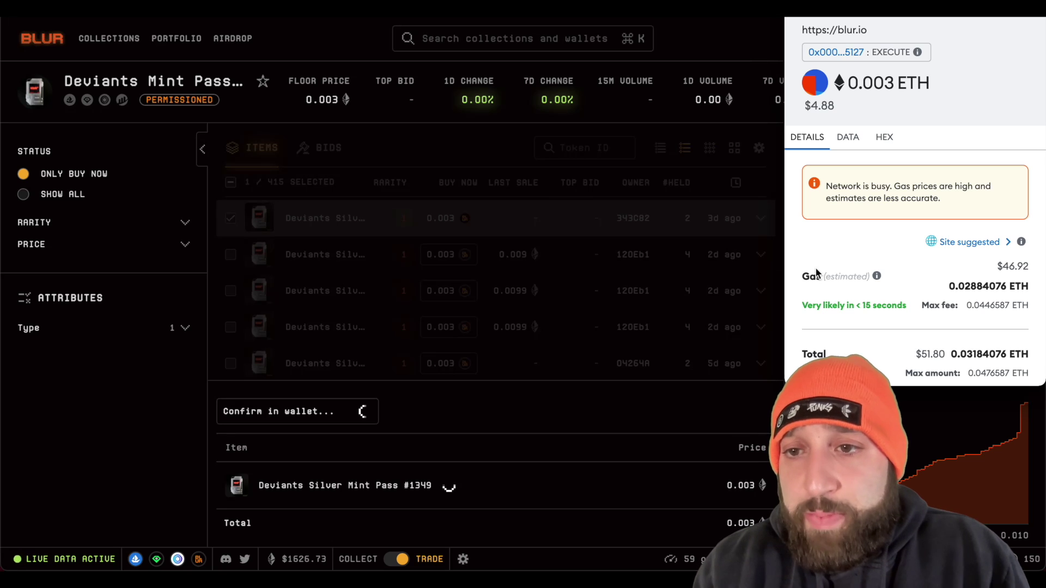
pyautogui.scroll(-3, 815, 272)
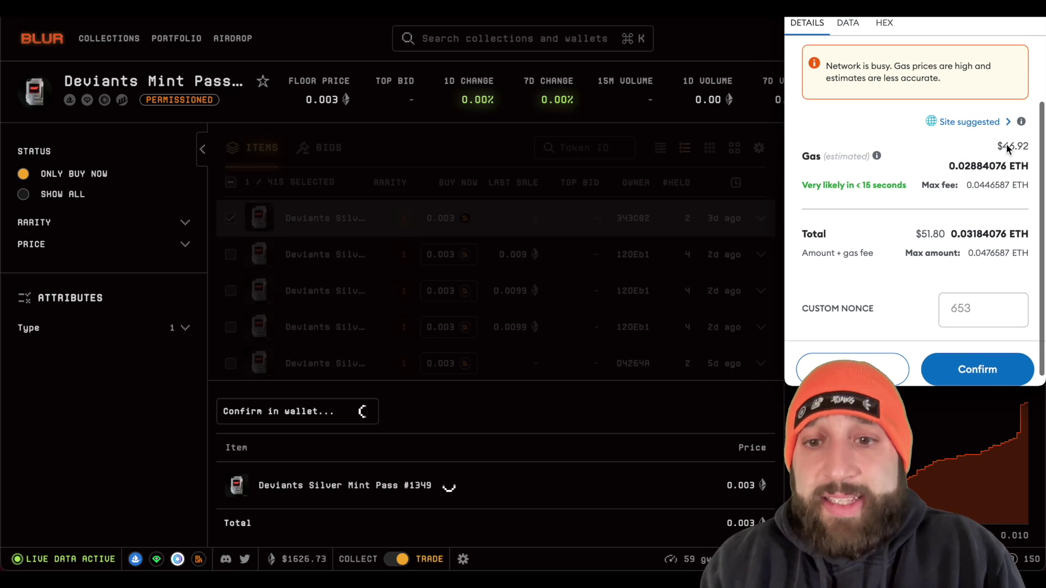
# - Switch the transaction's gas option to Market, then reject the purchase and deselect the mint pass
pyautogui.click(993, 122)
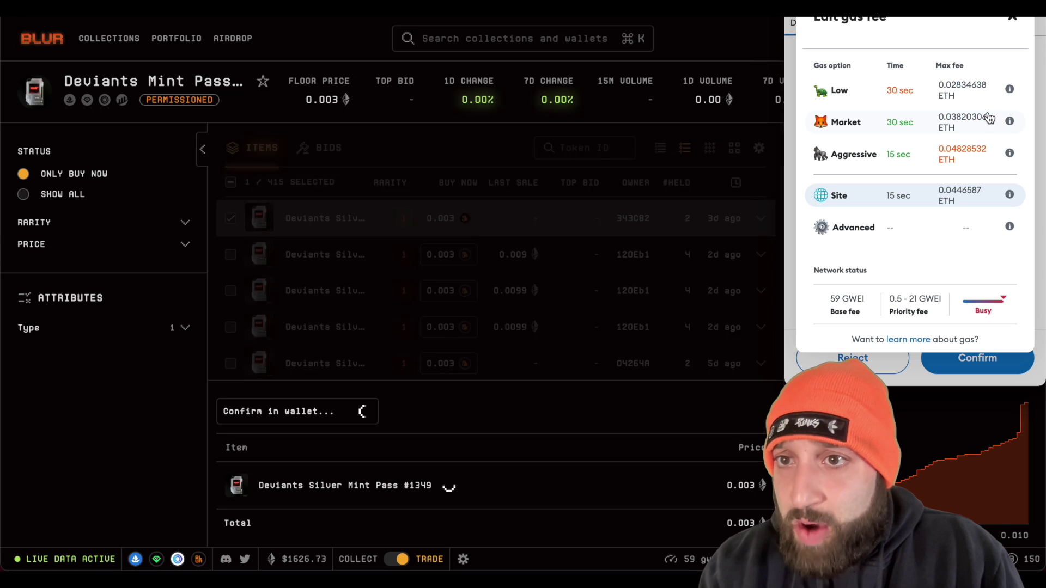
pyautogui.click(960, 131)
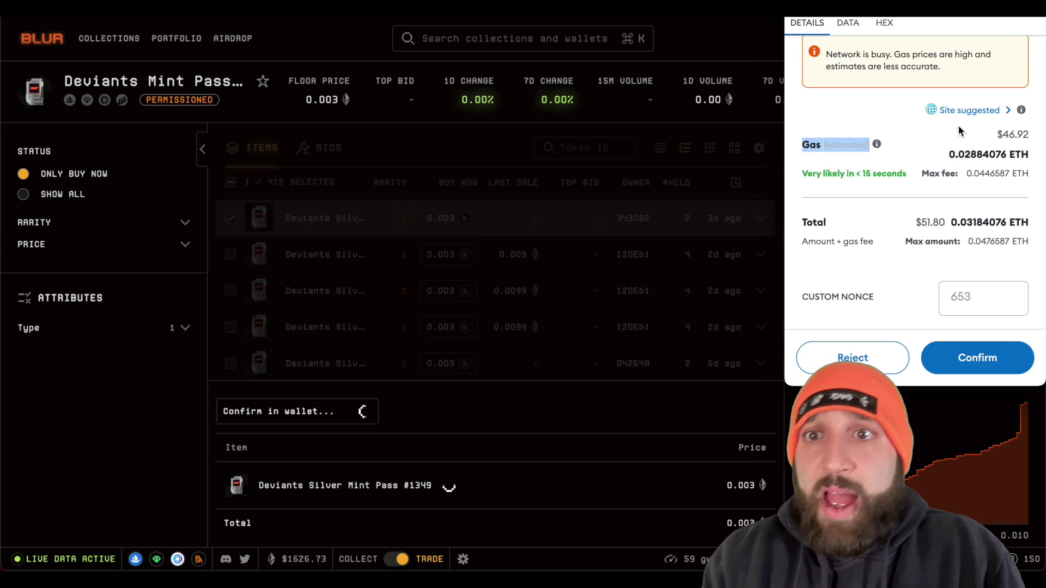
pyautogui.scroll(3, 901, 272)
pyautogui.scroll(-3, 901, 273)
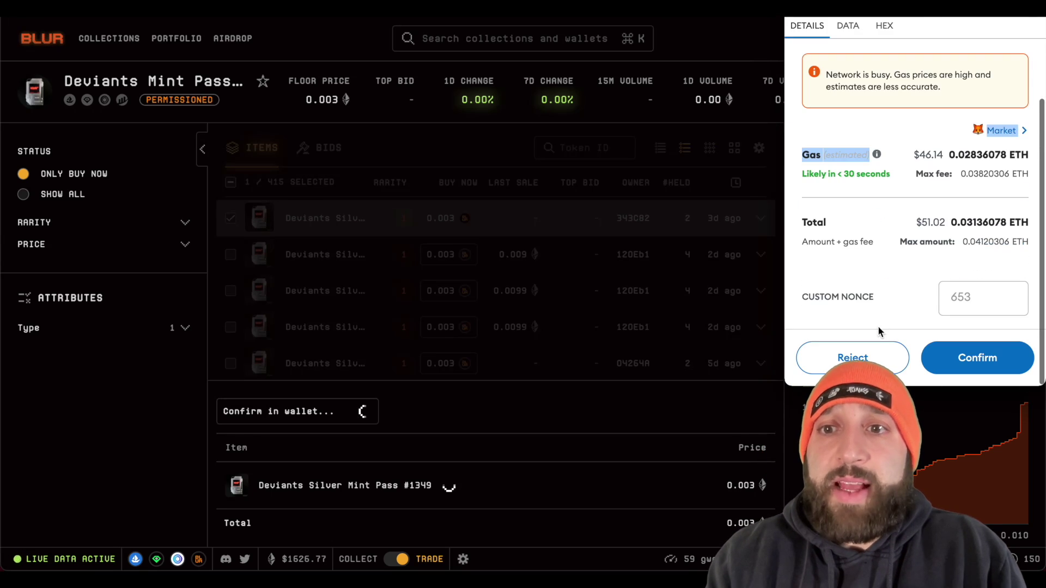
pyautogui.click(847, 356)
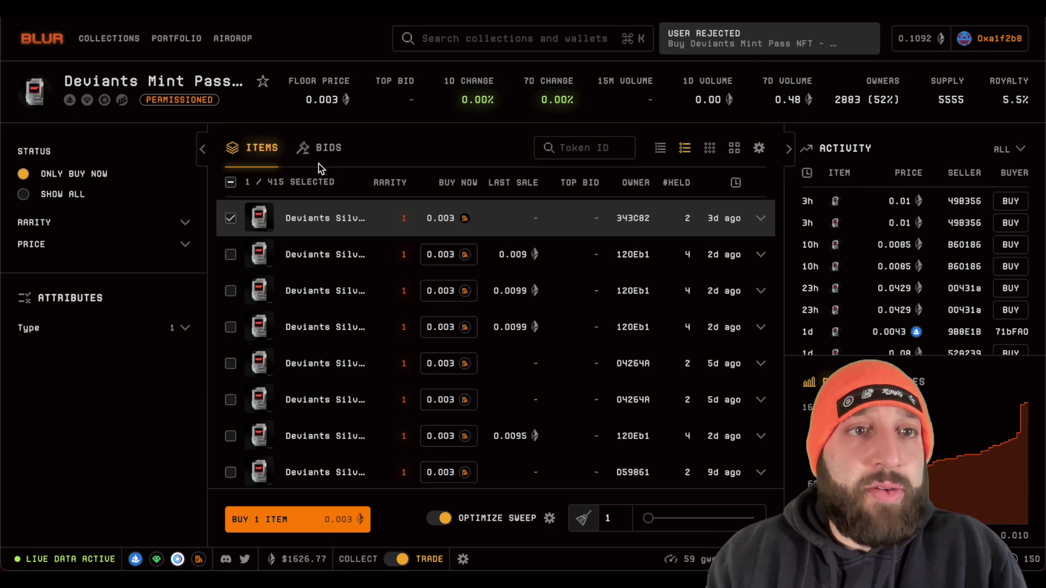
pyautogui.click(439, 218)
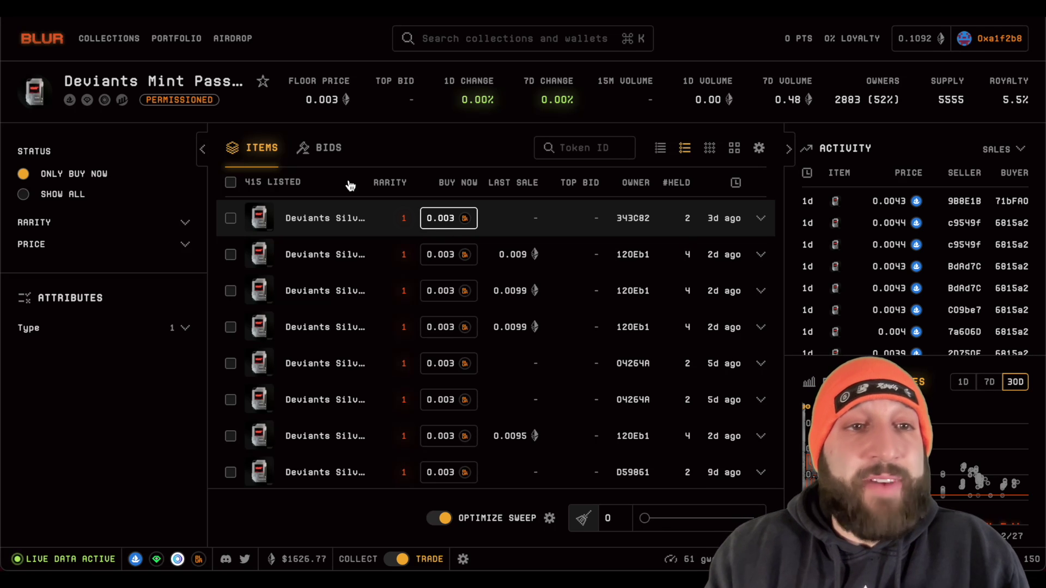
# - Return to the Blur home page, open the list of all collections and browse down it
pyautogui.click(54, 51)
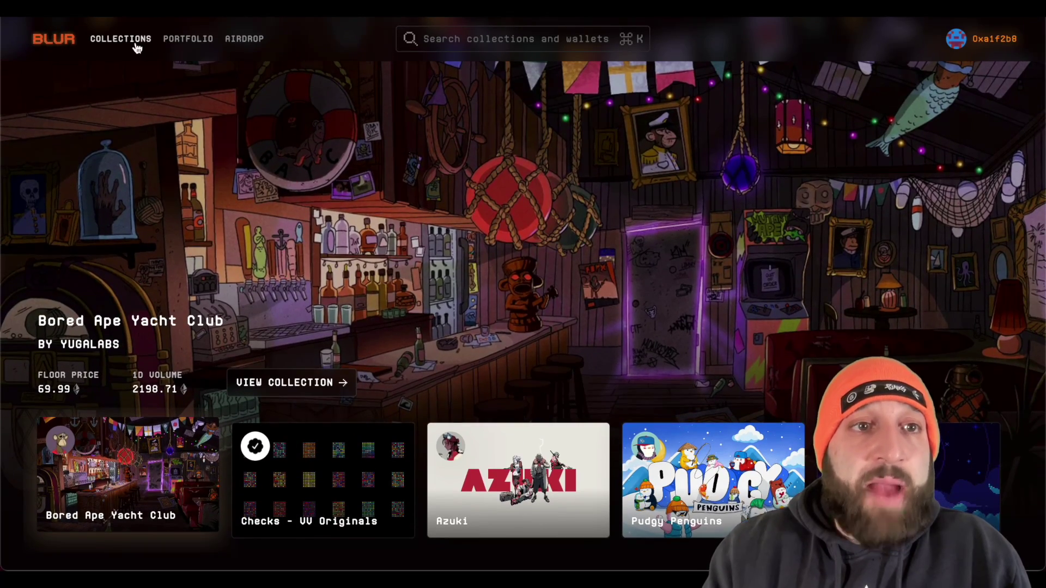
pyautogui.click(135, 46)
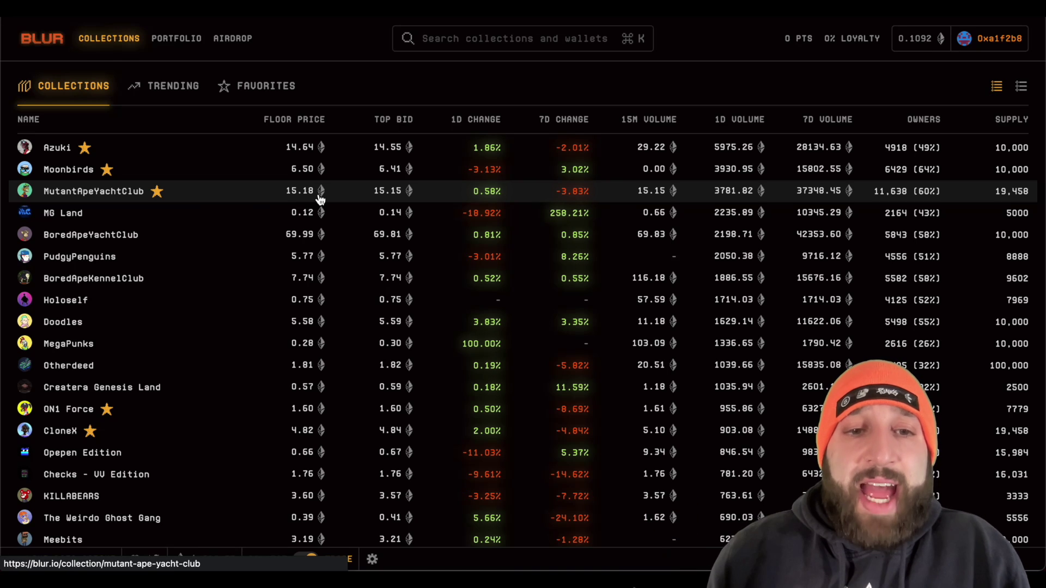
pyautogui.scroll(-5, 320, 199)
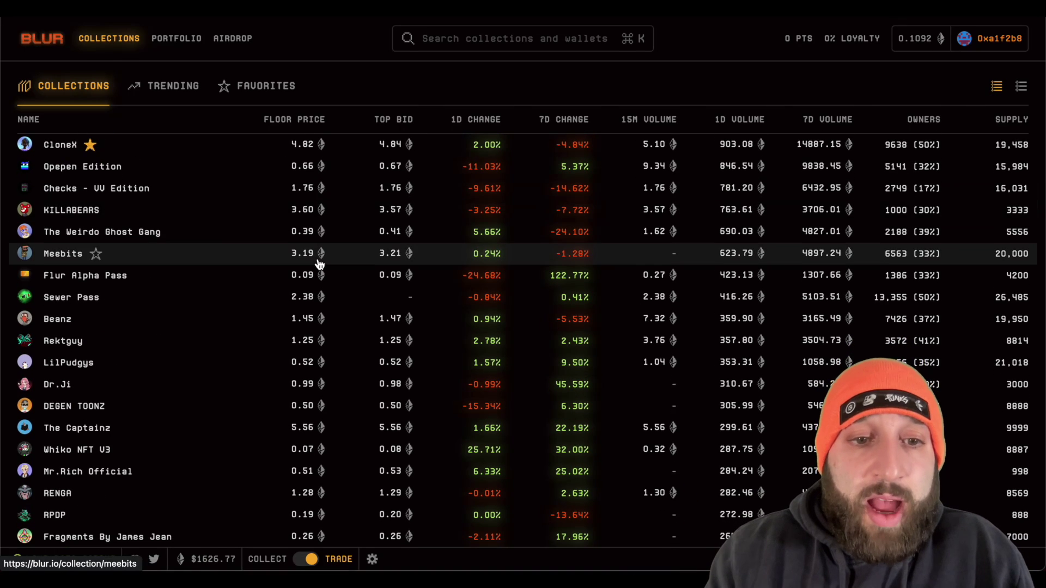
pyautogui.scroll(-2, 319, 262)
pyautogui.scroll(-1, 319, 263)
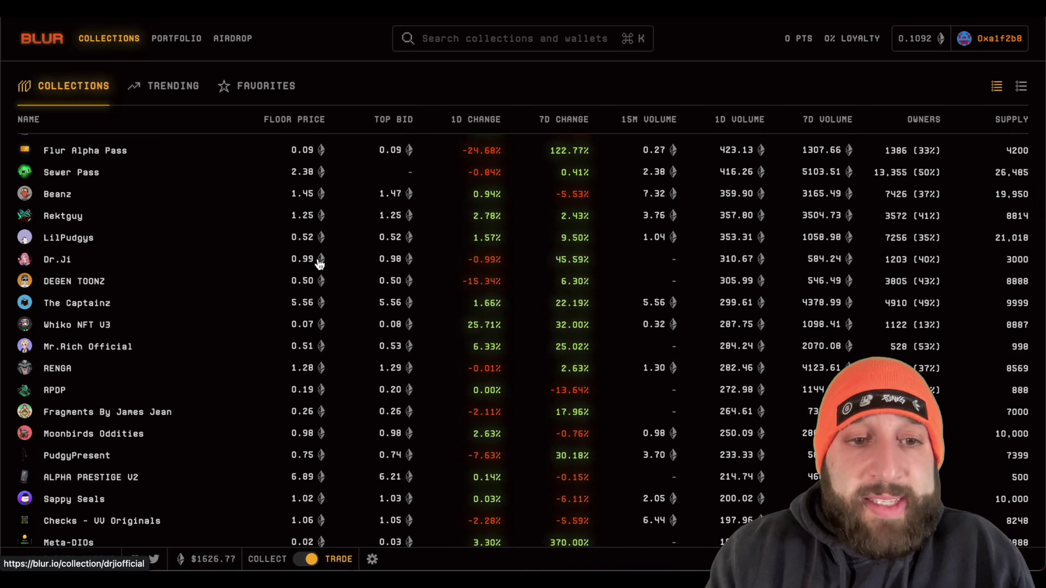
# - Open the RPDP collection and turn off OpenSea Flags in its view settings
pyautogui.click(252, 390)
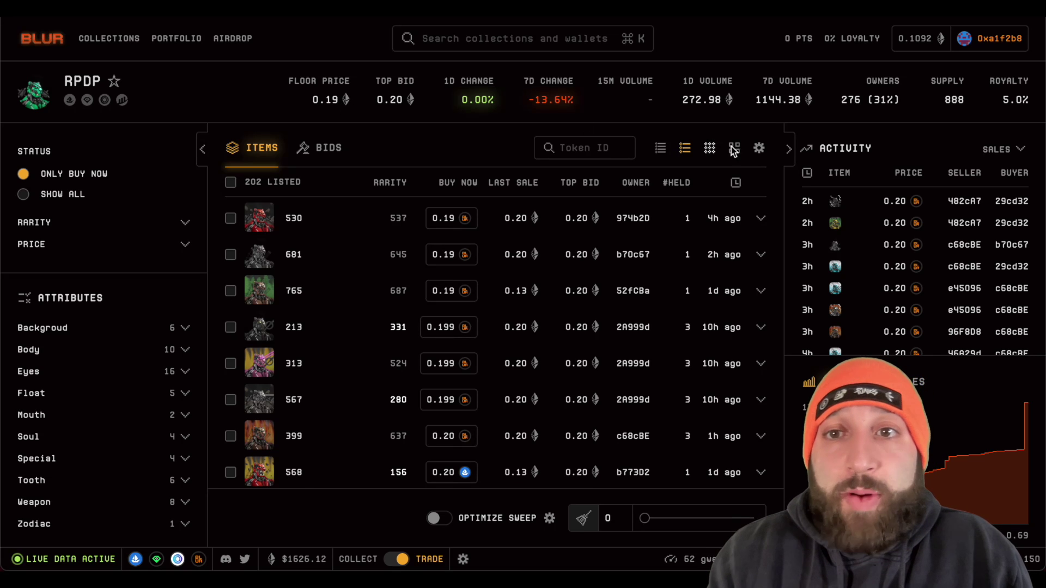
pyautogui.click(759, 149)
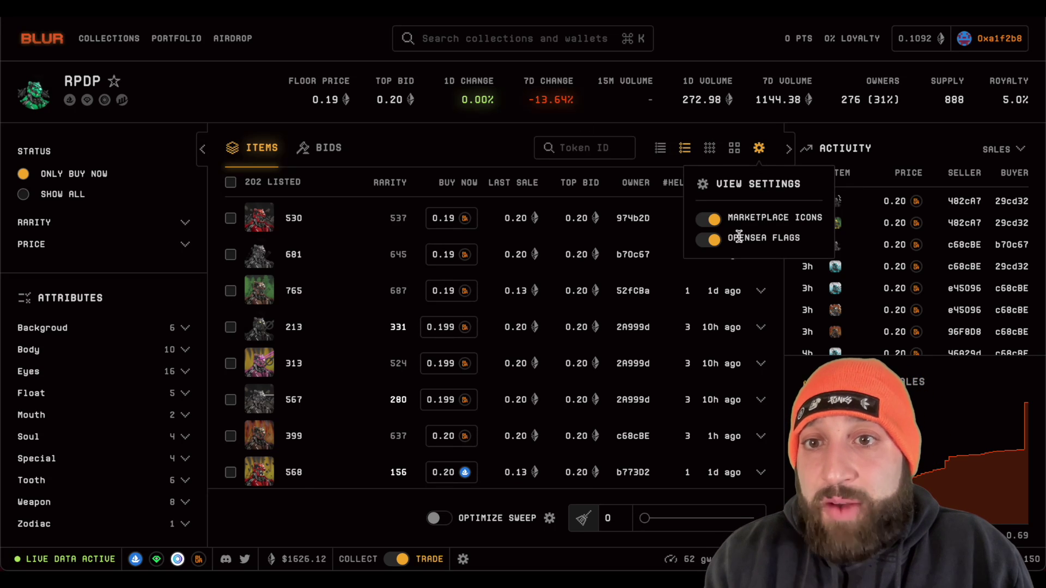
pyautogui.click(711, 244)
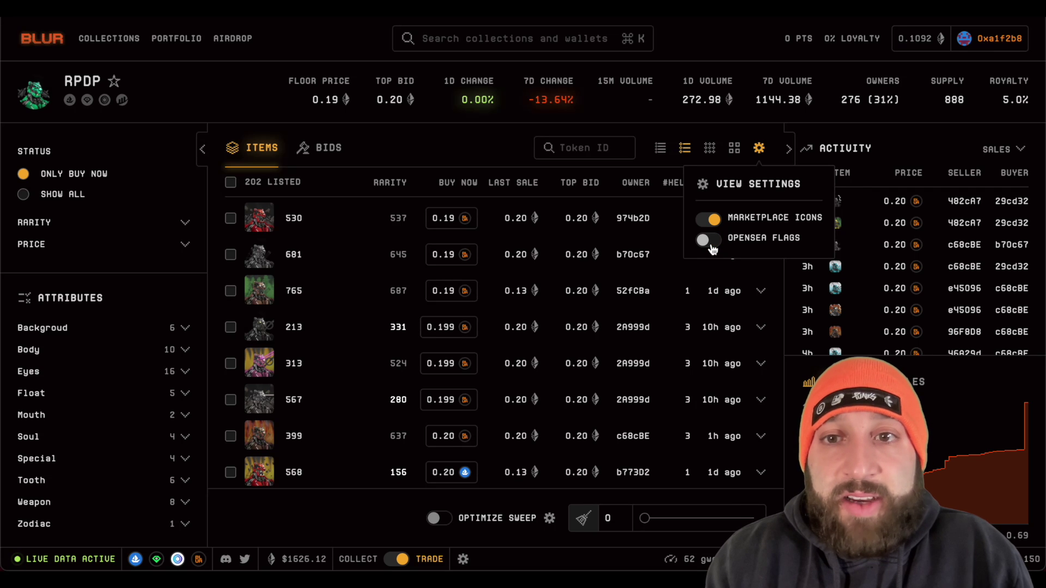
# - Toggle the OpenSea Flags view setting off and on several times, leave it enabled and close the view settings
pyautogui.click(712, 244)
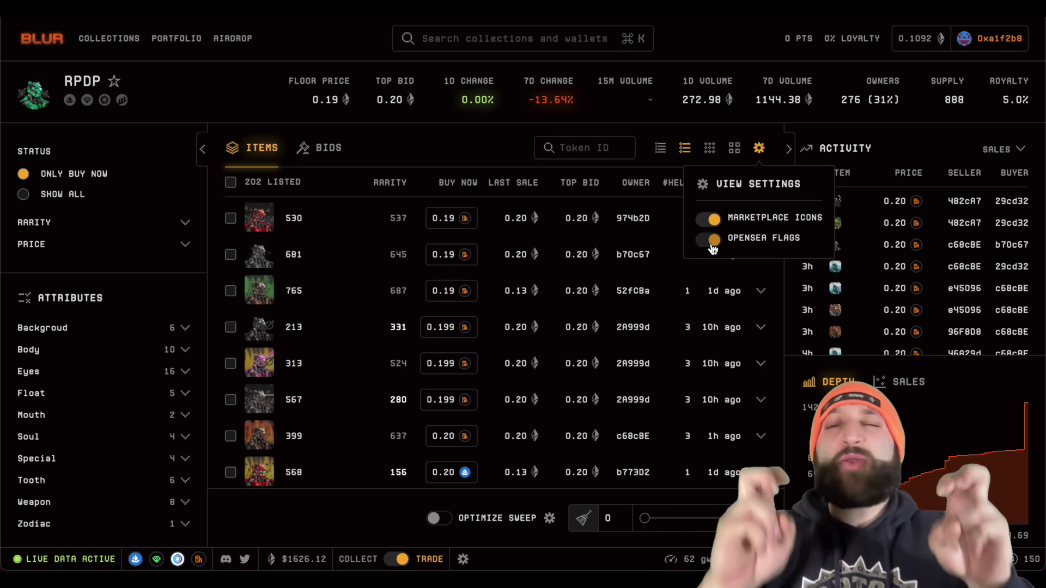
pyautogui.click(712, 244)
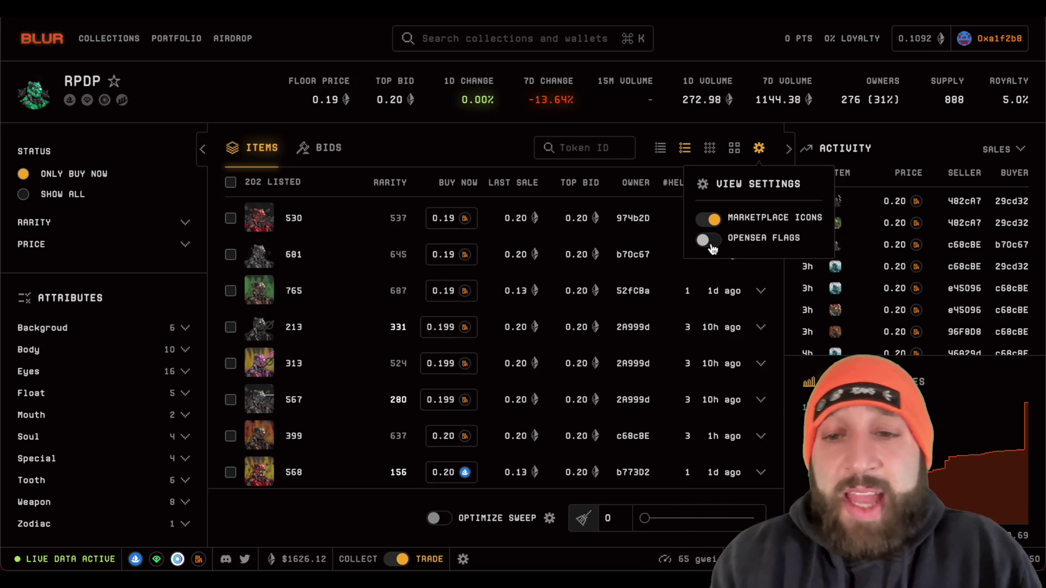
pyautogui.click(712, 245)
pyautogui.click(711, 245)
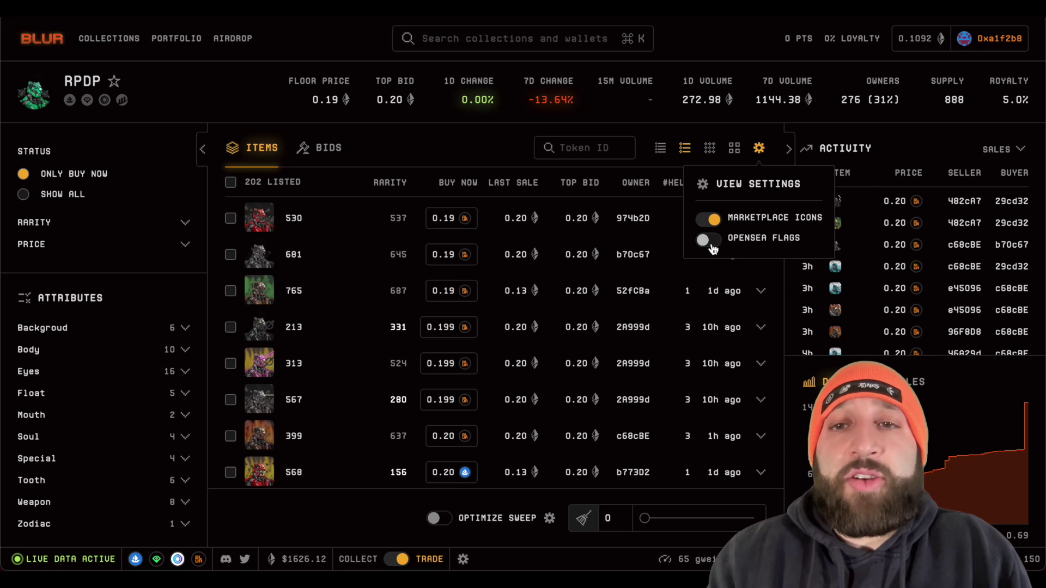
pyautogui.click(711, 244)
pyautogui.click(712, 245)
pyautogui.click(711, 244)
pyautogui.click(711, 245)
pyautogui.click(711, 244)
pyautogui.click(713, 244)
pyautogui.click(715, 244)
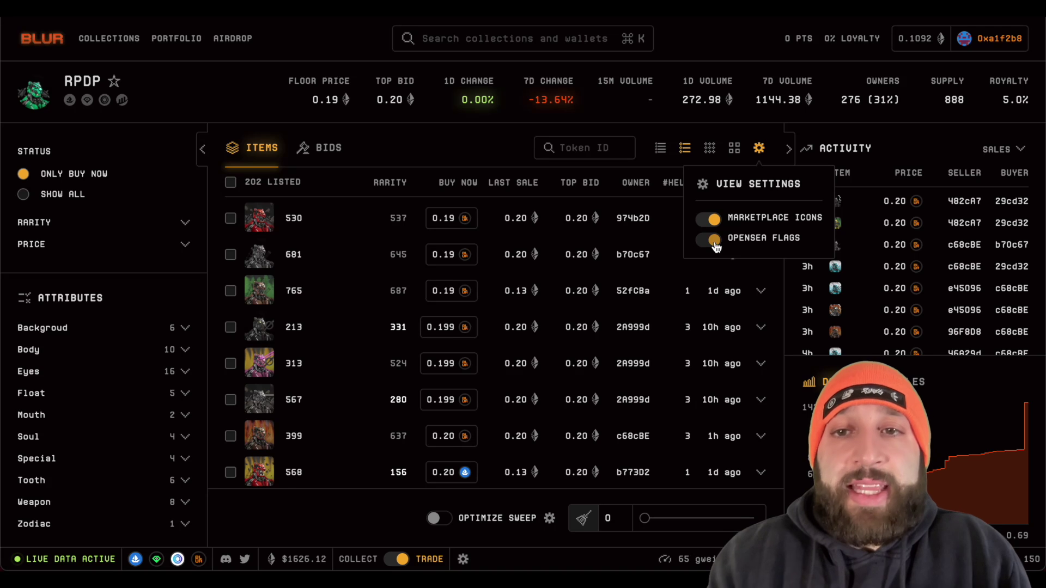
pyautogui.click(506, 157)
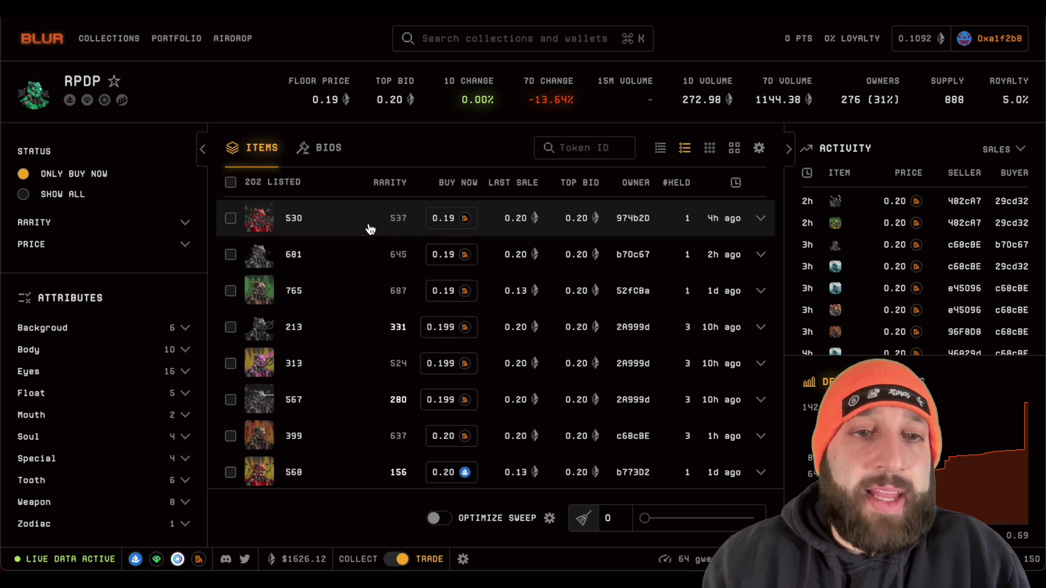
# - Show the collection bids placed on RPDP, broken down by price
pyautogui.click(325, 149)
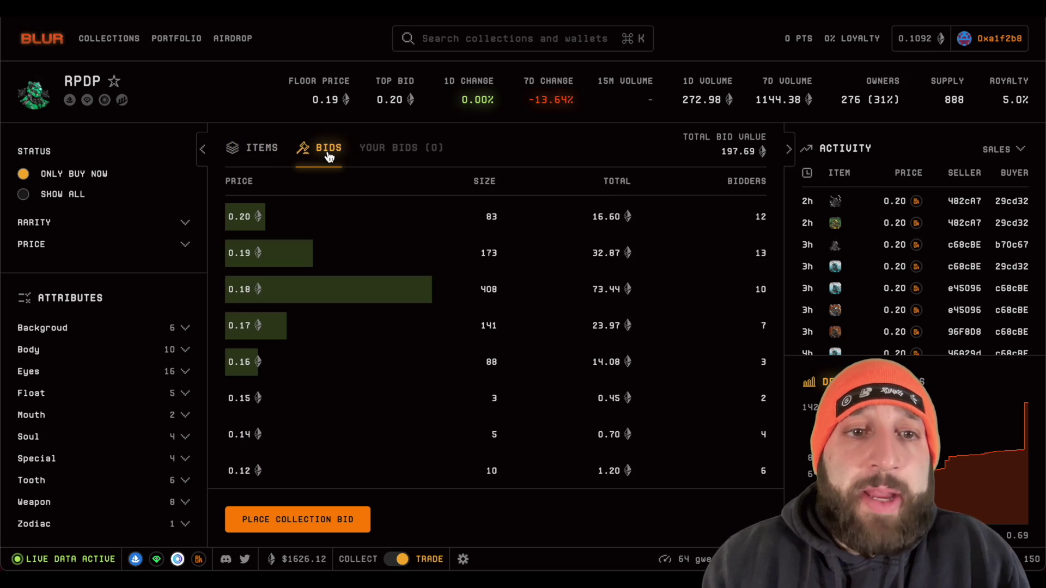
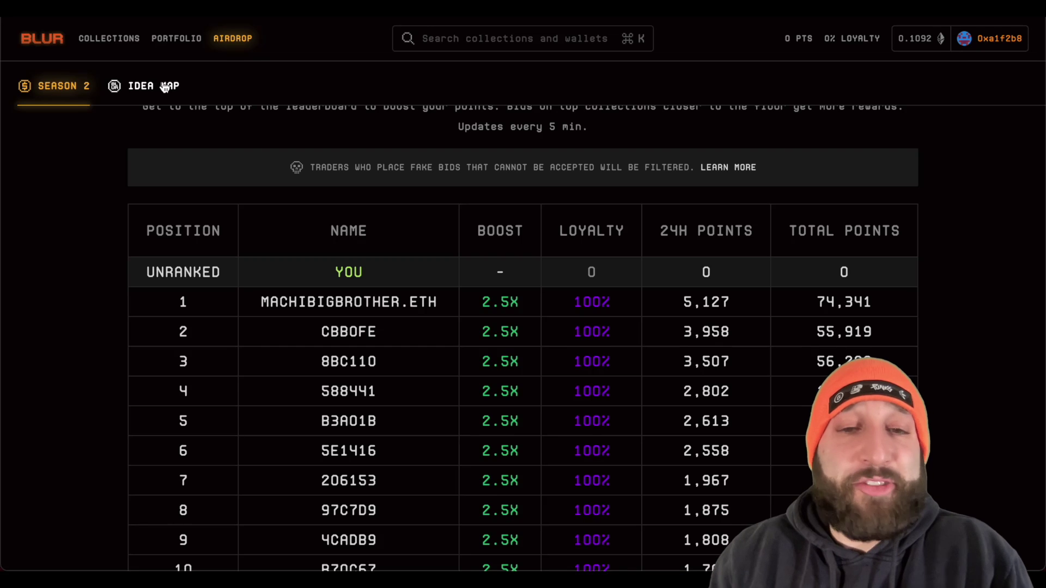
# - Open the airdrop page's idea map and examine the planned rewards, including Loyalty Rewards, Redacted and F-Switch
pyautogui.click(165, 87)
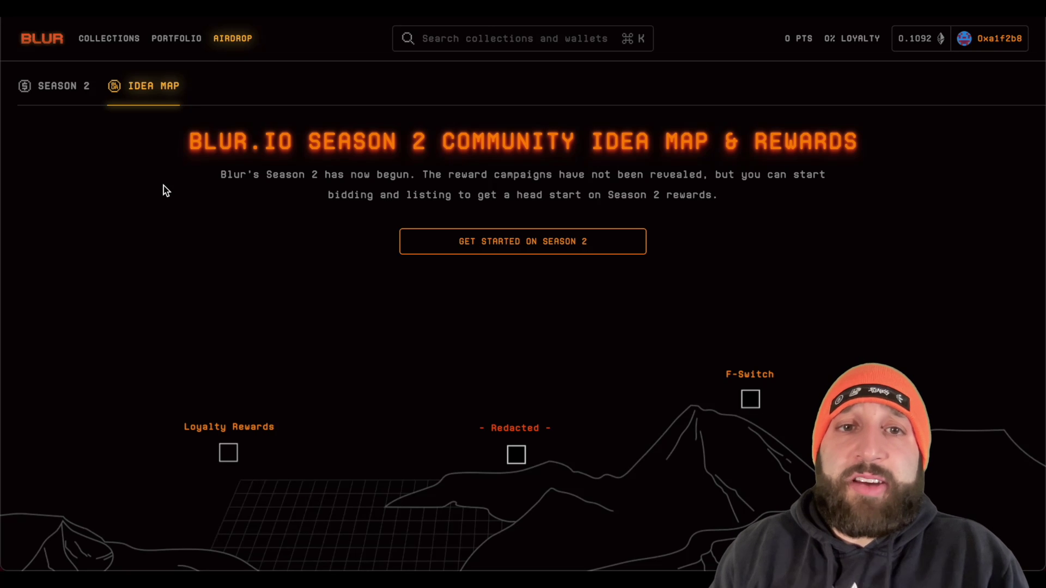
pyautogui.scroll(-5, 509, 240)
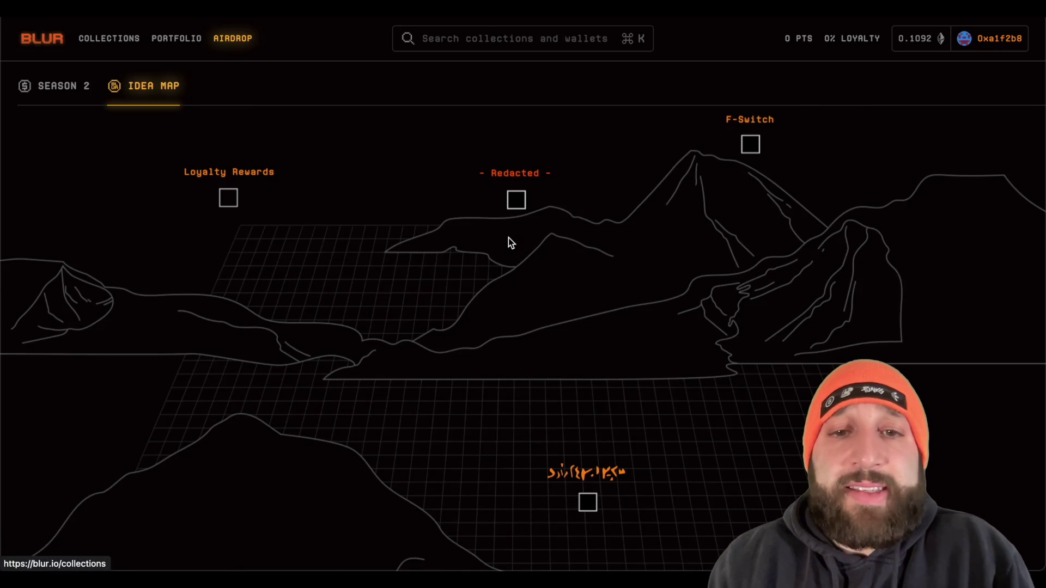
pyautogui.scroll(2, 365, 277)
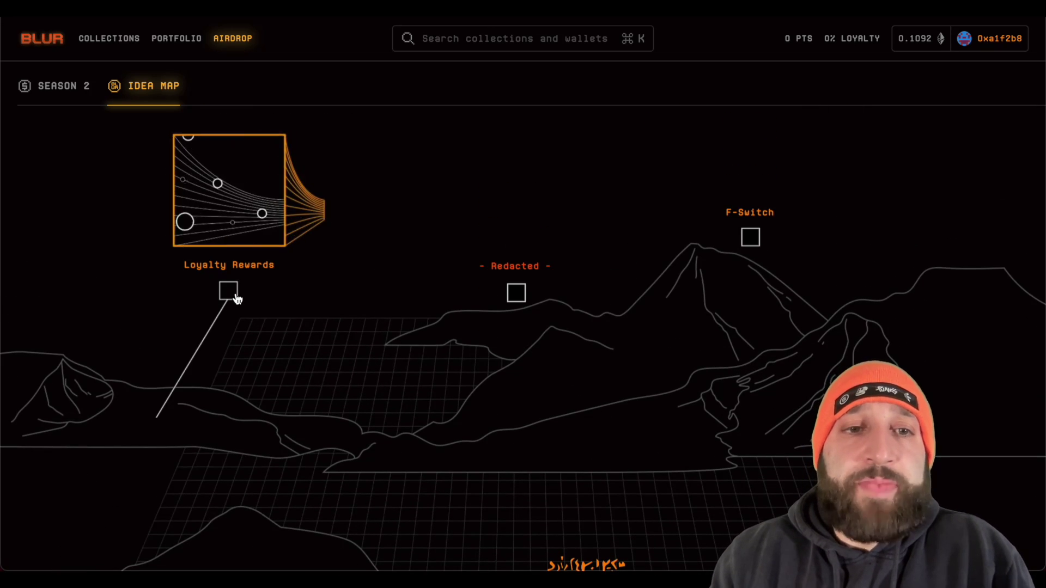
pyautogui.moveTo(516, 298)
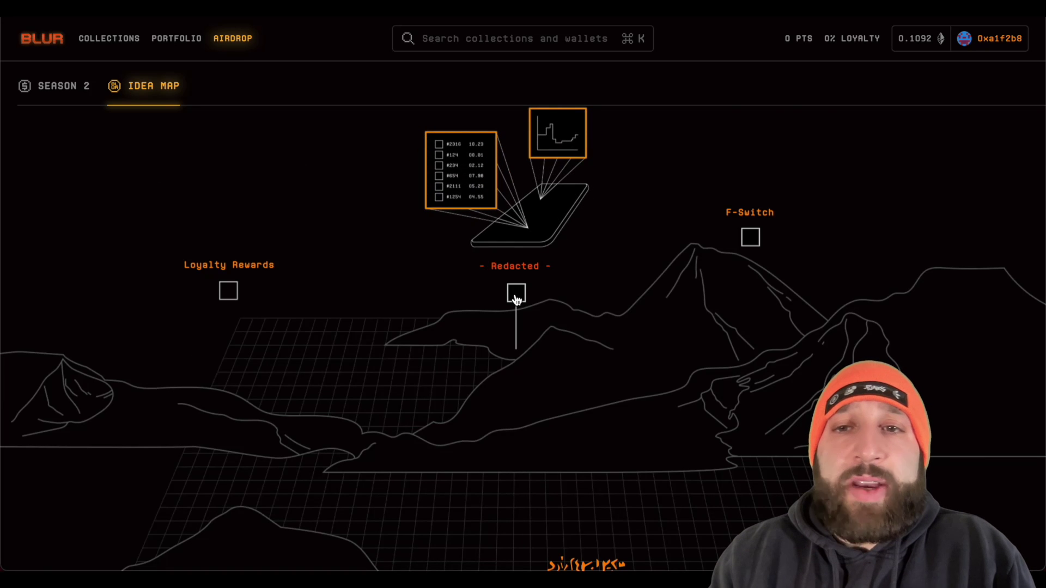
pyautogui.moveTo(770, 237)
pyautogui.scroll(-5, 756, 240)
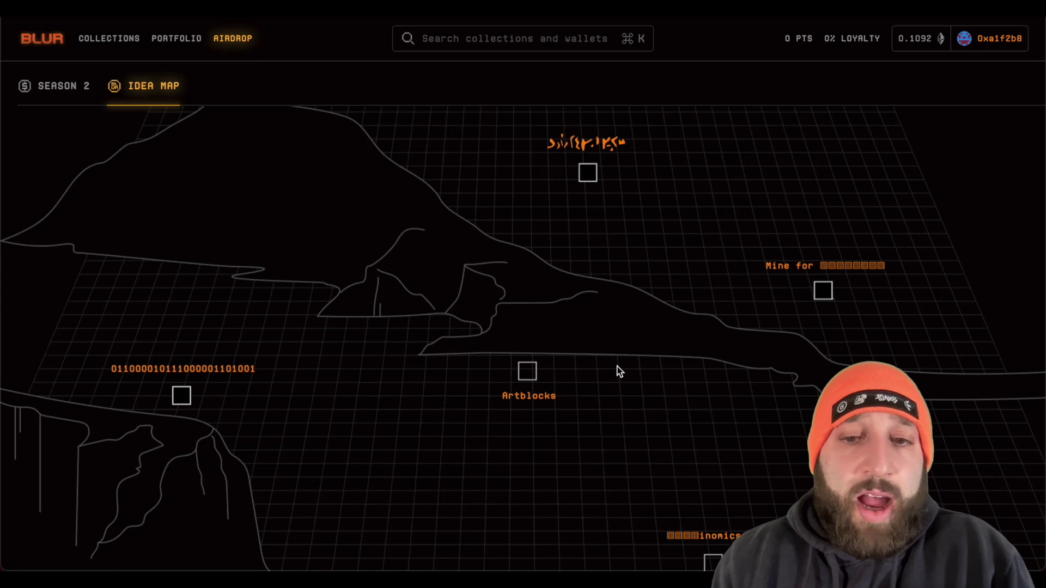
pyautogui.scroll(-5, 619, 369)
pyautogui.scroll(-10, 619, 369)
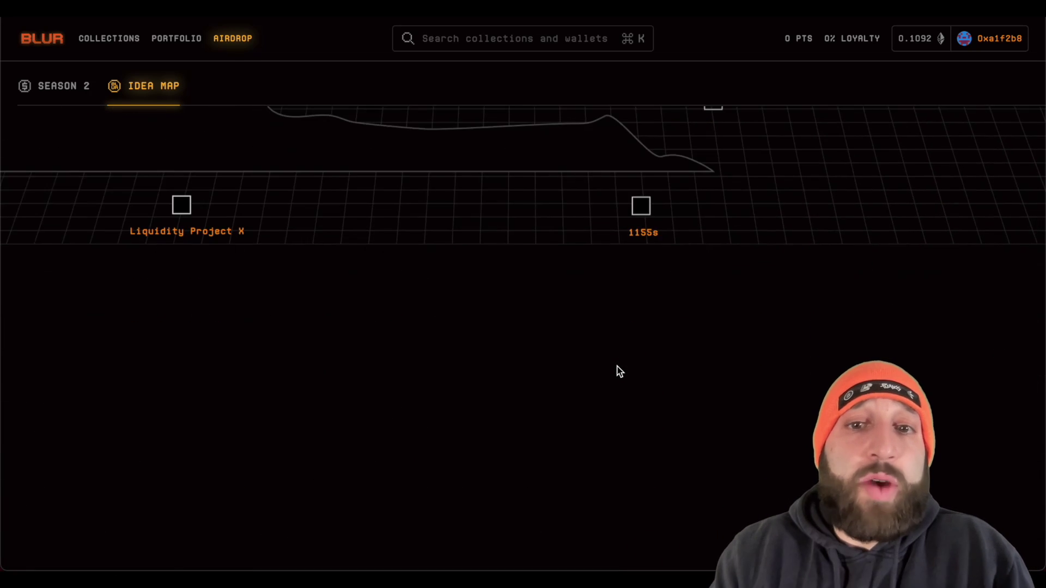
pyautogui.scroll(2, 619, 370)
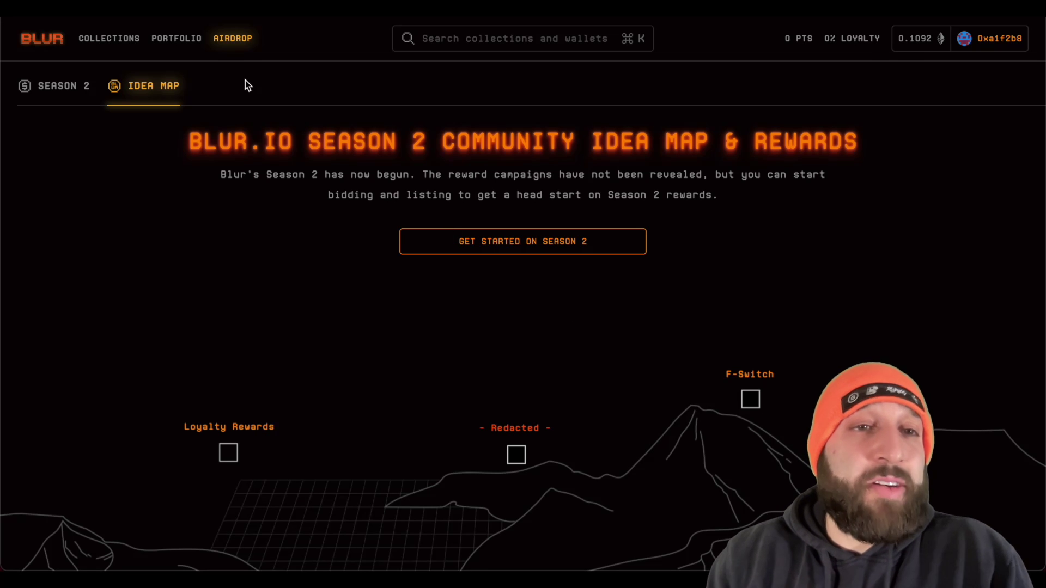
# - Find RPDP in the list of all collections, open it and show its collection bids
pyautogui.click(175, 38)
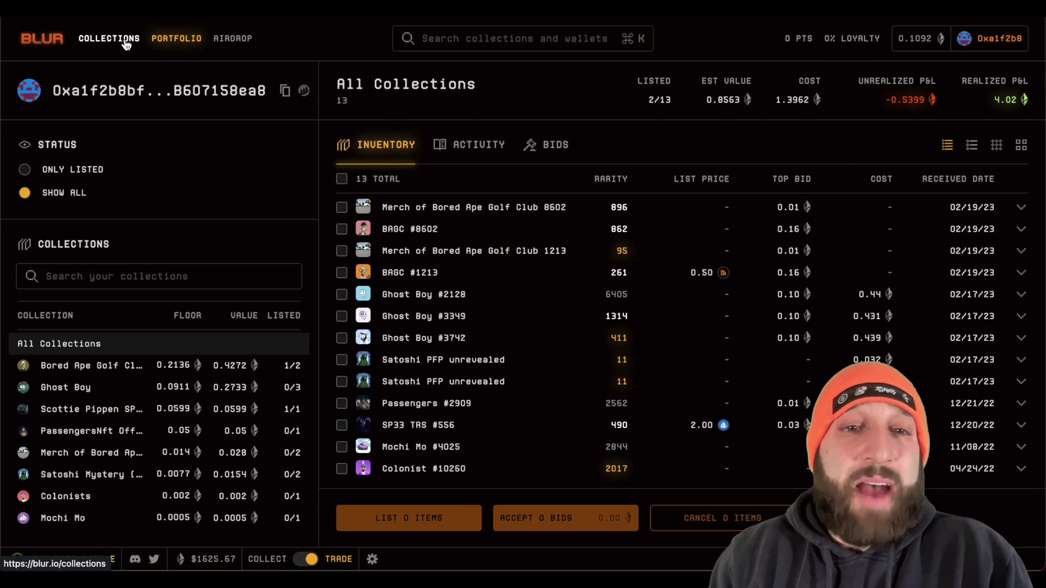
pyautogui.click(134, 39)
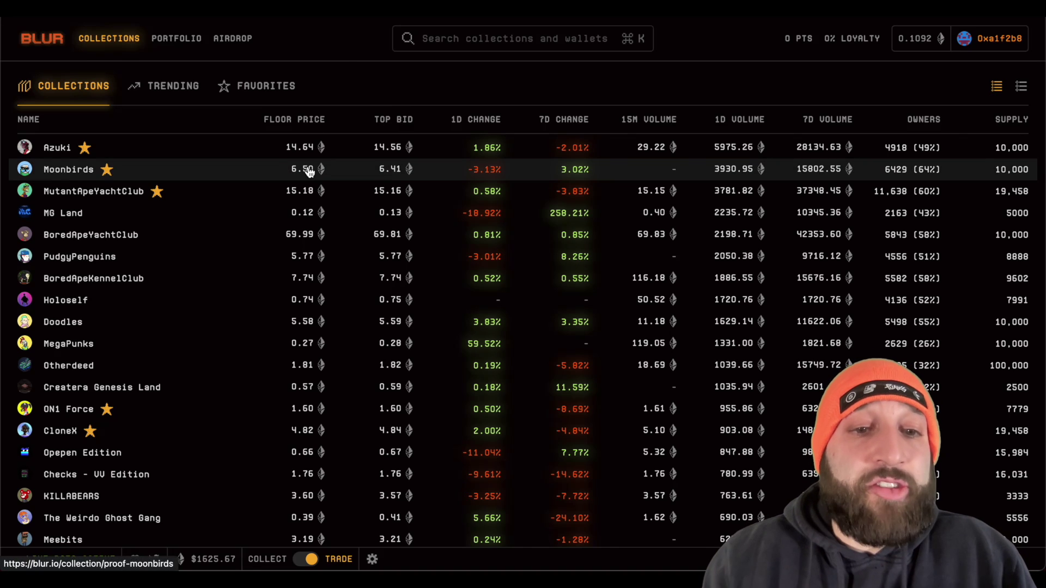
pyautogui.scroll(-2, 307, 313)
pyautogui.scroll(-6, 307, 316)
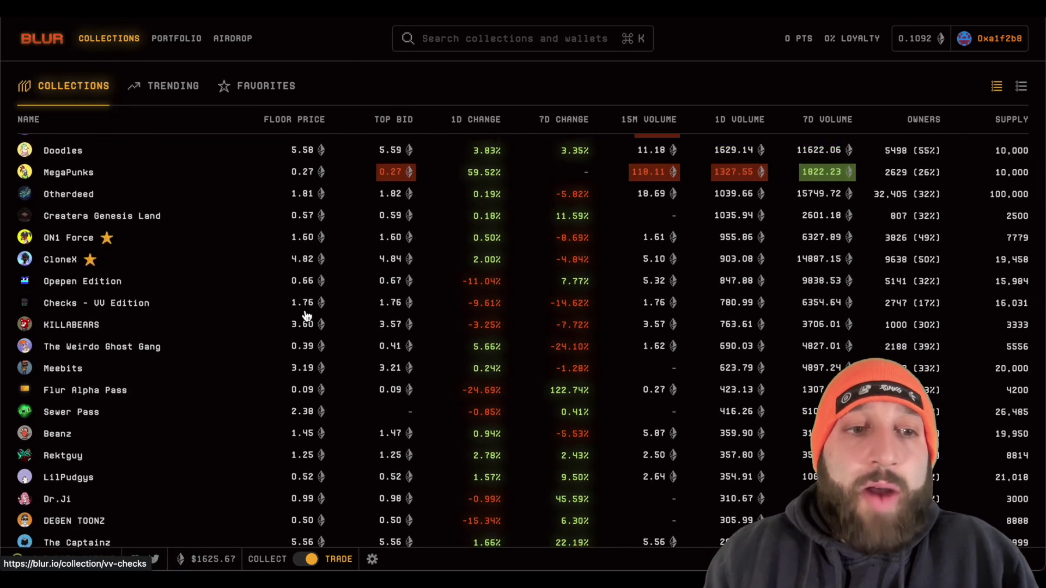
pyautogui.scroll(-3, 306, 316)
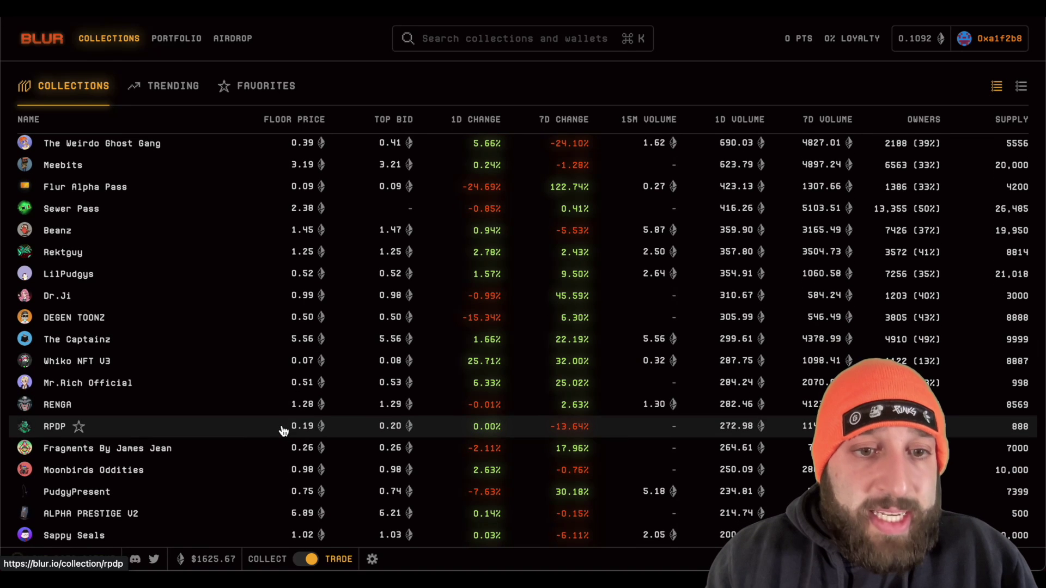
pyautogui.click(283, 431)
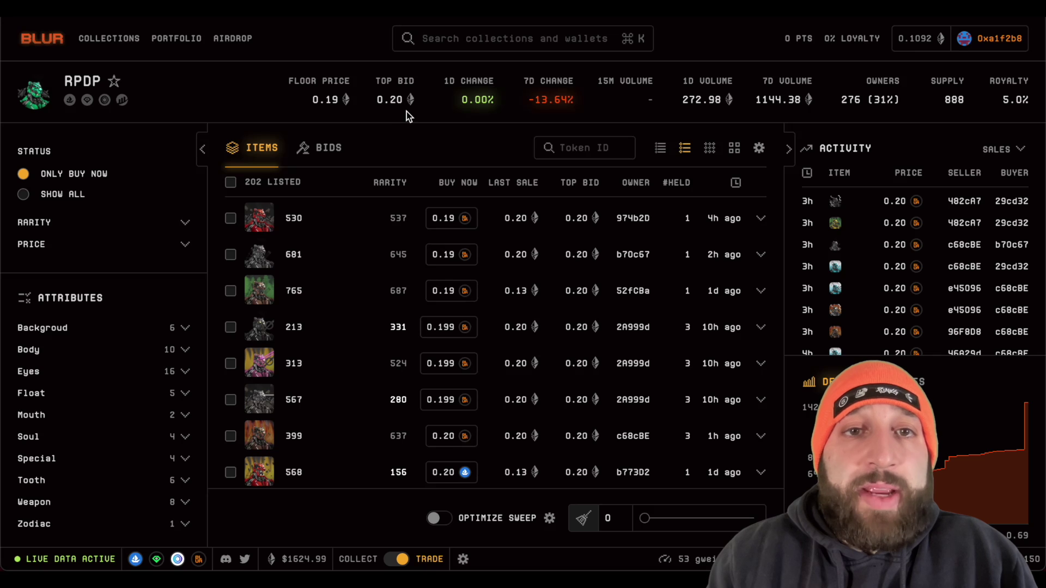
pyautogui.click(322, 147)
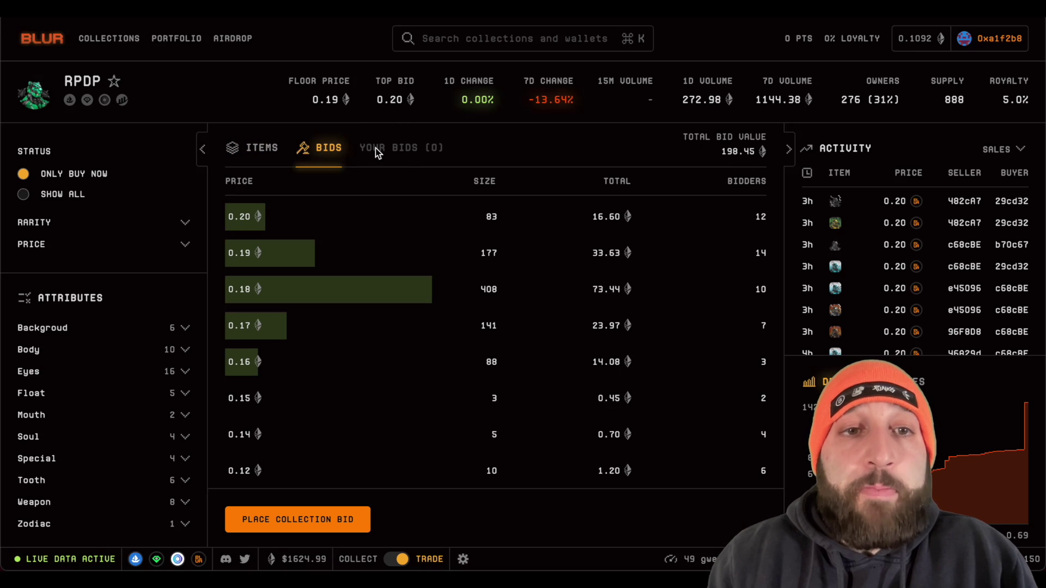
# - Start a collection bid on RPDP, deposit 0.05 ETH into the bidding pool and confirm the transaction in the wallet
pyautogui.click(345, 518)
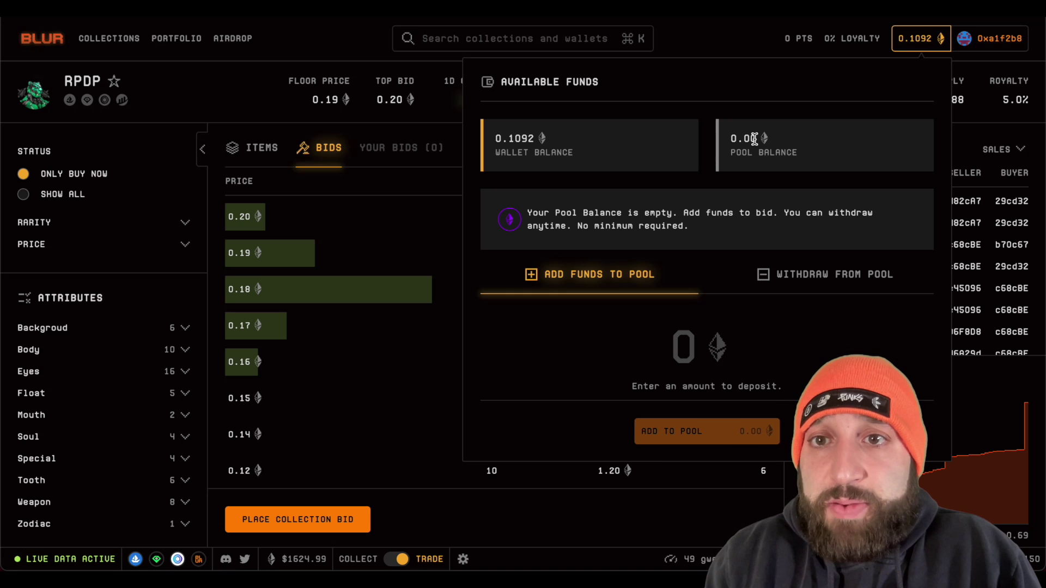
pyautogui.click(683, 343)
pyautogui.write('0.')
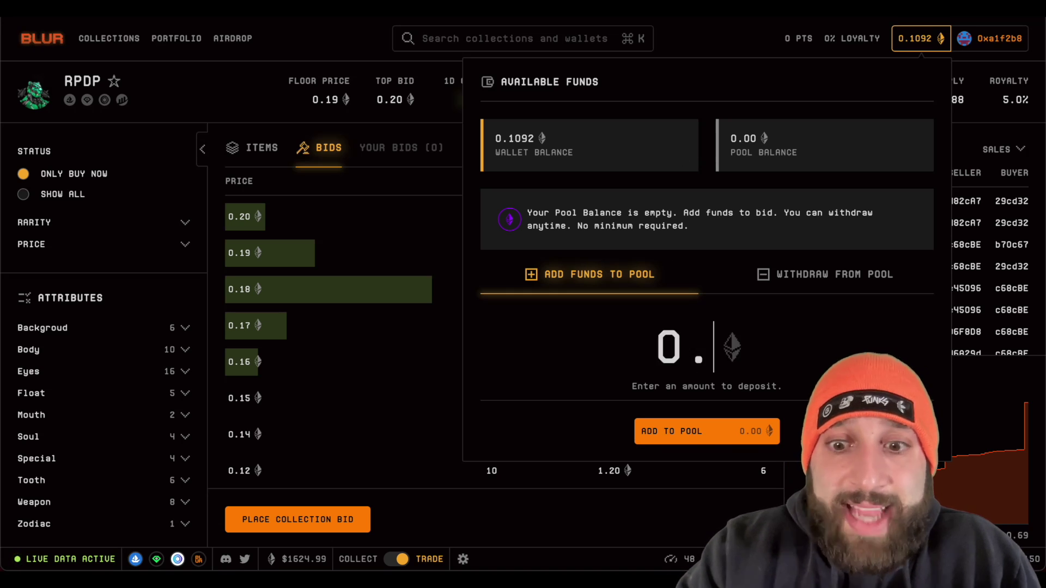
pyautogui.write('05')
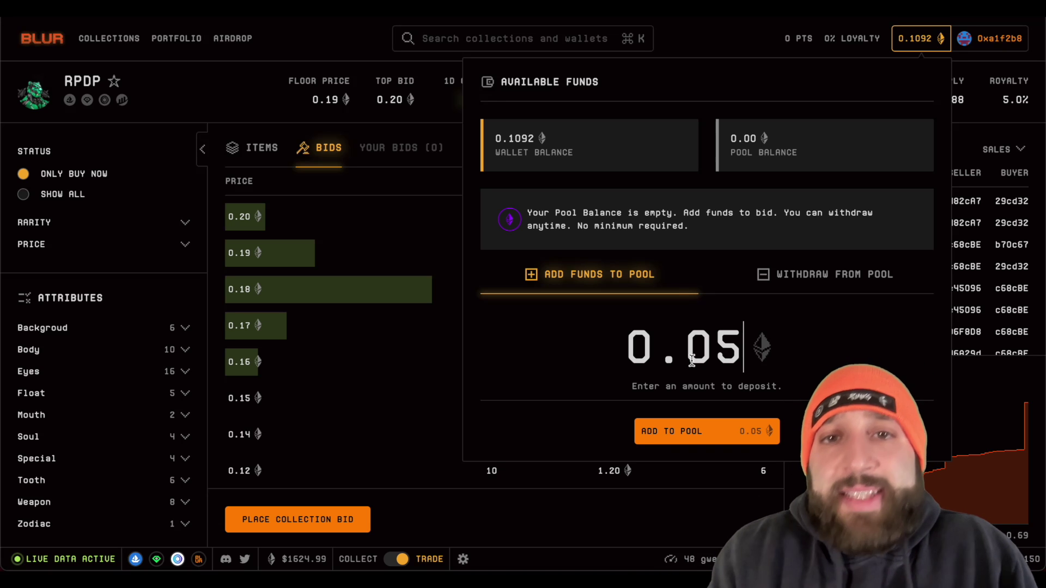
pyautogui.click(701, 430)
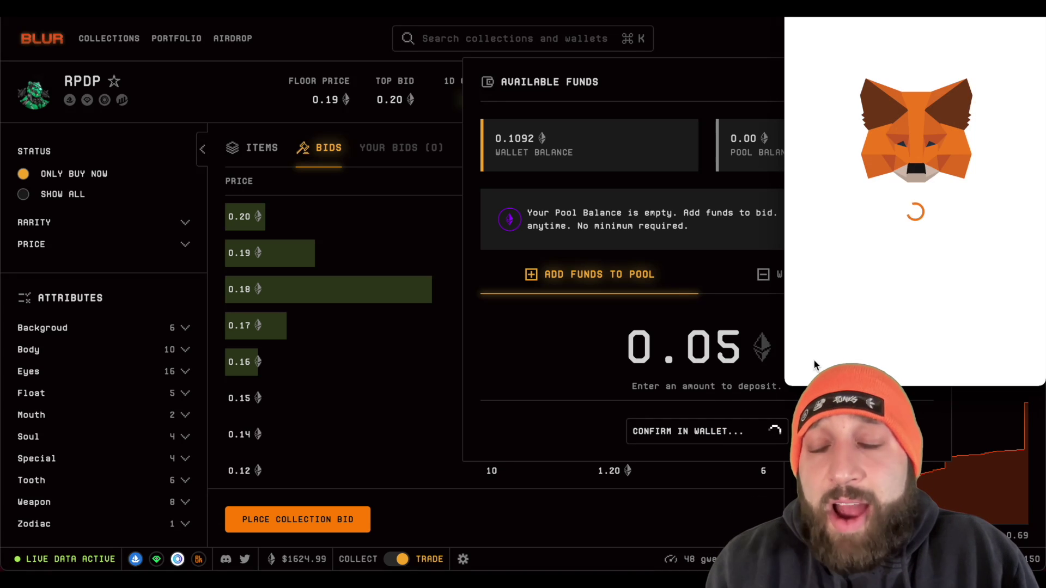
pyautogui.scroll(-5, 919, 339)
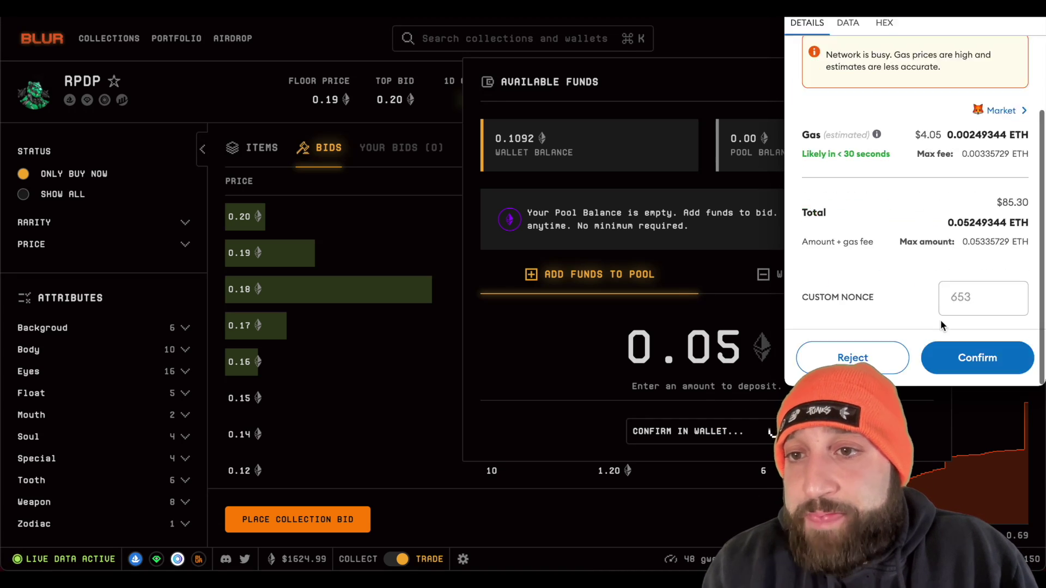
pyautogui.click(971, 360)
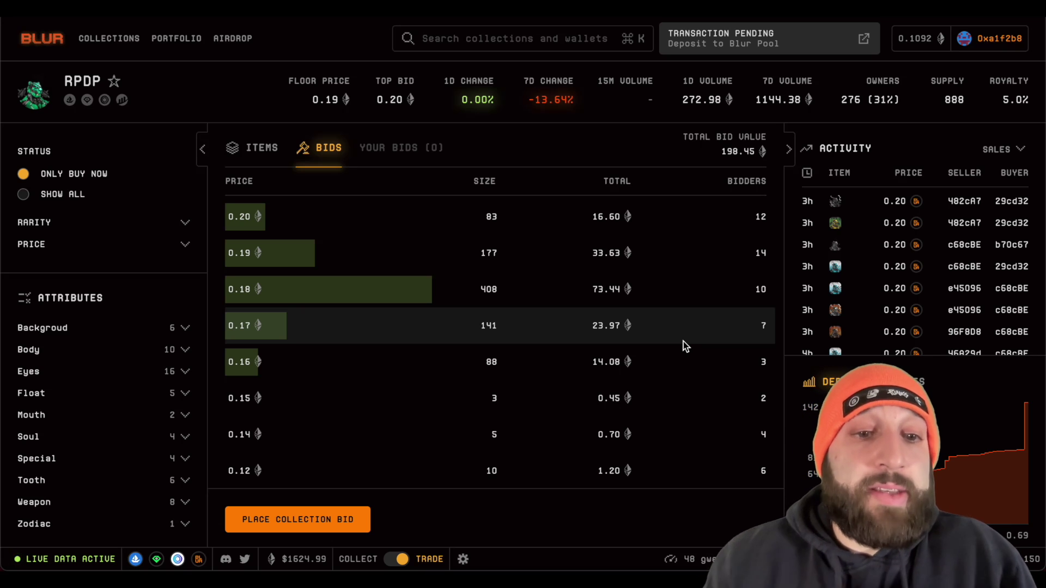
# - Place a collection bid of 0.05 ETH on RPDP with size 1 and sign the order in the wallet
pyautogui.click(338, 520)
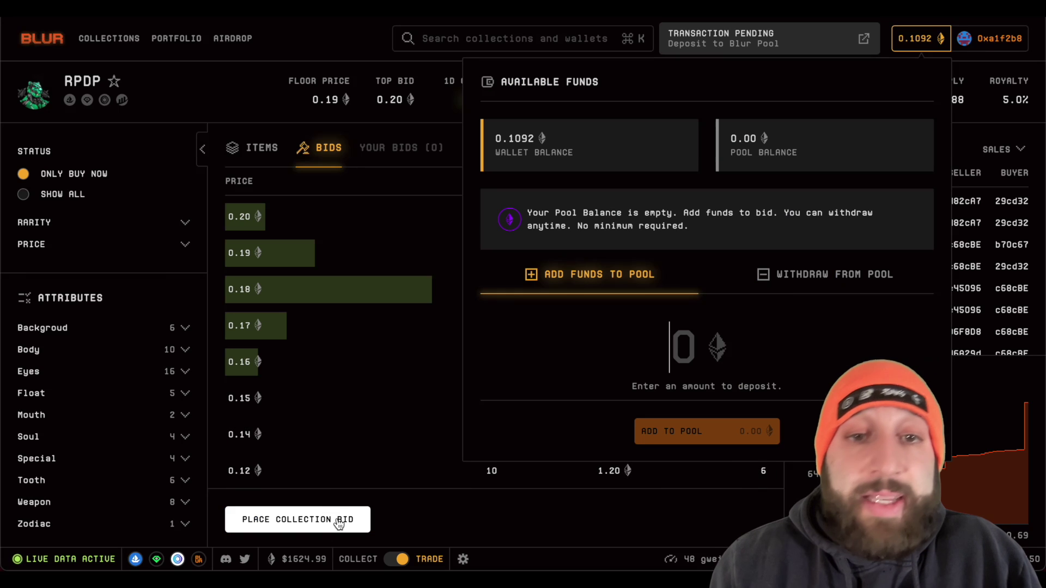
pyautogui.click(625, 325)
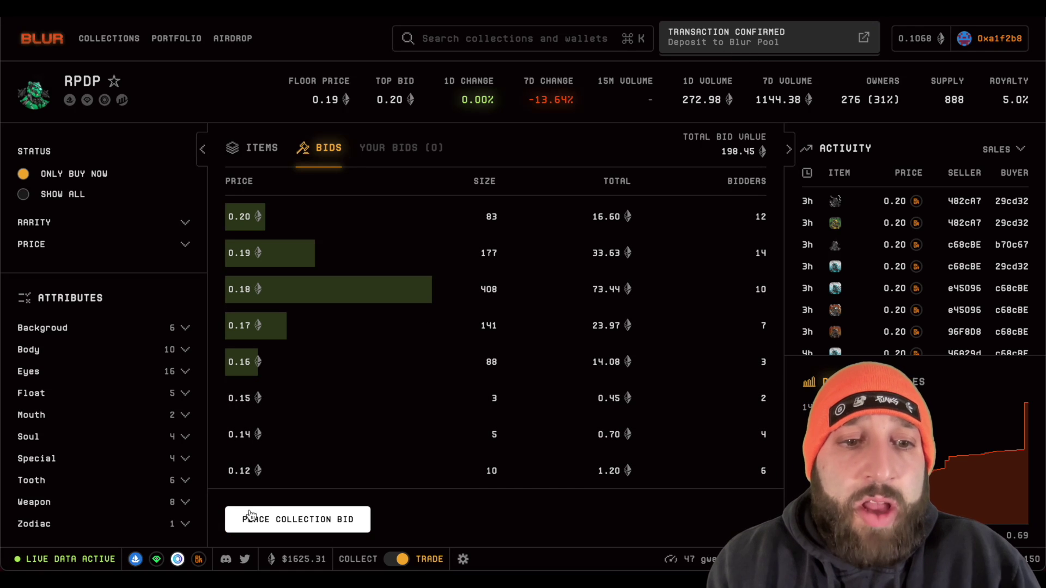
pyautogui.click(334, 532)
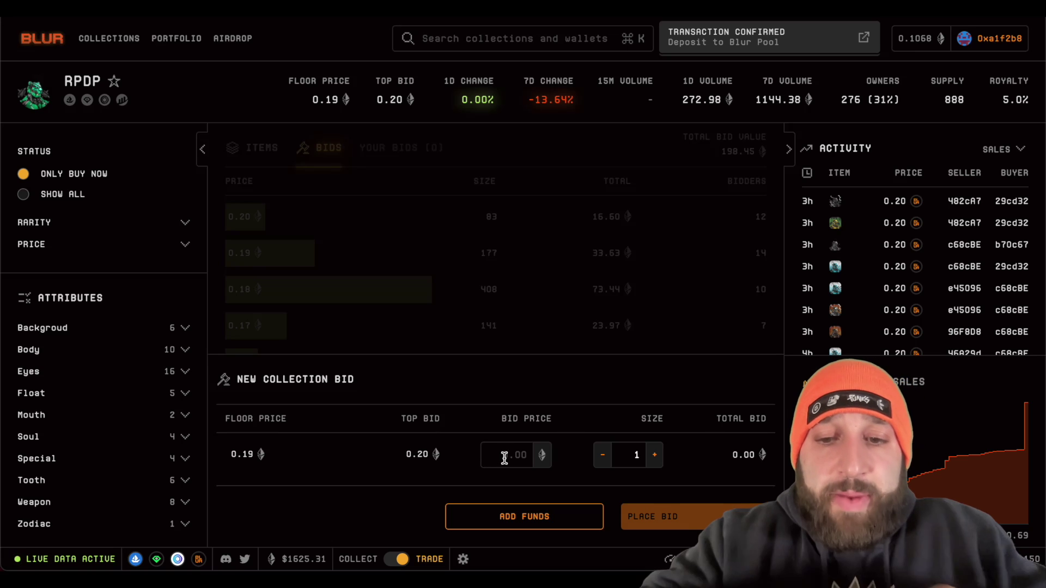
pyautogui.write('0.06')
pyautogui.press('BackSpace')
pyautogui.write('5')
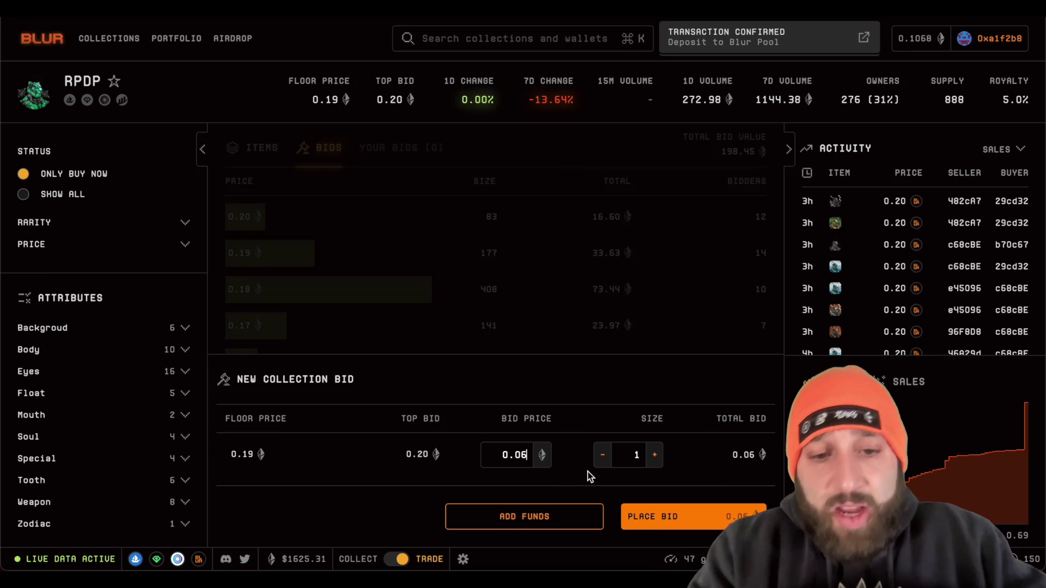
pyautogui.click(661, 516)
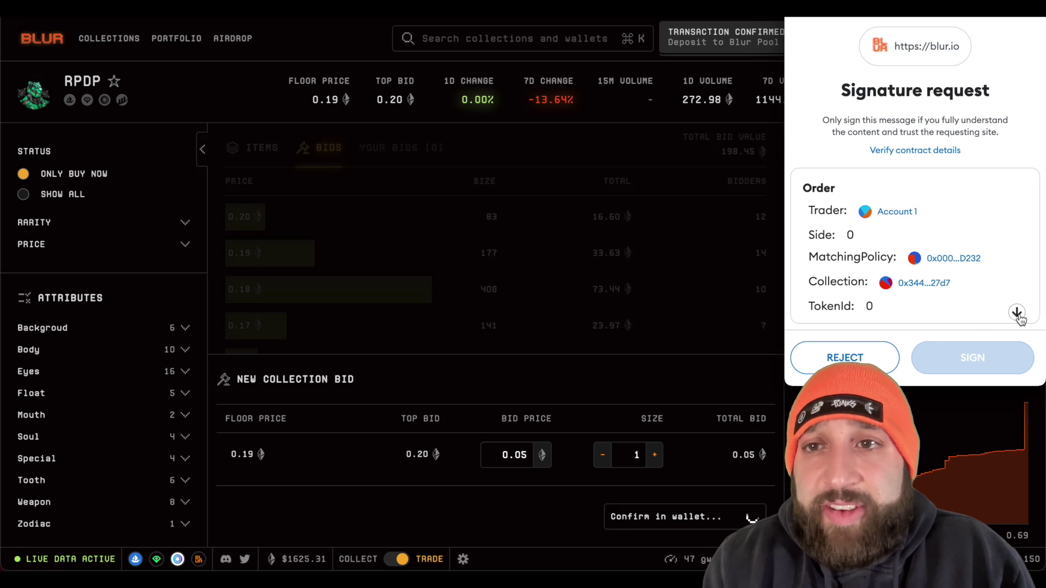
pyautogui.click(1016, 313)
pyautogui.click(976, 357)
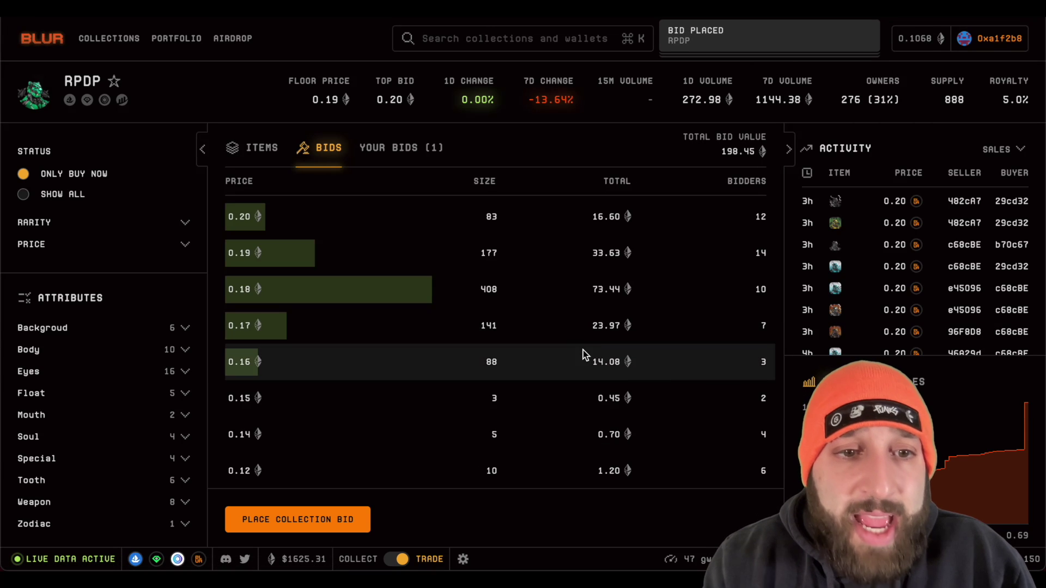
# - Locate your own bid in RPDP's bid price levels, and return to the list of all collections
pyautogui.scroll(-7, 583, 349)
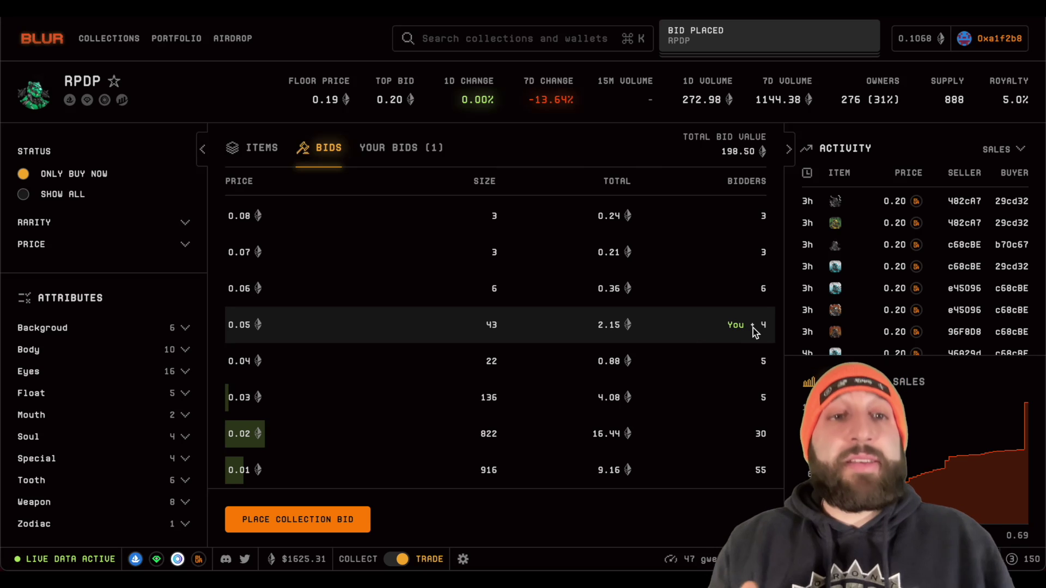
pyautogui.scroll(7, 630, 299)
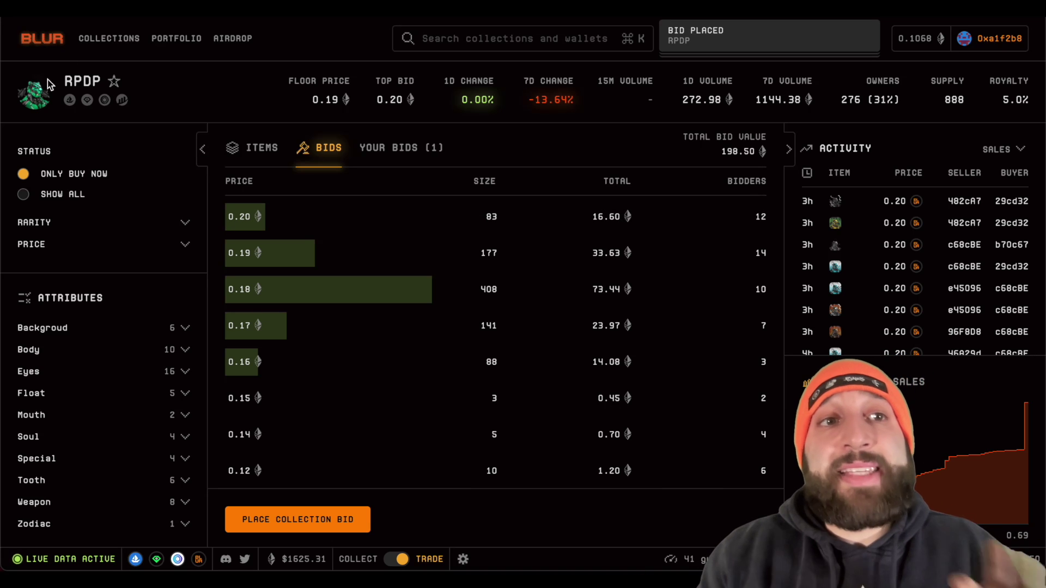
pyautogui.click(109, 38)
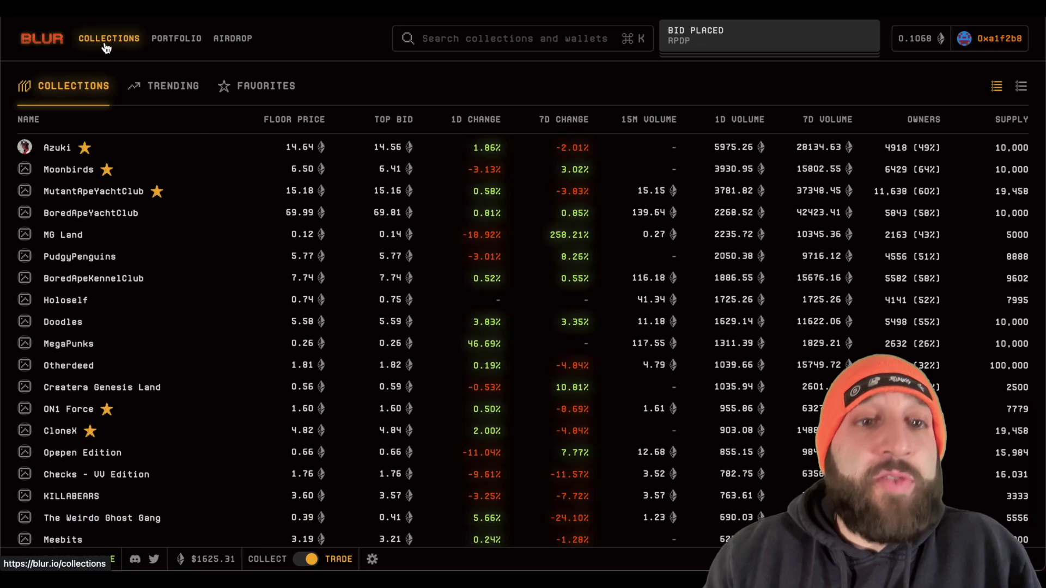
# - Open Moonbirds, show its collection bids and start a new collection bid with a price of 0.05 ETH
pyautogui.click(205, 174)
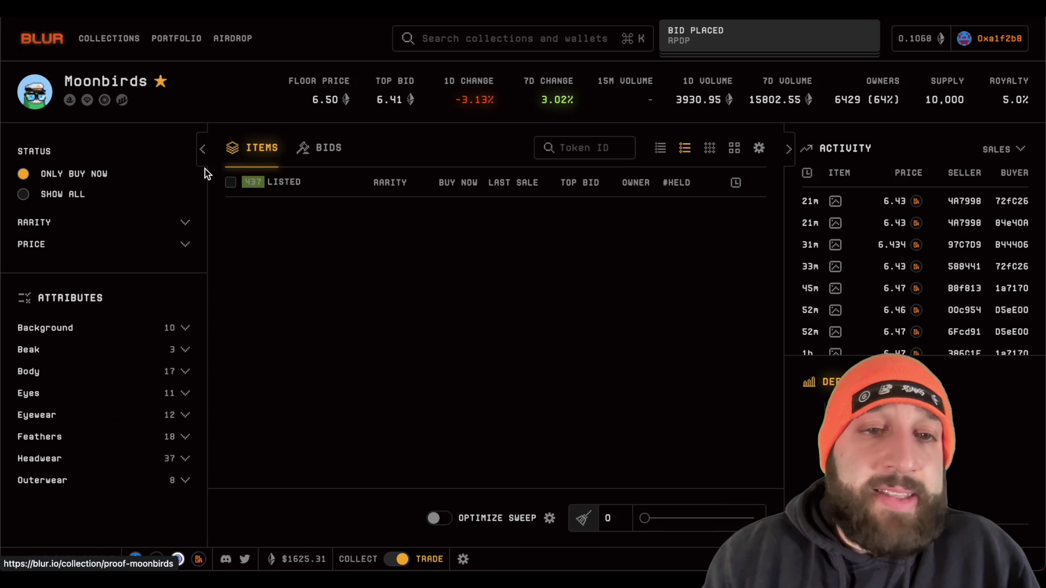
pyautogui.click(328, 154)
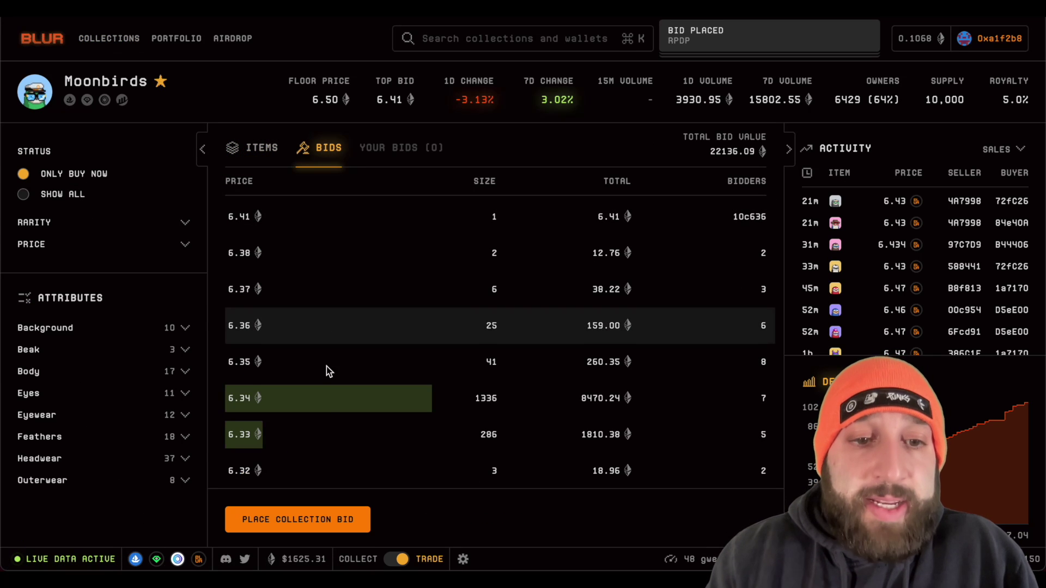
pyautogui.click(323, 518)
pyautogui.write('0.06')
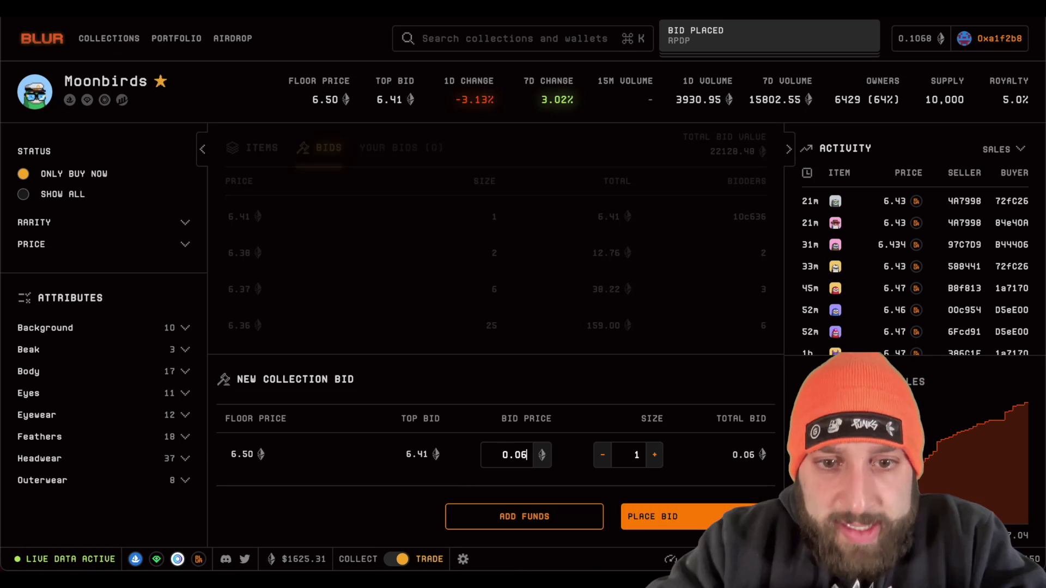
pyautogui.press('BackSpace')
pyautogui.write('5')
# - Place the Moonbirds collection bid and sign the order in the wallet
pyautogui.click(654, 516)
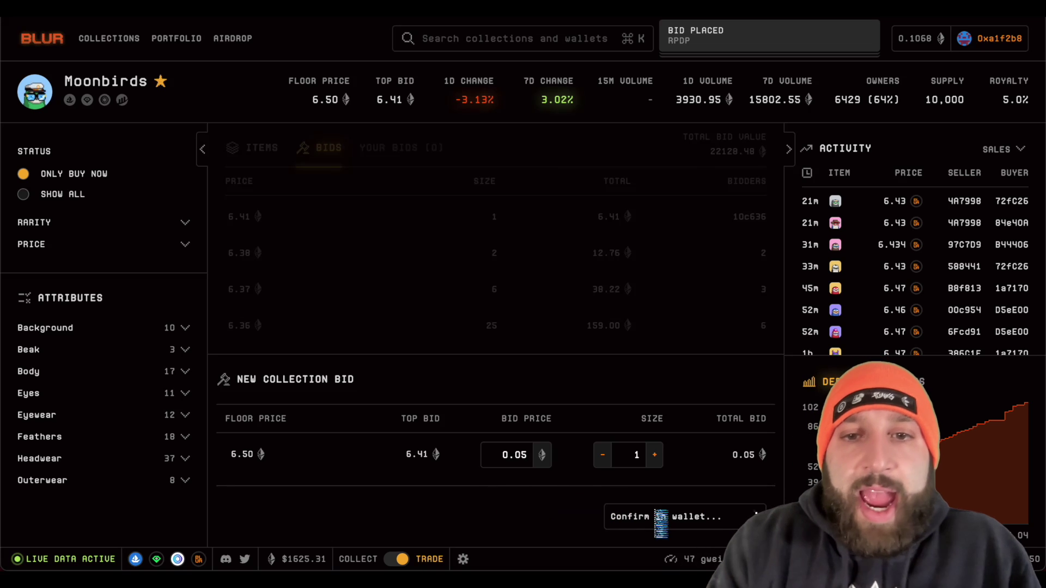
pyautogui.click(1015, 313)
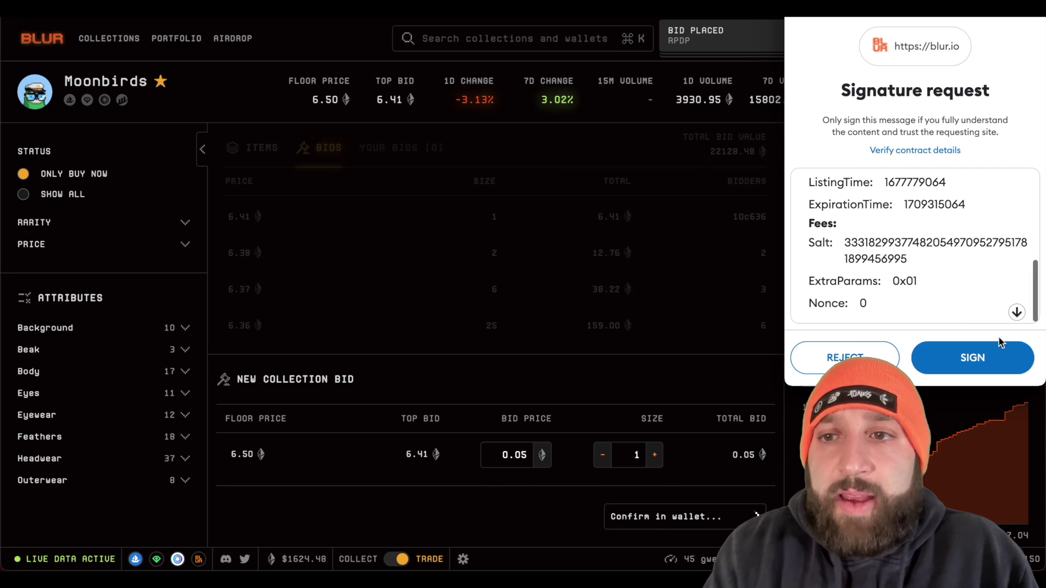
pyautogui.click(997, 349)
# - Locate your own bid in Moonbirds' bid price levels and dismiss the bid notification
pyautogui.scroll(-10, 721, 368)
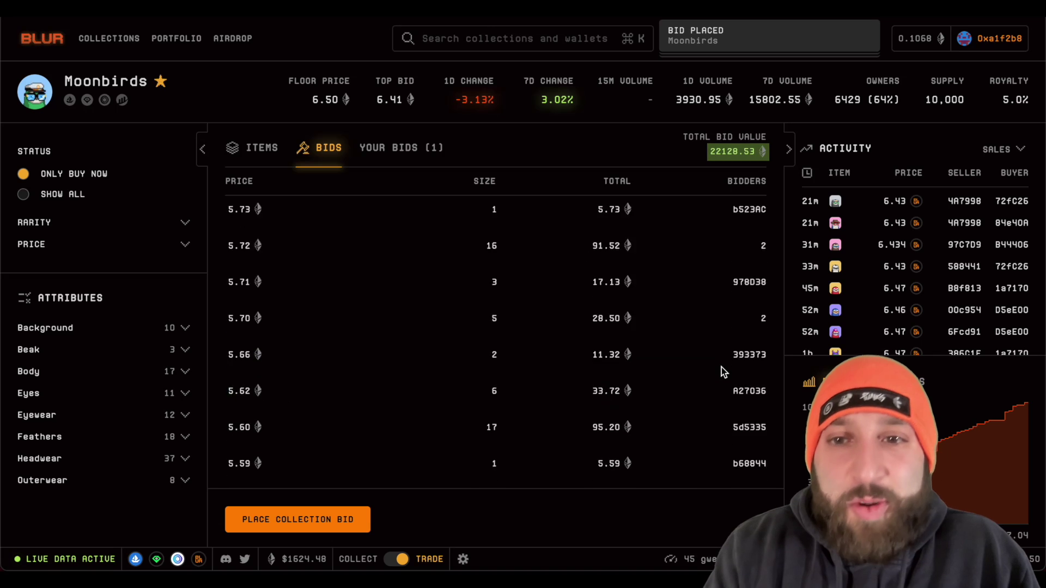
pyautogui.scroll(-20, 721, 367)
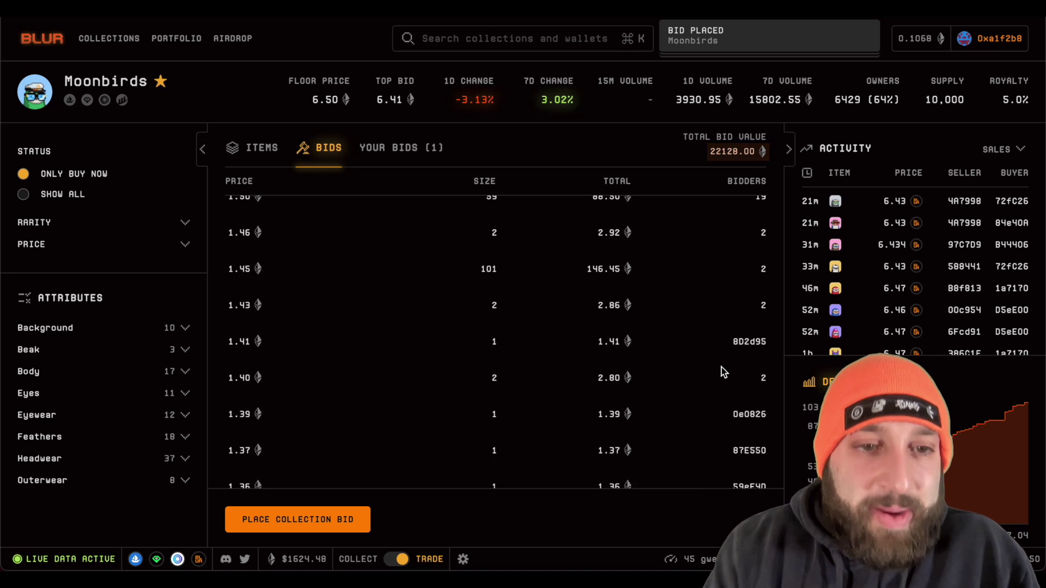
pyautogui.scroll(-20, 721, 368)
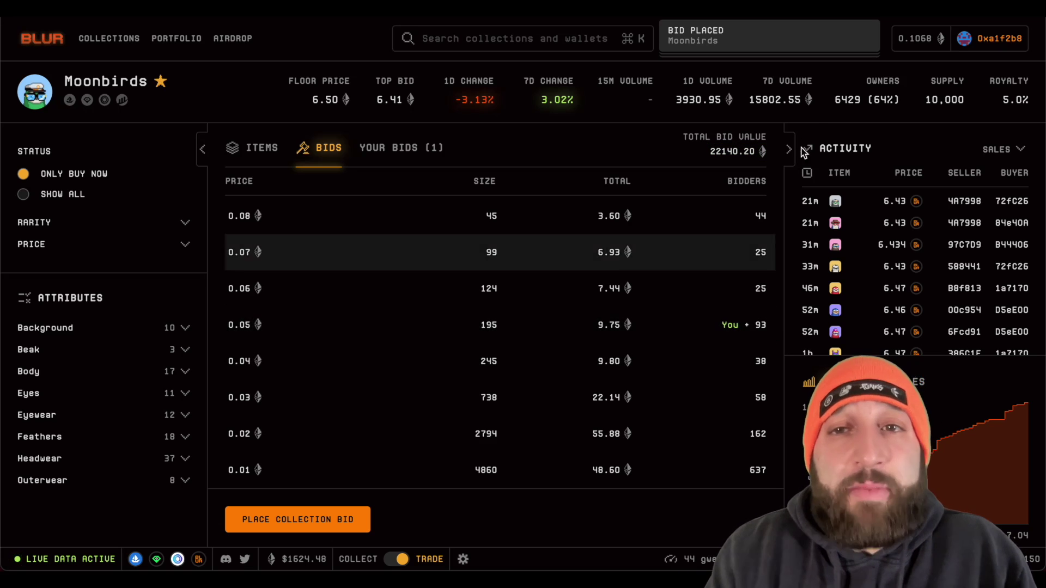
pyautogui.click(878, 24)
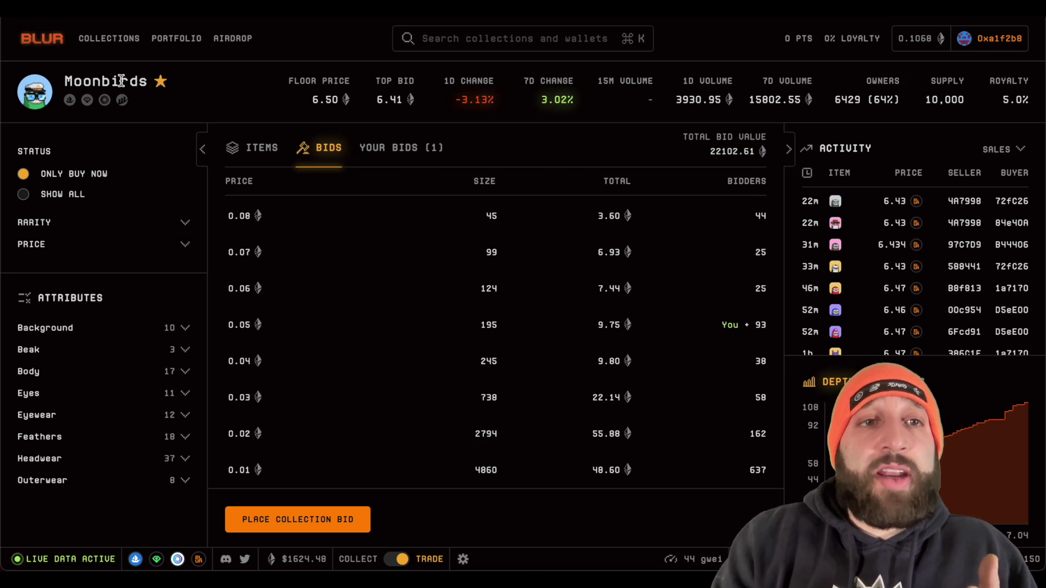
# - Return to the list of all collections, open Azuki and show its collection bids
pyautogui.scroll(20, 238, 227)
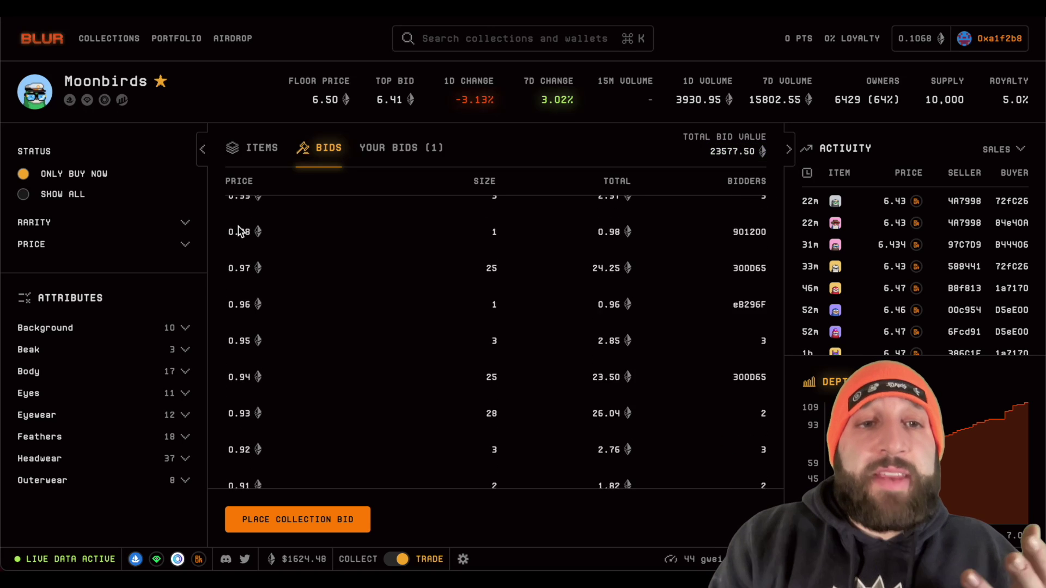
pyautogui.scroll(20, 238, 227)
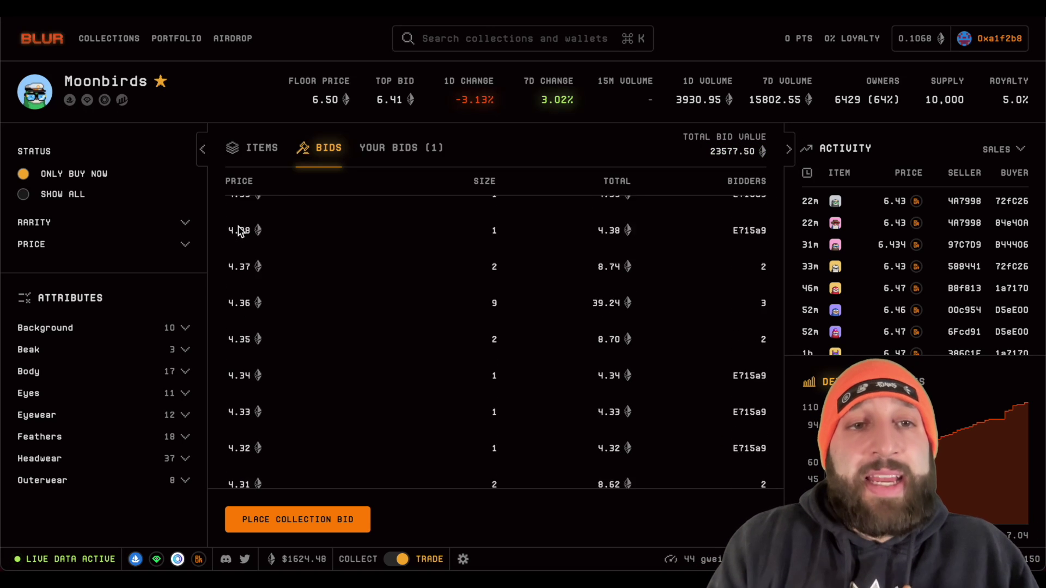
pyautogui.scroll(5, 237, 226)
pyautogui.click(131, 41)
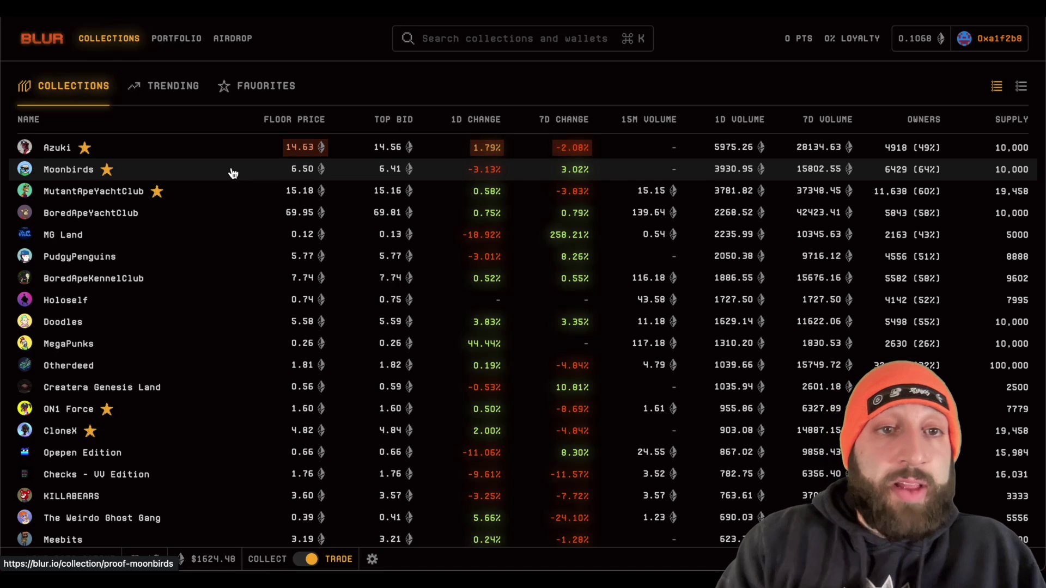
pyautogui.click(260, 148)
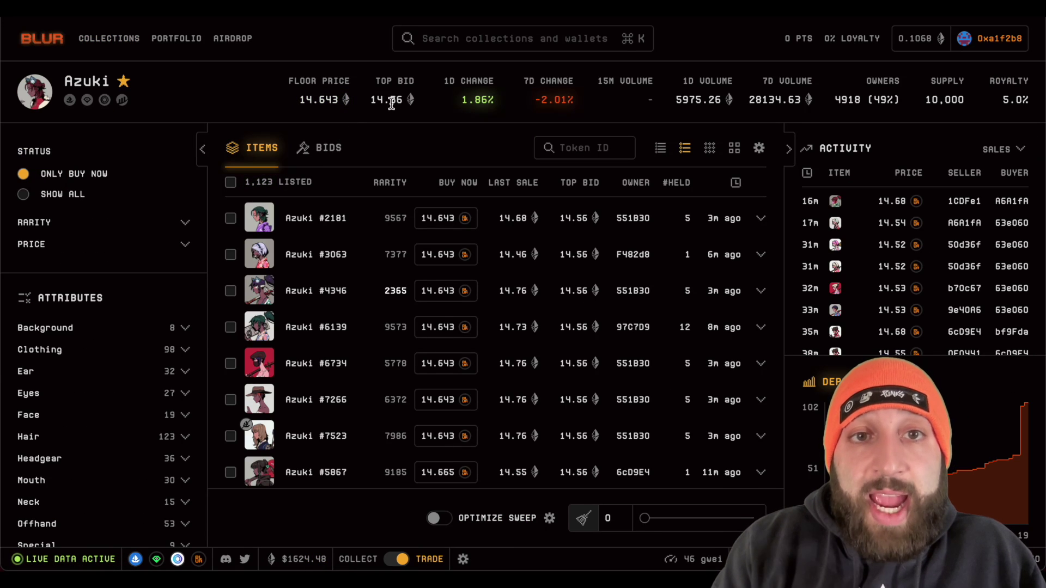
pyautogui.click(326, 147)
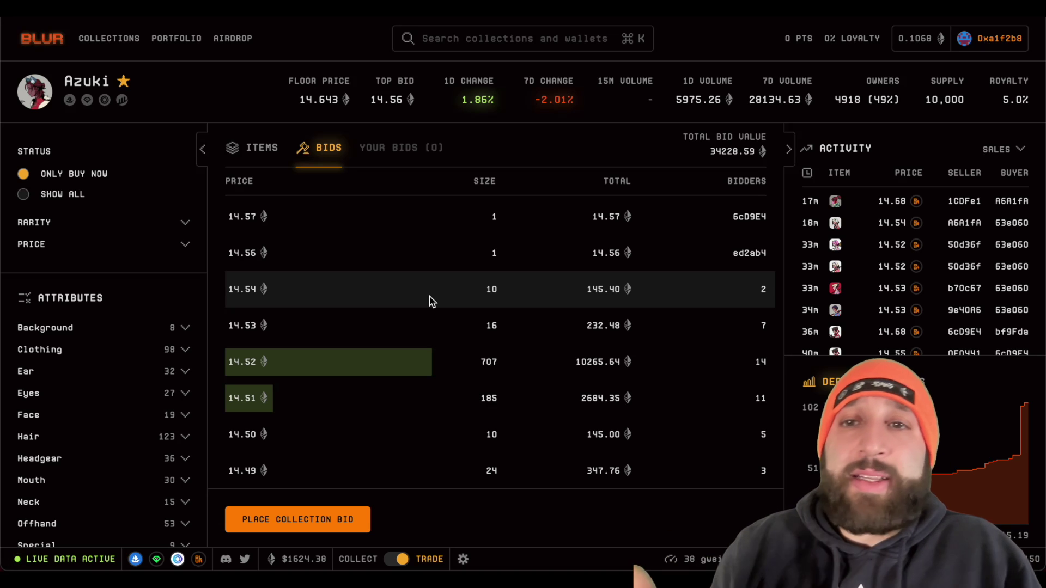
# - Open your portfolio and show your own open collection bids
pyautogui.click(52, 40)
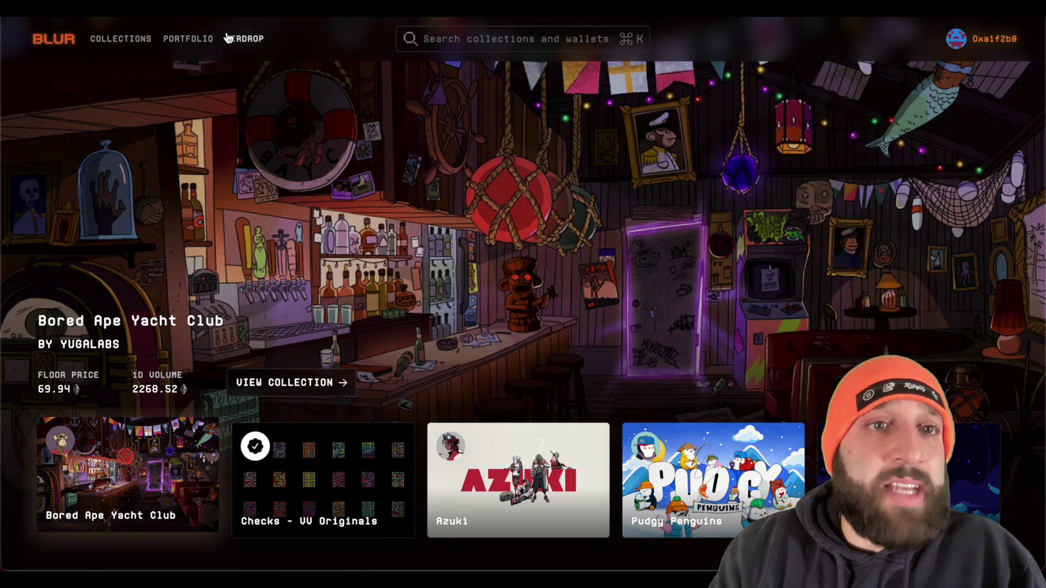
pyautogui.click(191, 39)
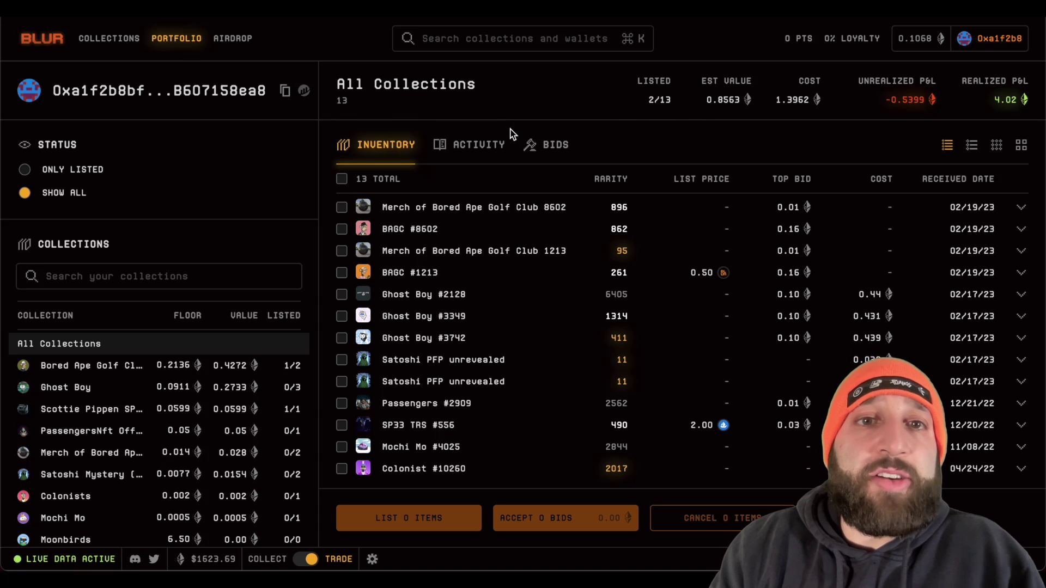
pyautogui.click(544, 147)
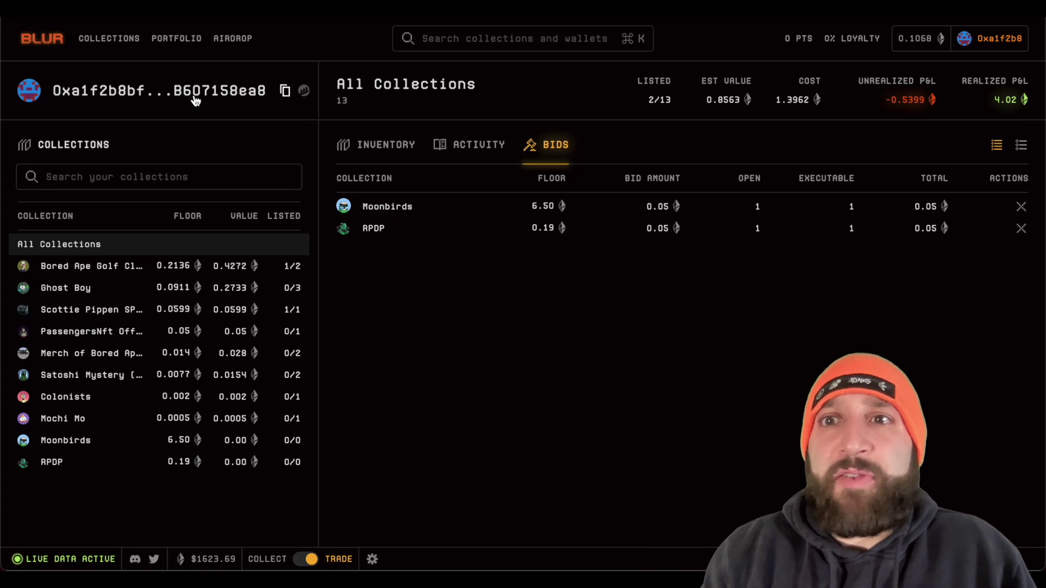
# - Go back to the collections overview and show the trending collections
pyautogui.click(62, 45)
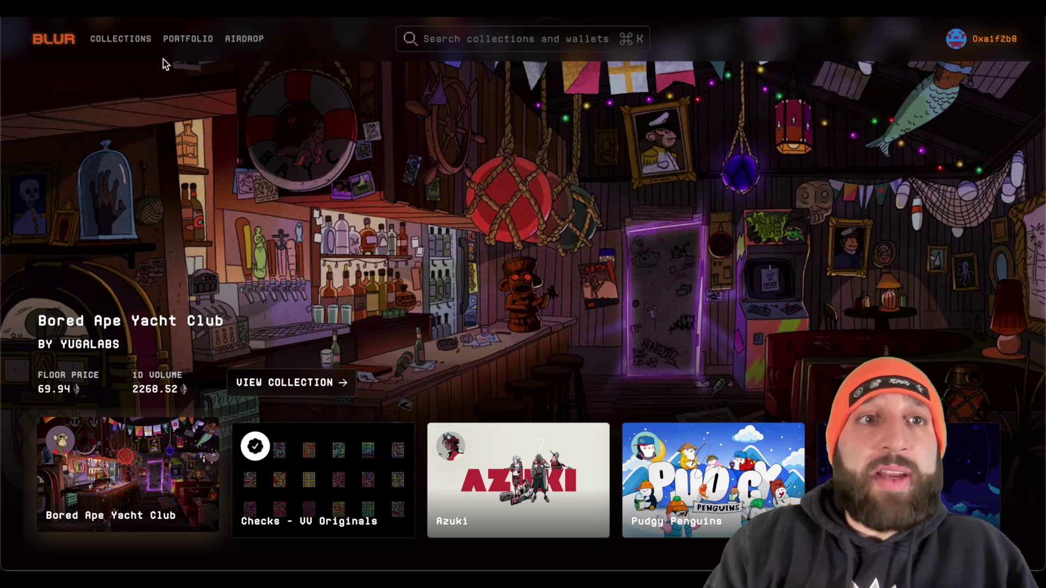
pyautogui.click(123, 38)
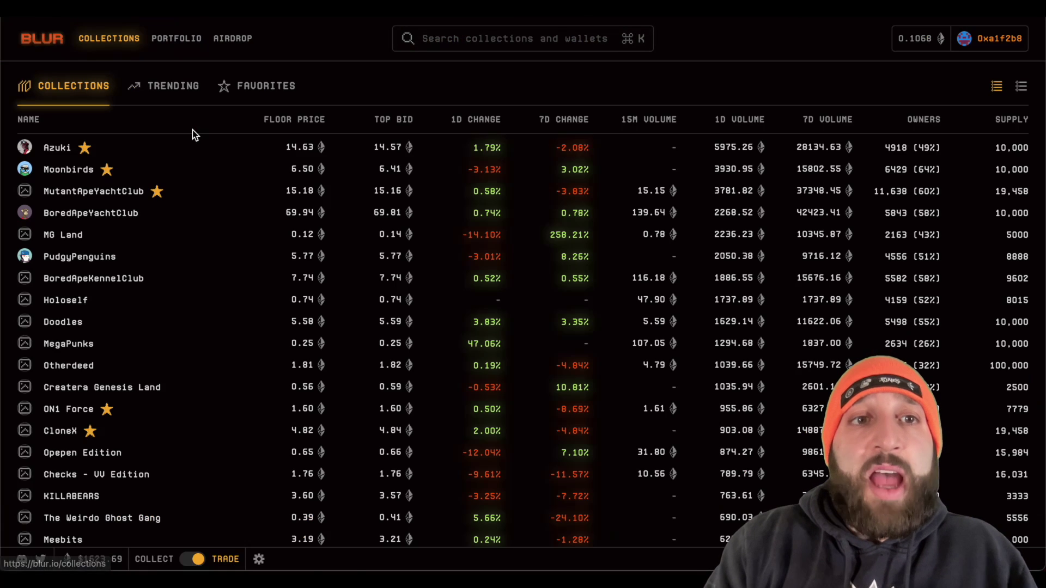
pyautogui.click(194, 88)
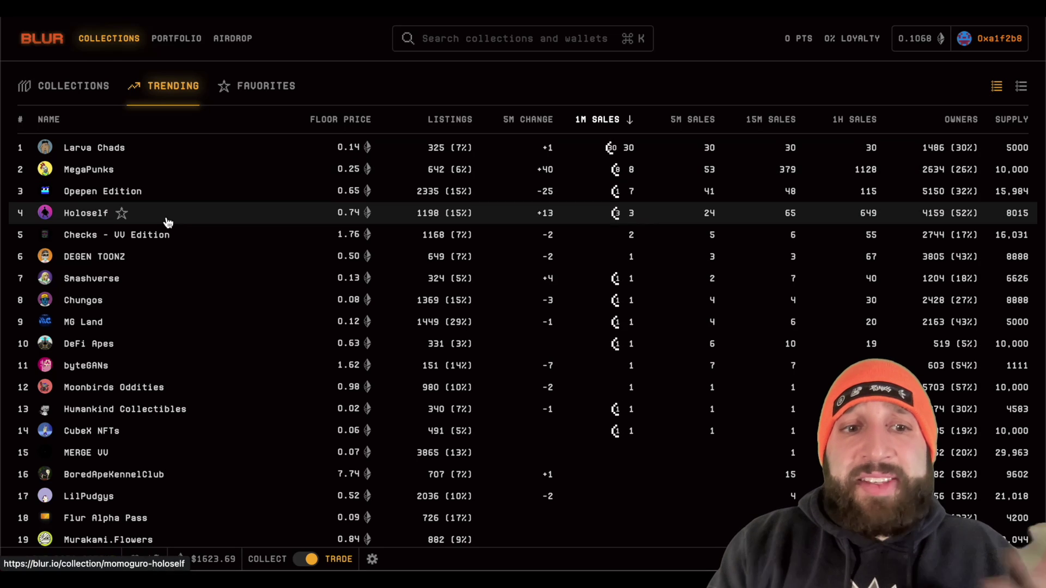
# - Open Azuki from the list of all collections, turn on Optimize Sweep and sweep-select 30 items
pyautogui.click(73, 86)
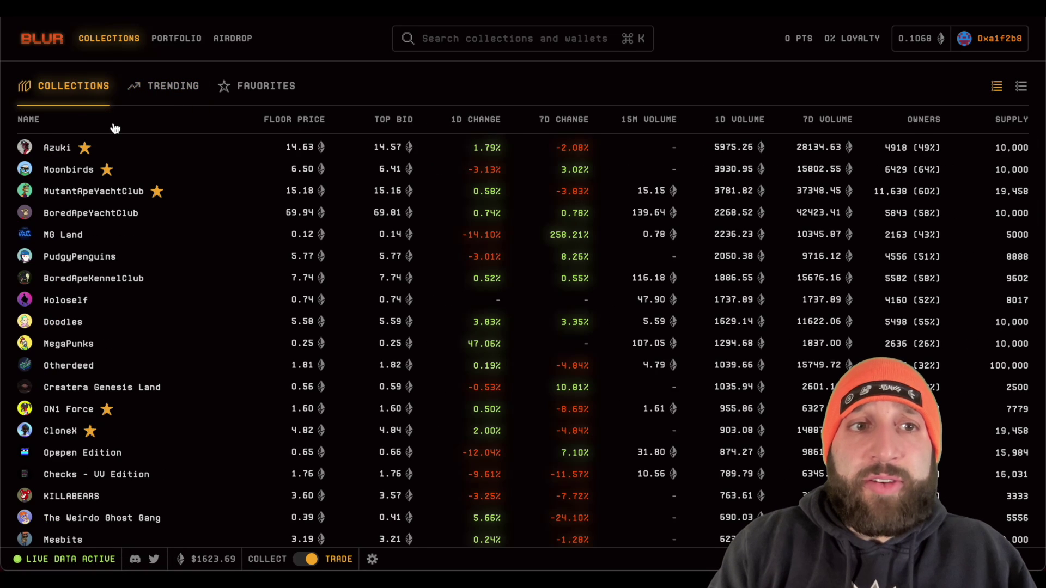
pyautogui.click(57, 148)
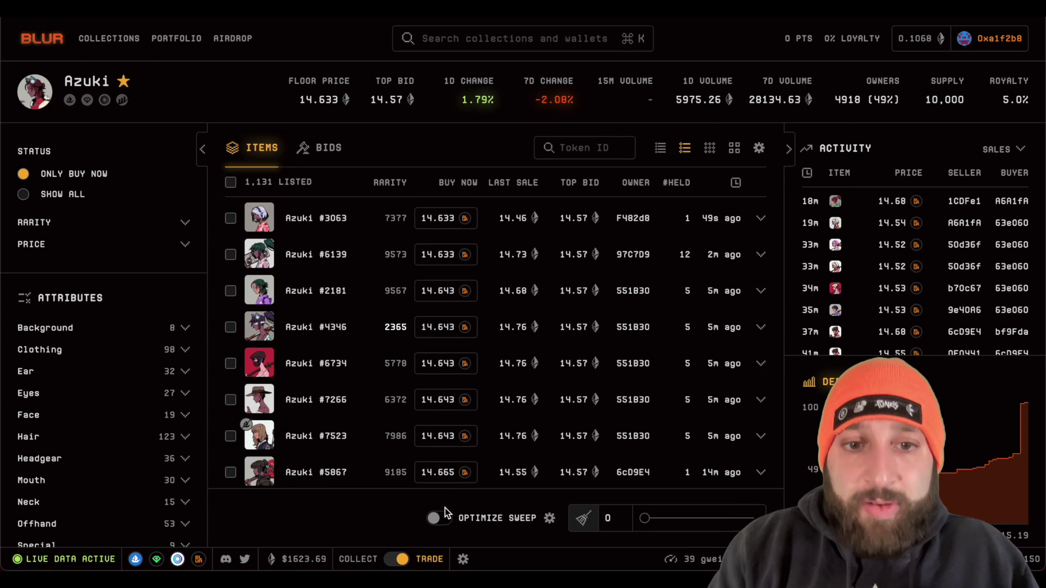
pyautogui.click(437, 518)
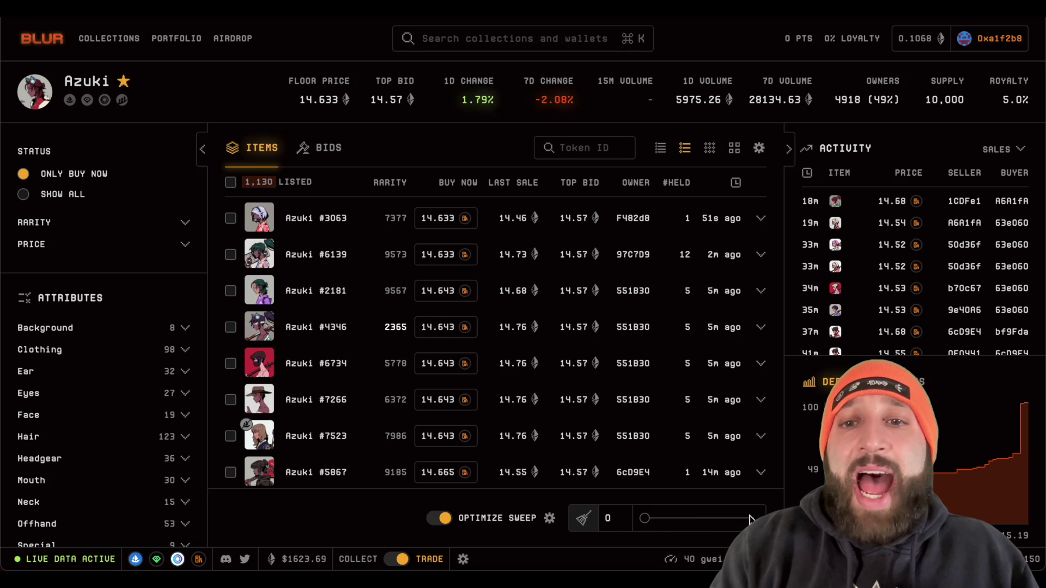
pyautogui.moveTo(648, 521); pyautogui.dragTo(755, 519)
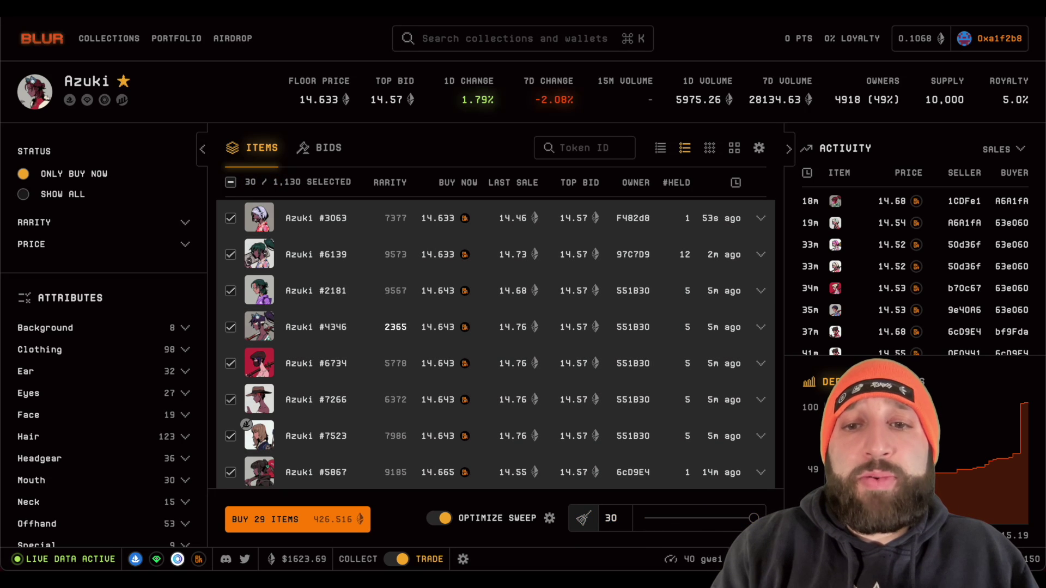